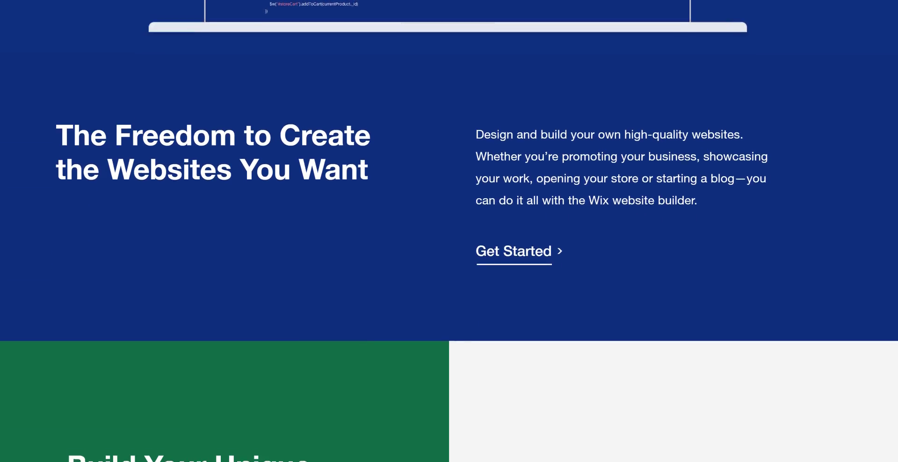
{"action": "scroll", "coordinate": [448, 231], "scroll_direction": "down", "scroll_amount": 2}
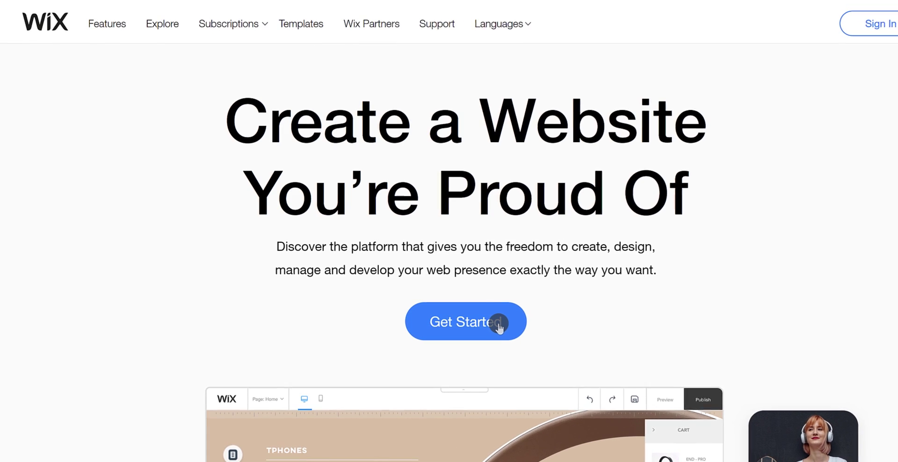
Step: Sign up for a Wix account with an email address and password
{"action": "left_click", "coordinate": [498, 323]}
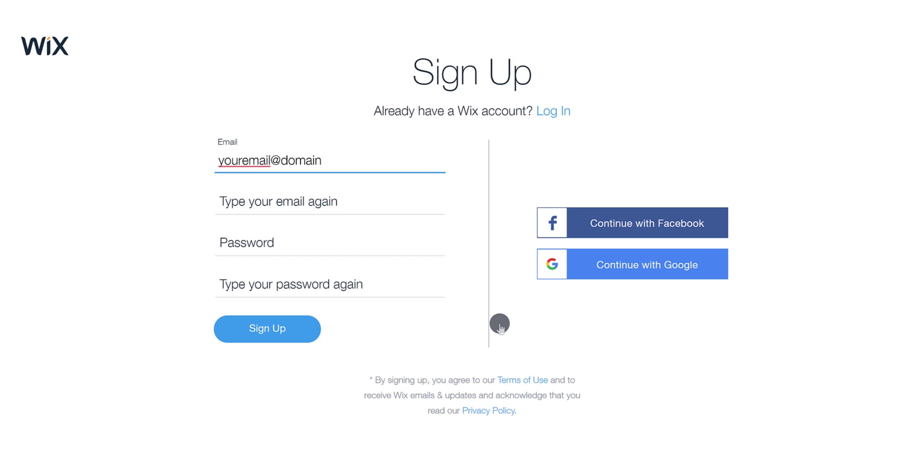
{"action": "key", "text": "Tab"}
{"action": "type", "text": "youremail@domain.c"}
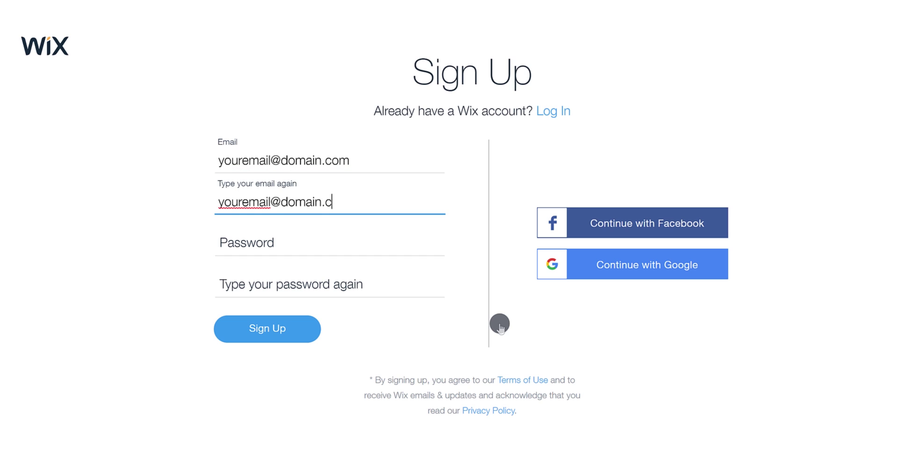
{"action": "type", "text": "om"}
{"action": "key", "text": "Tab"}
{"action": "key", "text": "Tab"}
{"action": "type", "text": "******"}
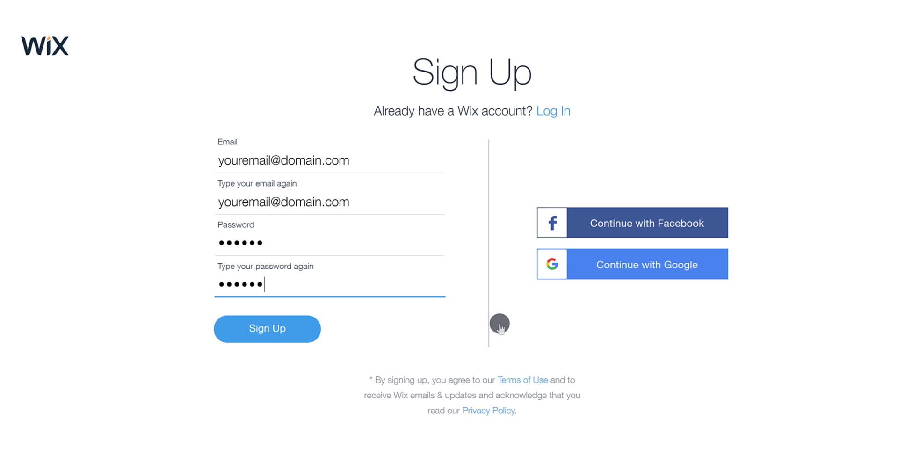
{"action": "left_click", "coordinate": [307, 330]}
Step: Answer setup: a portfolio & CV site for myself, first-time builder, built with Wix ADI
{"action": "left_click", "coordinate": [219, 374]}
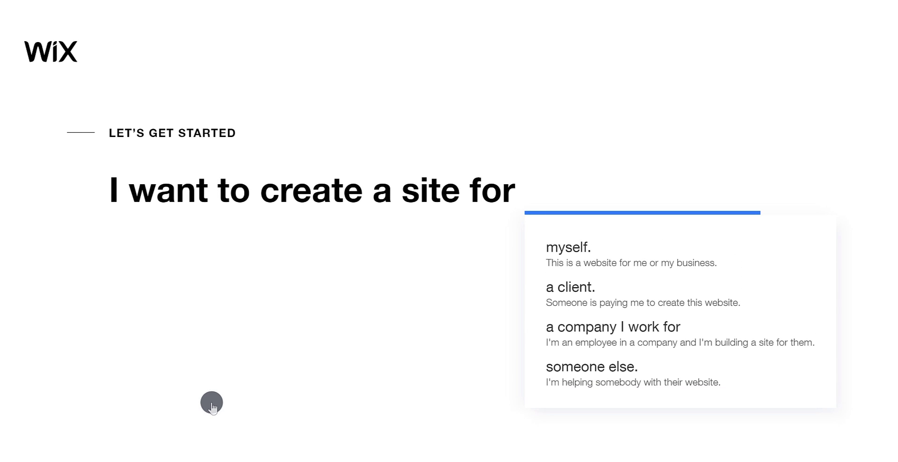
{"action": "left_click", "coordinate": [622, 260]}
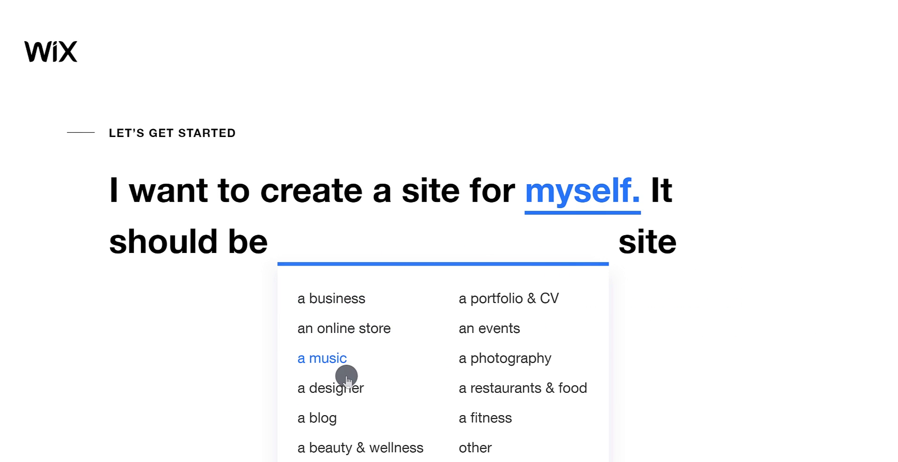
{"action": "left_click", "coordinate": [544, 300]}
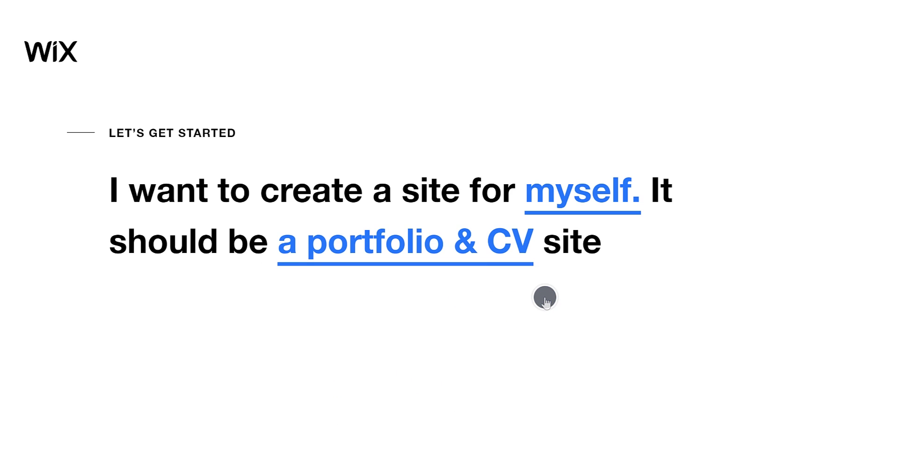
{"action": "left_click", "coordinate": [276, 439]}
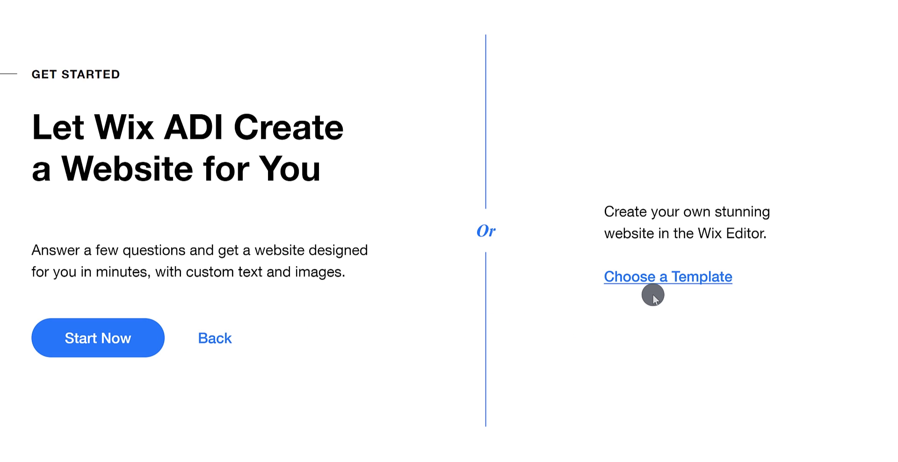
{"action": "left_click", "coordinate": [149, 337]}
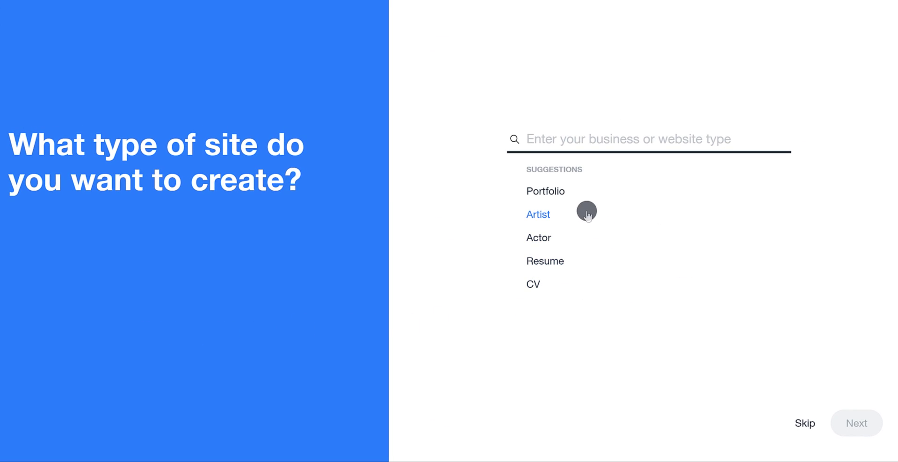
Step: Choose Digital Illustration Portfolio as the site type
{"action": "left_click", "coordinate": [561, 191]}
{"action": "left_click_drag", "start_coordinate": [786, 180], "coordinate": [785, 196]}
{"action": "left_click", "coordinate": [601, 258]}
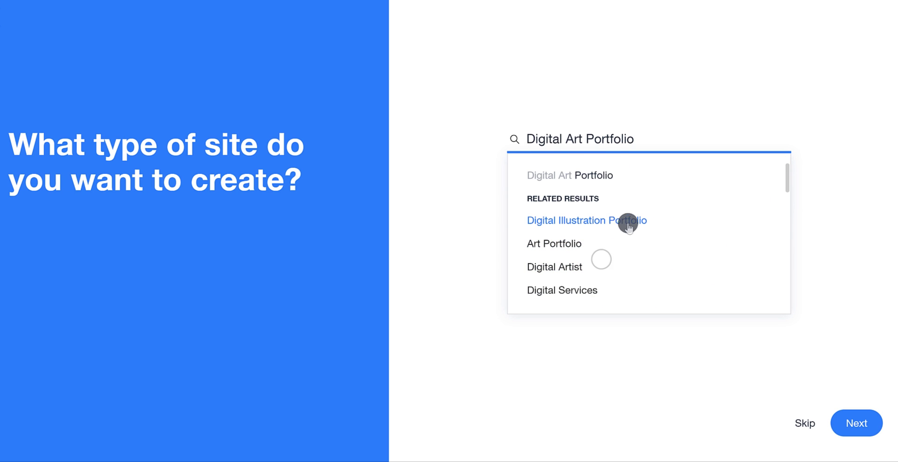
{"action": "left_click", "coordinate": [573, 222]}
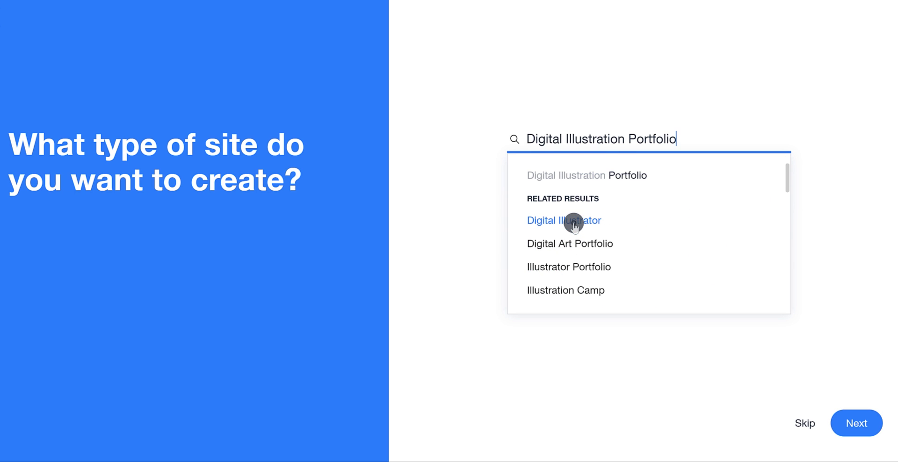
{"action": "left_click", "coordinate": [863, 426]}
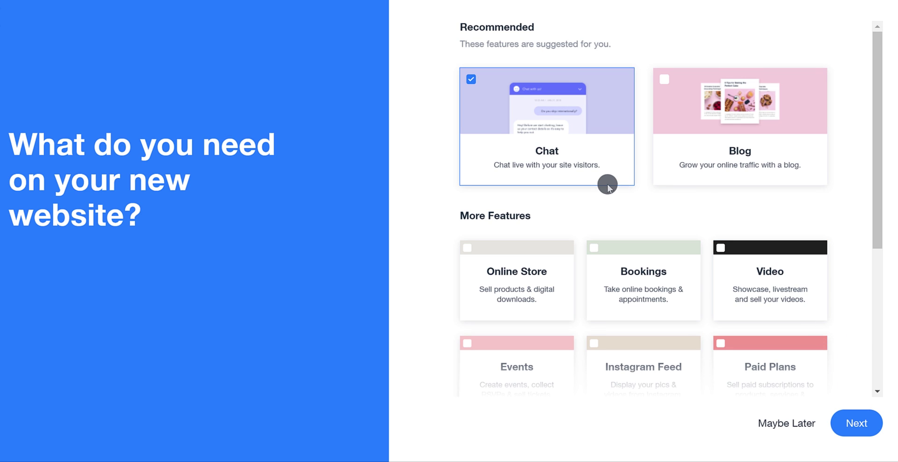
Step: Add a subscribe form and a blog, and name the site My Portfolio
{"action": "left_click_drag", "start_coordinate": [876, 216], "coordinate": [863, 358]}
{"action": "left_click", "coordinate": [594, 201]}
{"action": "left_click_drag", "start_coordinate": [873, 277], "coordinate": [862, 142]}
{"action": "left_click", "coordinate": [773, 144]}
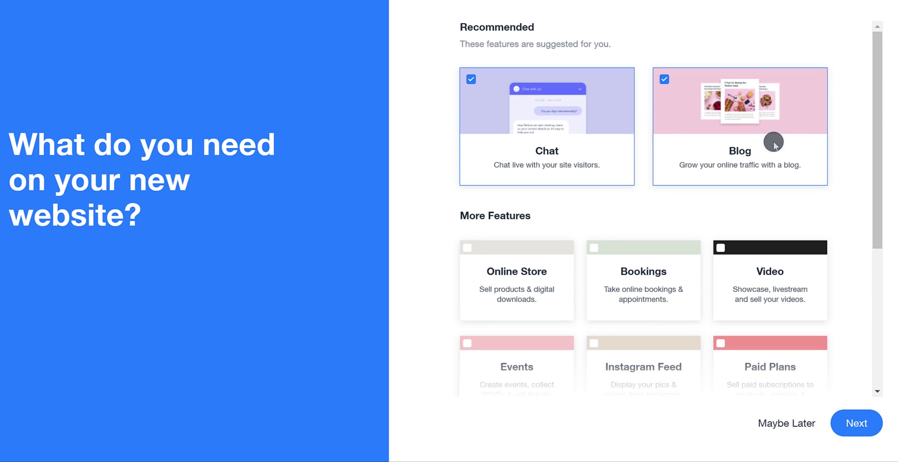
{"action": "left_click", "coordinate": [862, 418]}
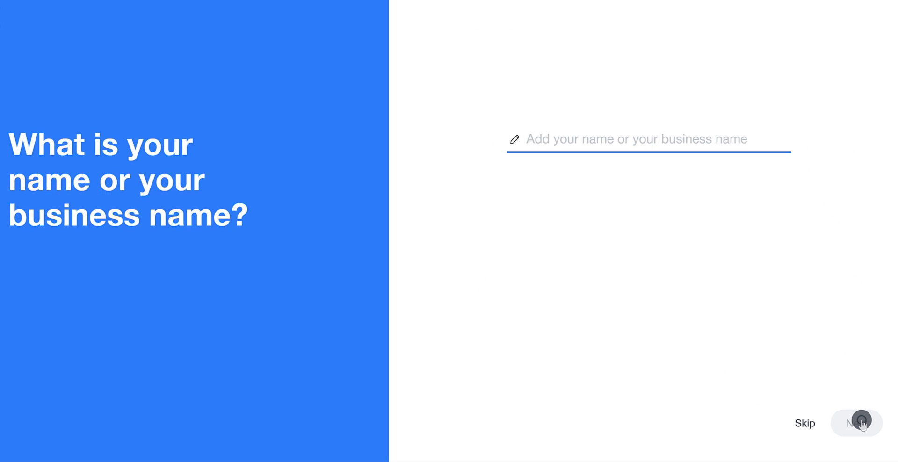
{"action": "type", "text": "My"}
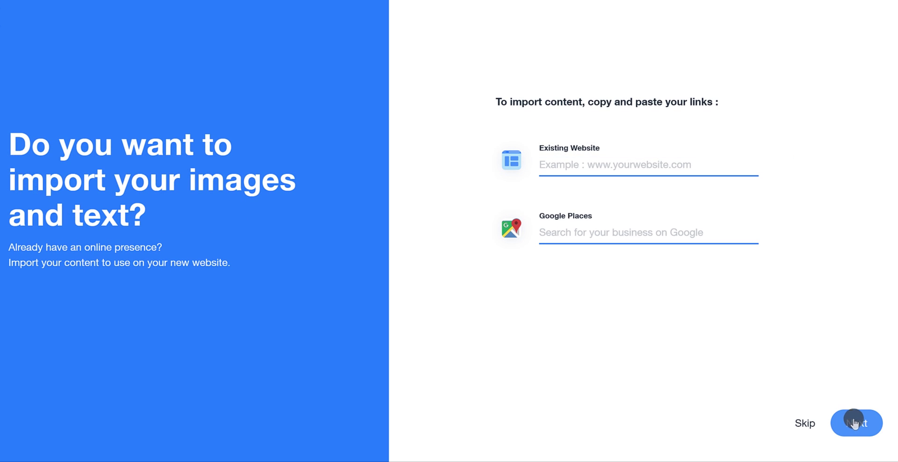
Step: Skip importing content, add a social link, pick the CLEAN theme and third homepage design
{"action": "left_click", "coordinate": [804, 424]}
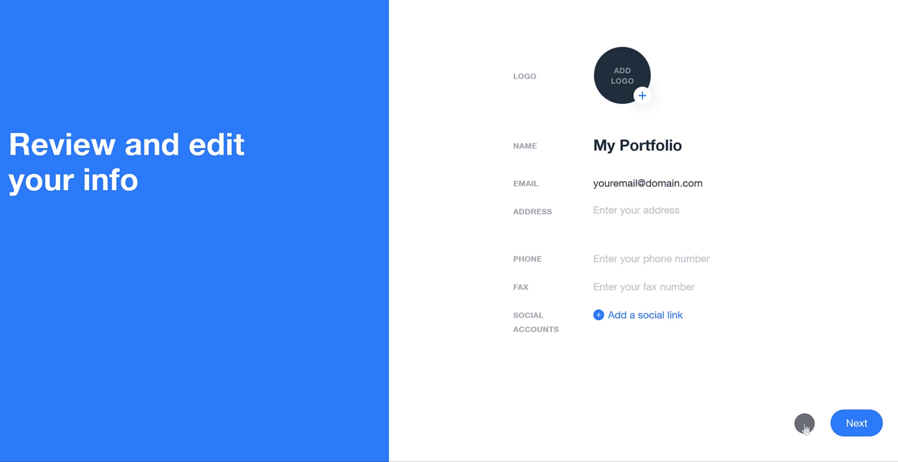
{"action": "left_click", "coordinate": [670, 316]}
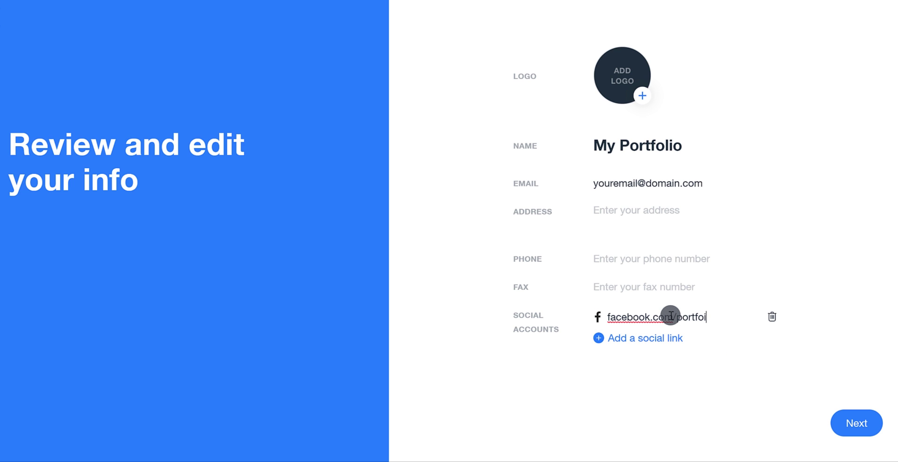
{"action": "left_click", "coordinate": [844, 424]}
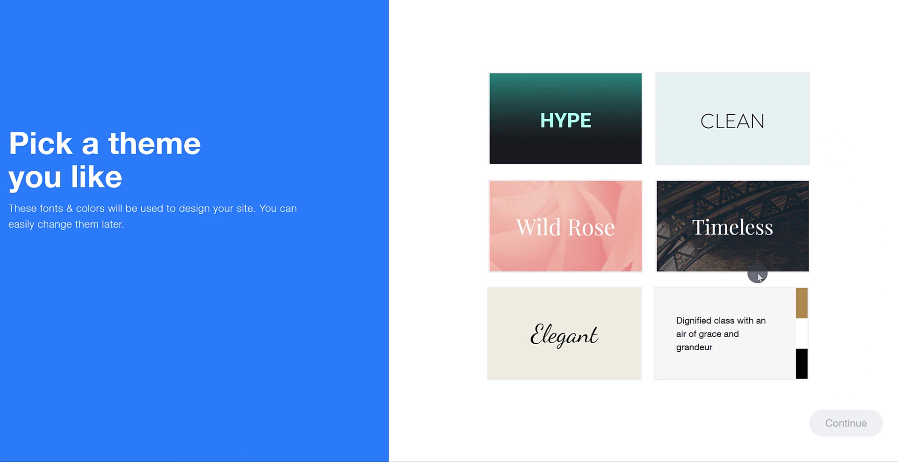
{"action": "left_click", "coordinate": [770, 130]}
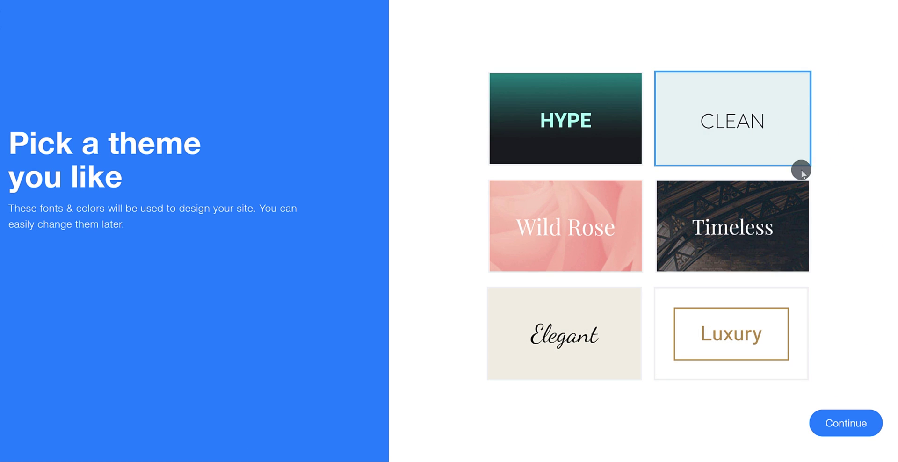
{"action": "left_click", "coordinate": [845, 423]}
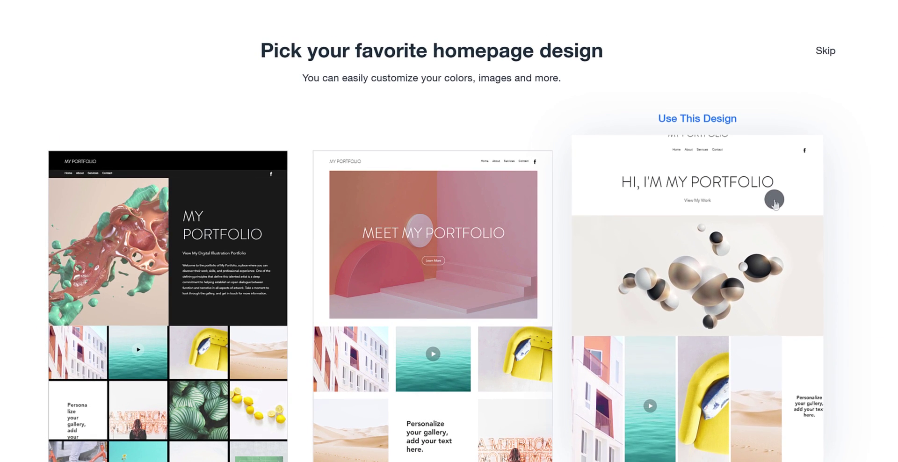
{"action": "left_click", "coordinate": [774, 200]}
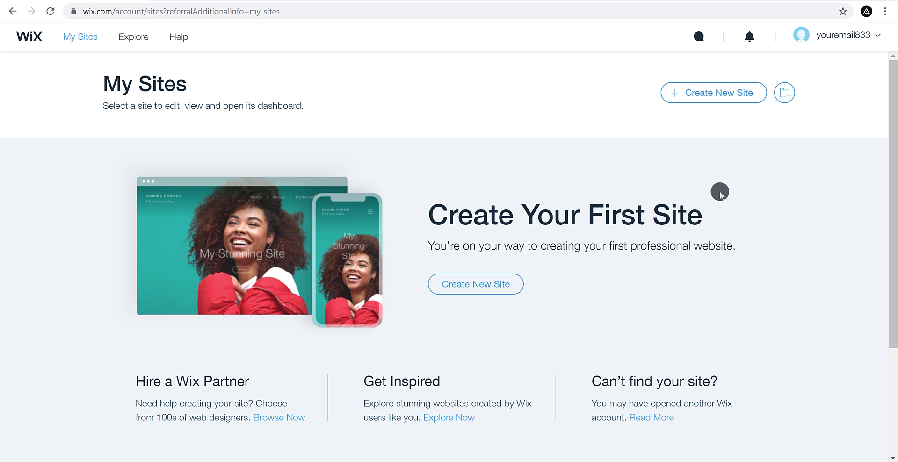
Step: Start a new Portfolio & CV site and preview UX/UI Designer Resume from template page 2
{"action": "left_click", "coordinate": [693, 93]}
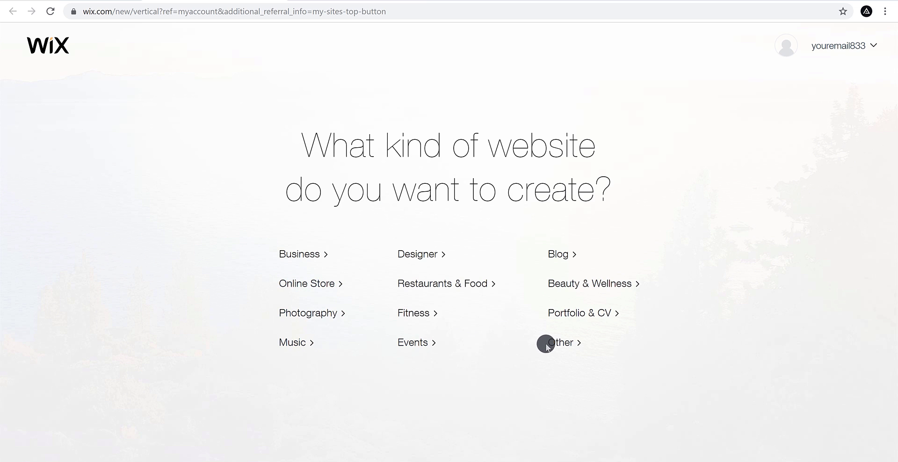
{"action": "left_click", "coordinate": [604, 313]}
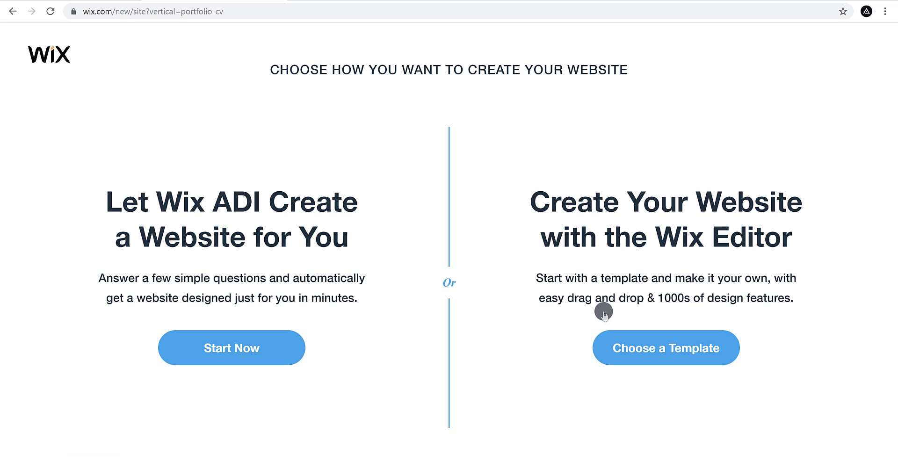
{"action": "left_click", "coordinate": [605, 349]}
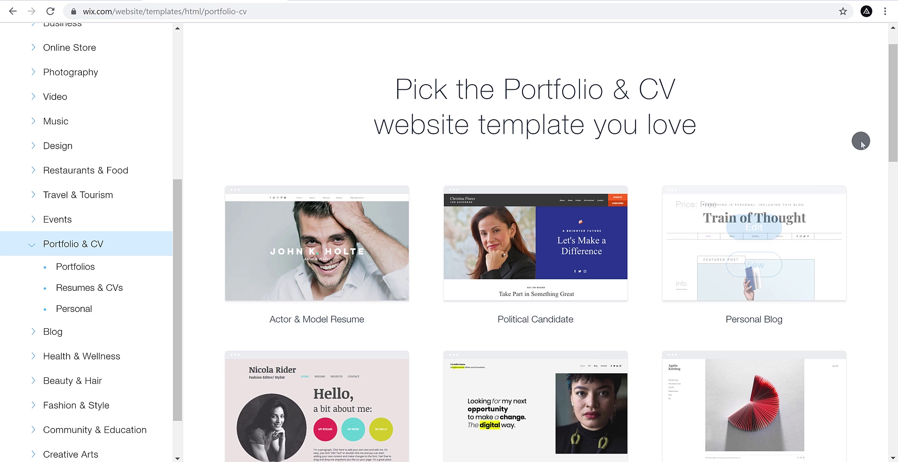
{"action": "left_click_drag", "start_coordinate": [889, 93], "coordinate": [879, 237]}
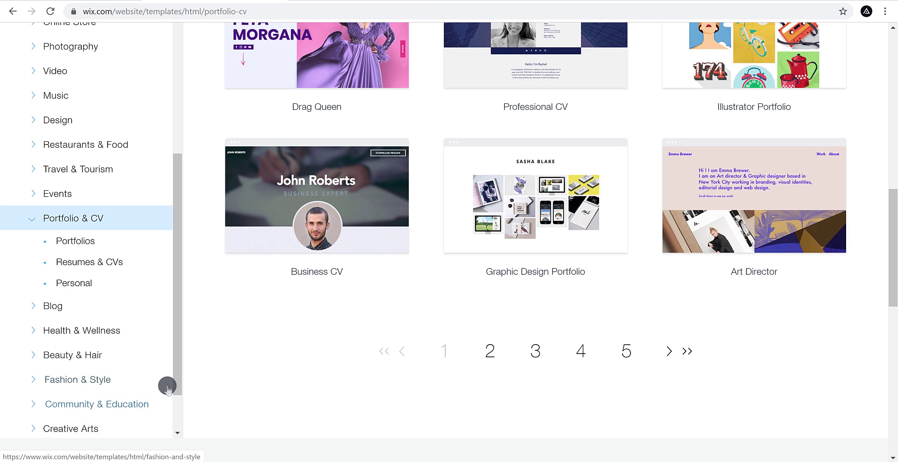
{"action": "left_click_drag", "start_coordinate": [175, 377], "coordinate": [181, 232]}
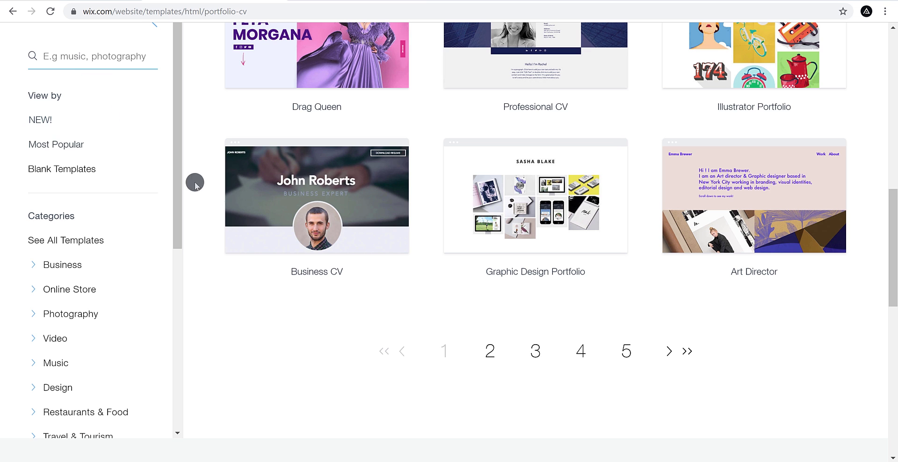
{"action": "left_click", "coordinate": [497, 361]}
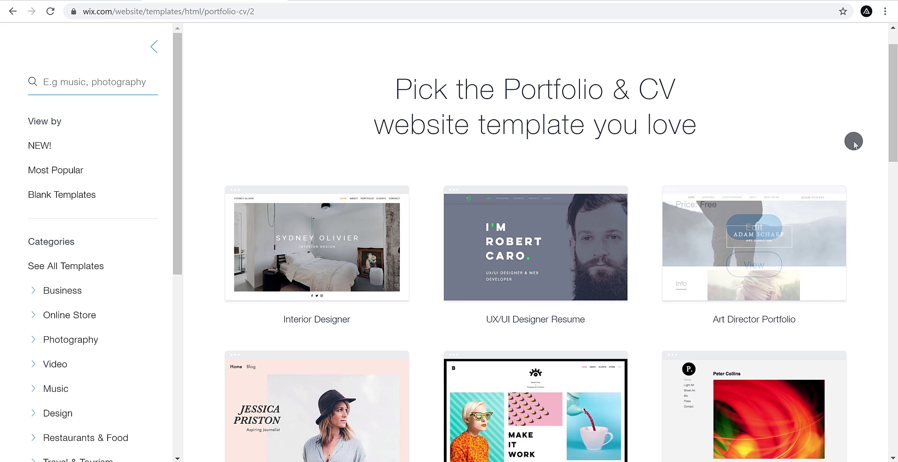
{"action": "mouse_move", "coordinate": [890, 97]}
{"action": "left_mouse_down"}
{"action": "mouse_move", "coordinate": [882, 245]}
{"action": "mouse_move", "coordinate": [888, 90]}
{"action": "left_mouse_up"}
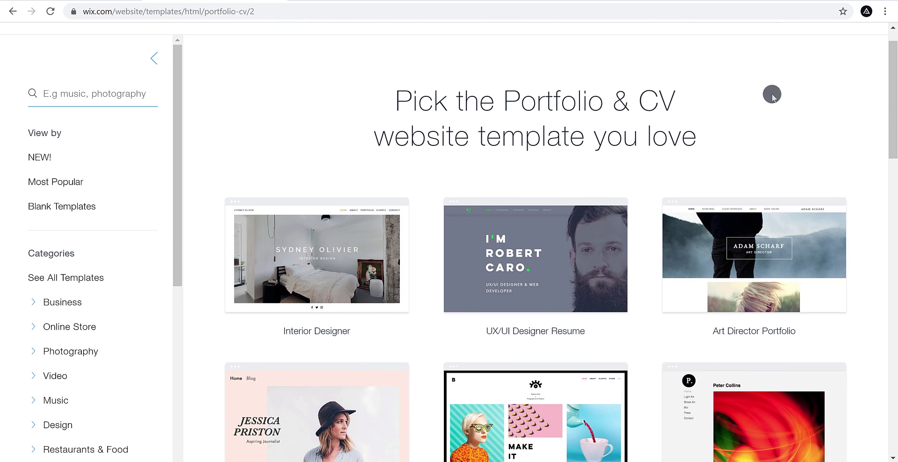
{"action": "left_click", "coordinate": [550, 272]}
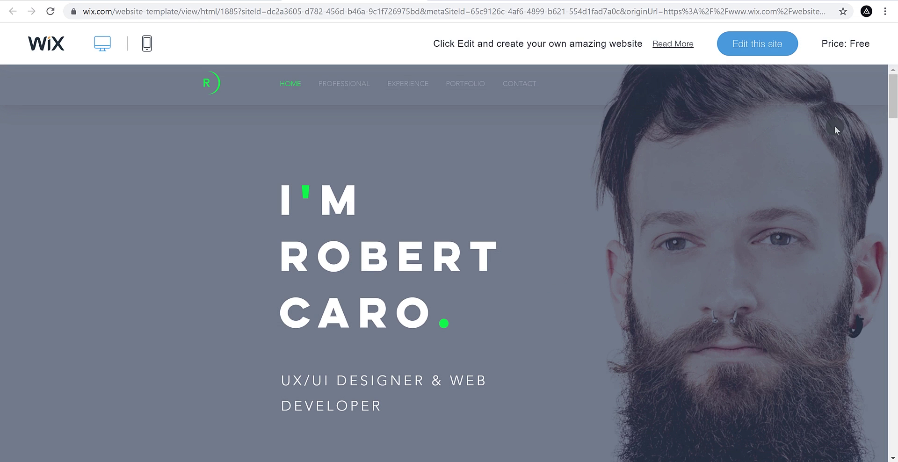
Step: Load the UX/UI Designer Resume template into the Wix Editor for editing
{"action": "left_click_drag", "start_coordinate": [889, 108], "coordinate": [866, 80]}
{"action": "left_click", "coordinate": [747, 50]}
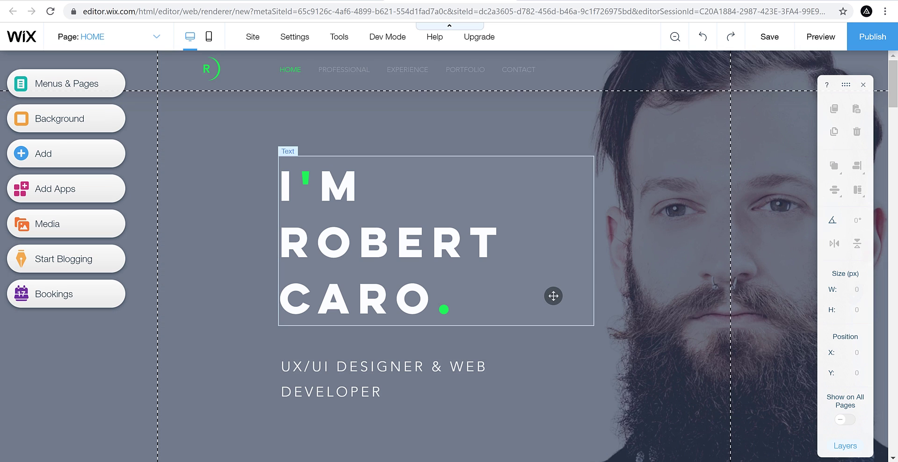
Step: Reposition the hero heading and nudge the logo circle to the left
{"action": "left_click", "coordinate": [345, 248]}
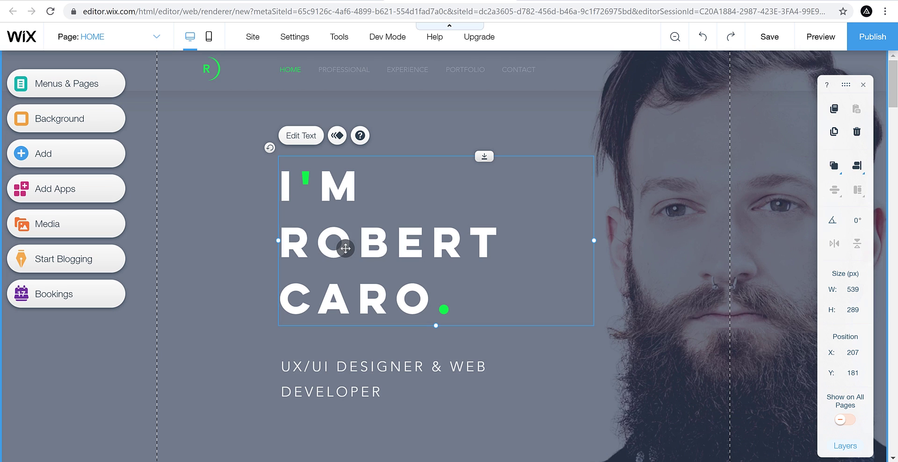
{"action": "left_click_drag", "start_coordinate": [351, 249], "coordinate": [337, 264]}
{"action": "mouse_move", "coordinate": [200, 69]}
{"action": "left_mouse_down"}
{"action": "mouse_move", "coordinate": [174, 66]}
{"action": "mouse_move", "coordinate": [204, 66]}
{"action": "left_mouse_up"}
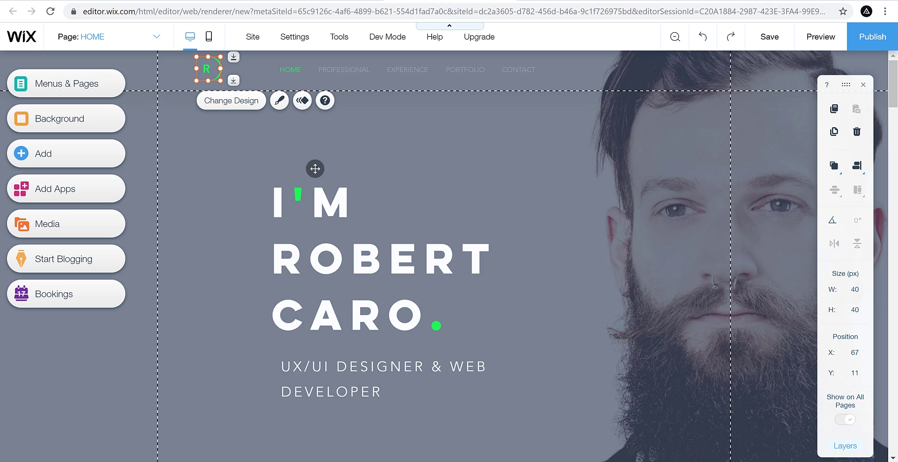
{"action": "left_click", "coordinate": [336, 369]}
{"action": "left_click", "coordinate": [347, 251]}
Step: Replace the heading text with MOTION DESIGNER, keeping the current font
{"action": "double_click", "coordinate": [346, 251]}
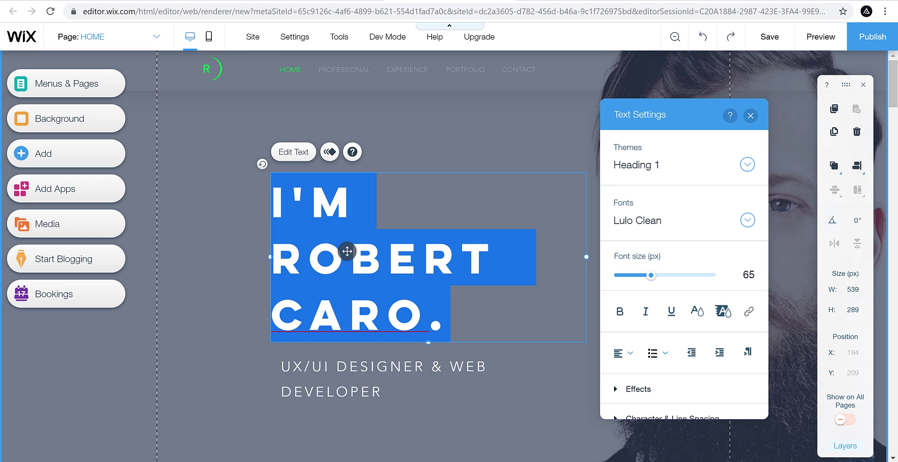
{"action": "type", "text": "MOTION "}
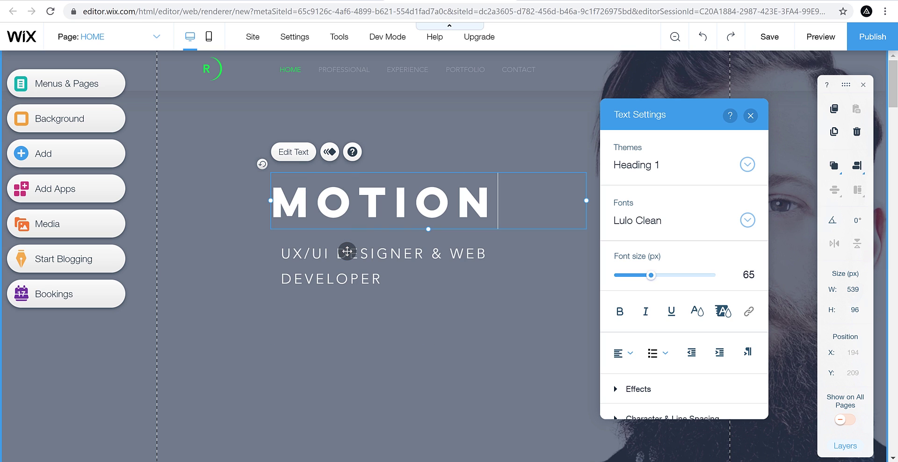
{"action": "type", "text": "DESIGNER"}
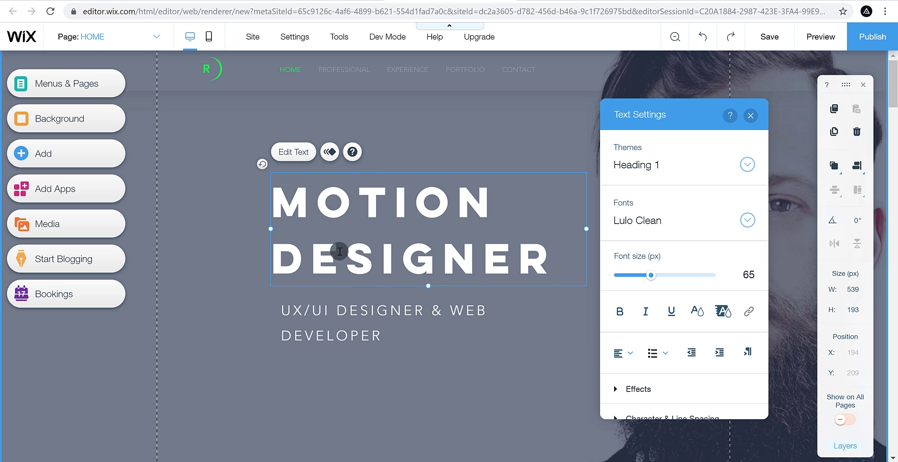
{"action": "left_click_drag", "start_coordinate": [556, 264], "coordinate": [282, 197]}
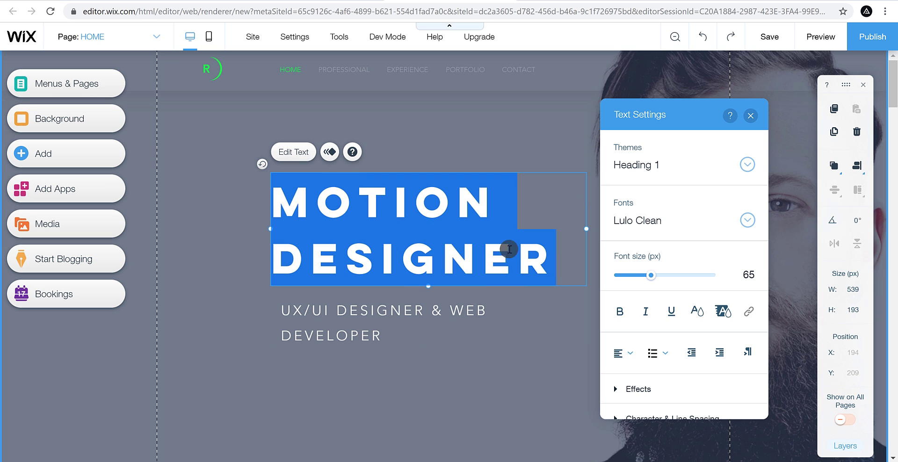
{"action": "left_click", "coordinate": [749, 221]}
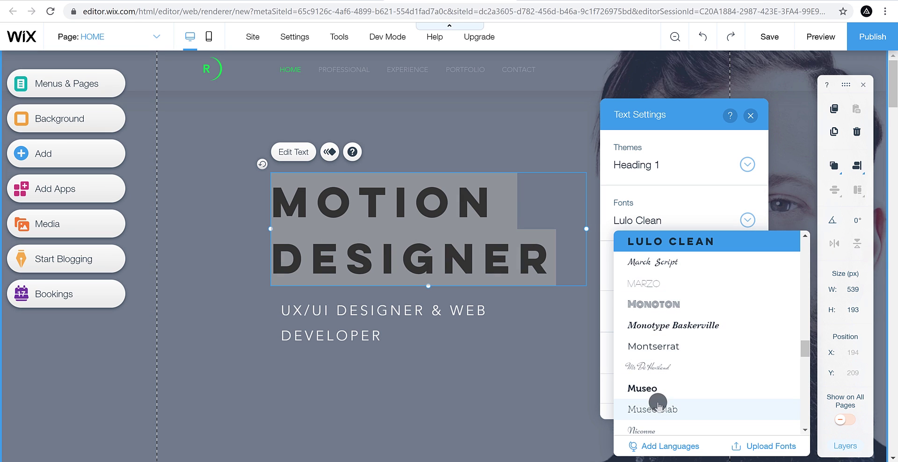
{"action": "mouse_move", "coordinate": [804, 355]}
{"action": "left_mouse_down"}
{"action": "mouse_move", "coordinate": [805, 407]}
{"action": "mouse_move", "coordinate": [803, 329]}
{"action": "mouse_move", "coordinate": [803, 338]}
{"action": "left_mouse_up"}
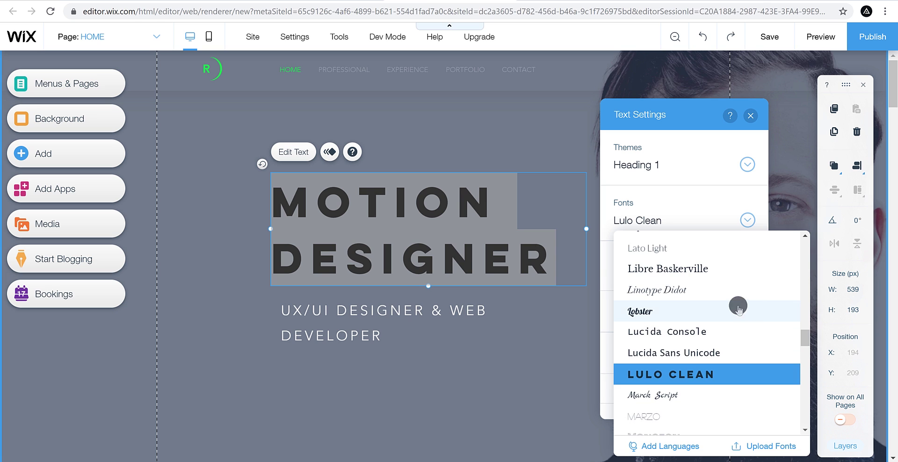
{"action": "left_click", "coordinate": [408, 308]}
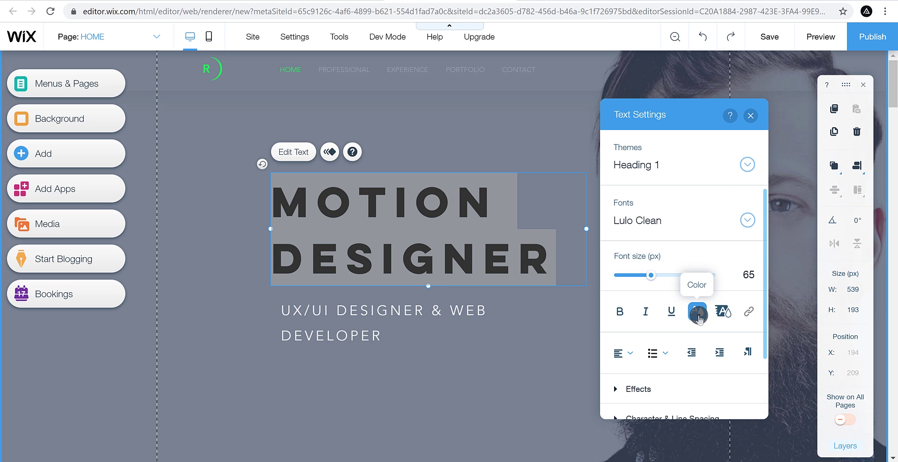
Step: Make the heading white, adjust its letter spacing, and set custom line spacing 1.2
{"action": "left_click", "coordinate": [698, 313]}
{"action": "left_click", "coordinate": [605, 258]}
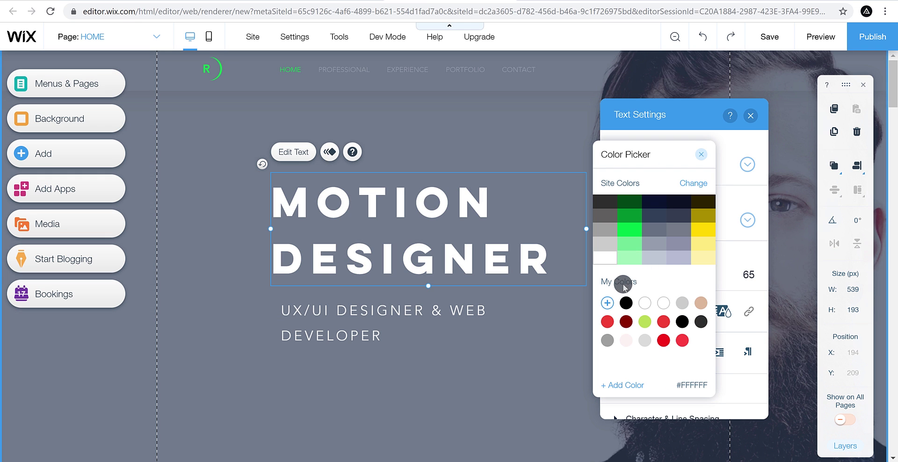
{"action": "left_click", "coordinate": [701, 160]}
{"action": "scroll", "coordinate": [661, 376], "scroll_direction": "down", "scroll_amount": 2}
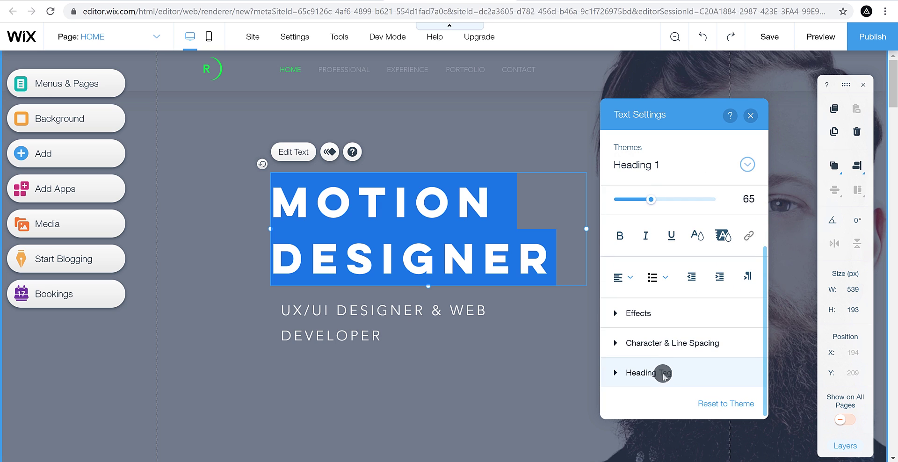
{"action": "left_click", "coordinate": [614, 344]}
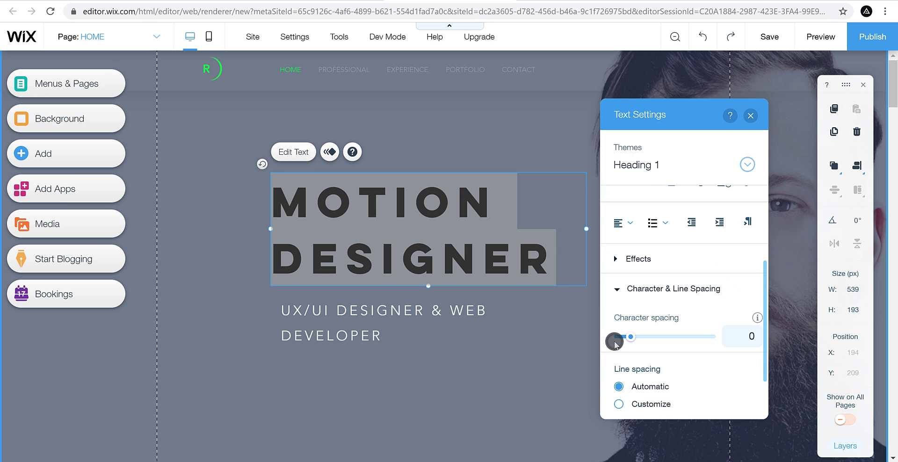
{"action": "mouse_move", "coordinate": [630, 343]}
{"action": "left_mouse_down"}
{"action": "mouse_move", "coordinate": [651, 342]}
{"action": "mouse_move", "coordinate": [613, 338]}
{"action": "mouse_move", "coordinate": [630, 337]}
{"action": "left_mouse_up"}
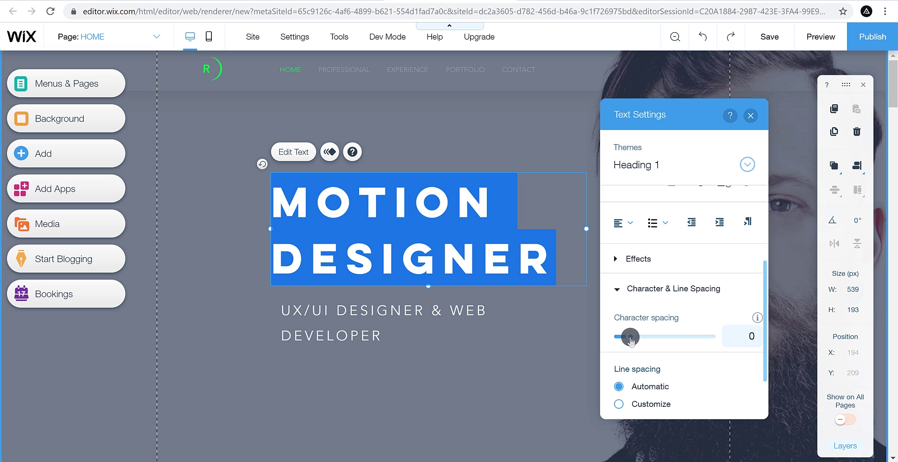
{"action": "left_click", "coordinate": [651, 404]}
{"action": "scroll", "coordinate": [675, 372], "scroll_direction": "down", "scroll_amount": 2}
{"action": "left_click", "coordinate": [647, 344]}
{"action": "left_click_drag", "start_coordinate": [647, 346], "coordinate": [645, 347]}
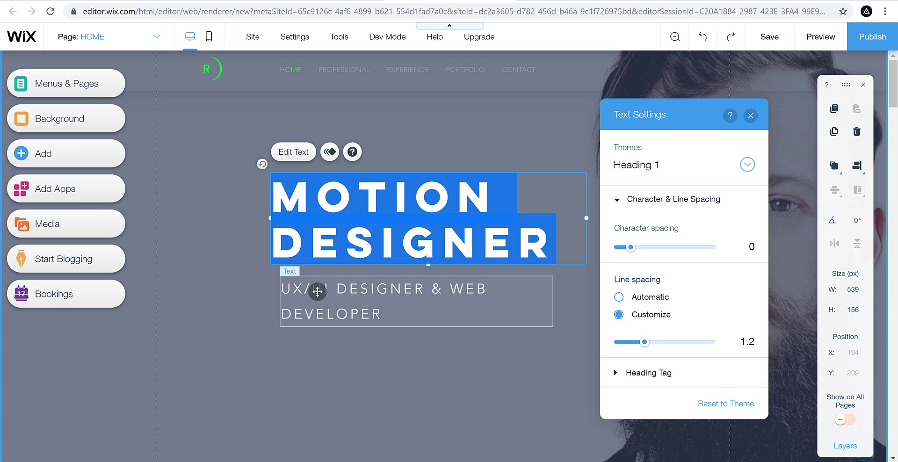
{"action": "left_click", "coordinate": [315, 289]}
Step: Change the subtitle to 'YouTuber / Designer /Editor', reduce its font size, and move it under the heading
{"action": "double_click", "coordinate": [316, 289]}
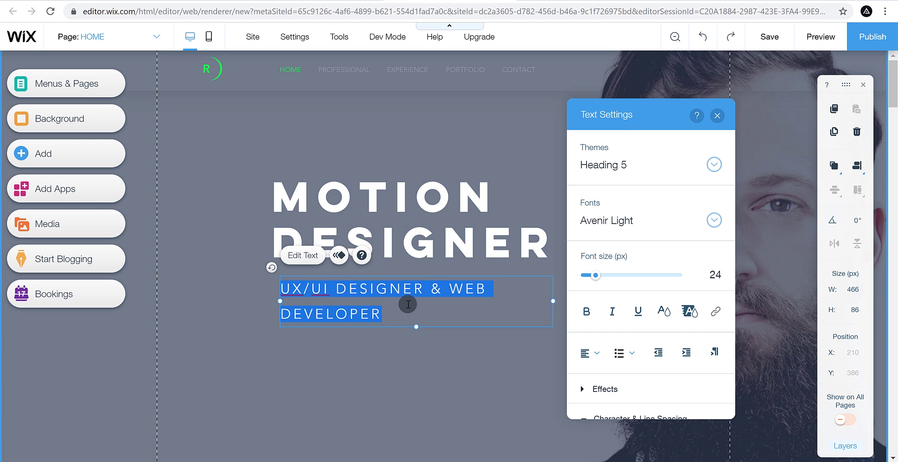
{"action": "type", "text": "YouTuber / Designer /Editor"}
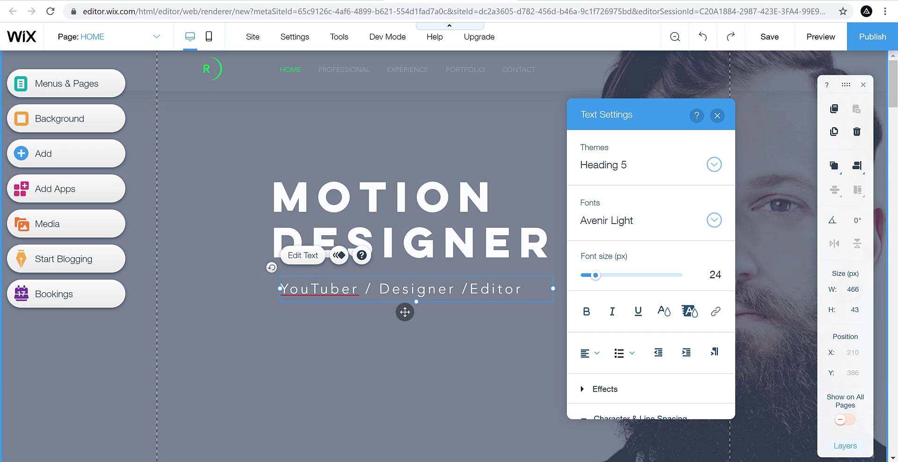
{"action": "left_click_drag", "start_coordinate": [528, 286], "coordinate": [282, 295]}
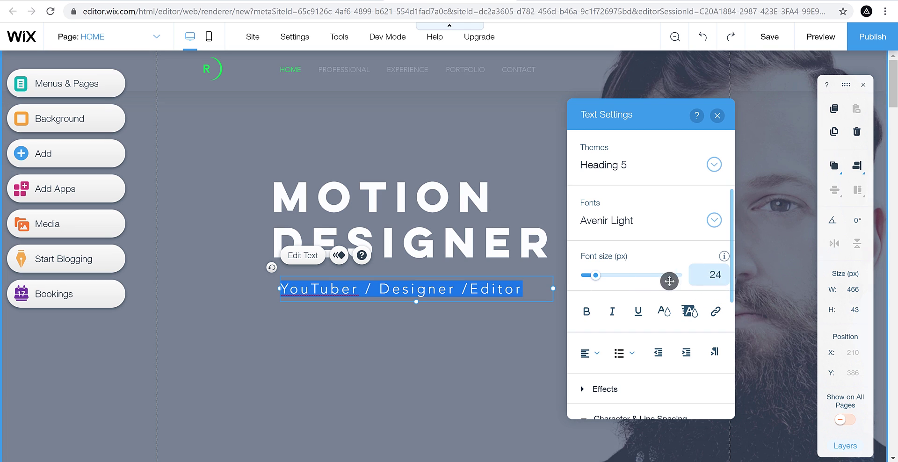
{"action": "left_click_drag", "start_coordinate": [598, 279], "coordinate": [591, 279]}
{"action": "left_click", "coordinate": [399, 330]}
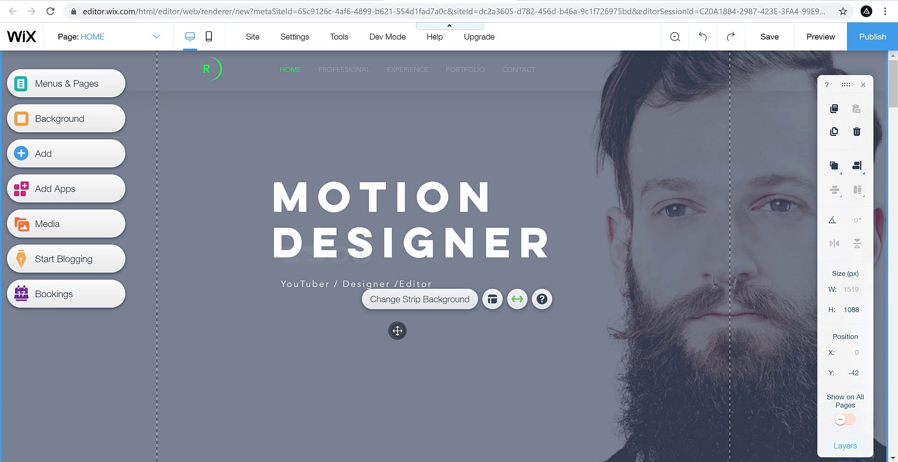
{"action": "mouse_move", "coordinate": [333, 290]}
{"action": "left_mouse_down"}
{"action": "mouse_move", "coordinate": [318, 280]}
{"action": "mouse_move", "coordinate": [328, 276]}
{"action": "left_mouse_up"}
{"action": "left_click", "coordinate": [417, 344]}
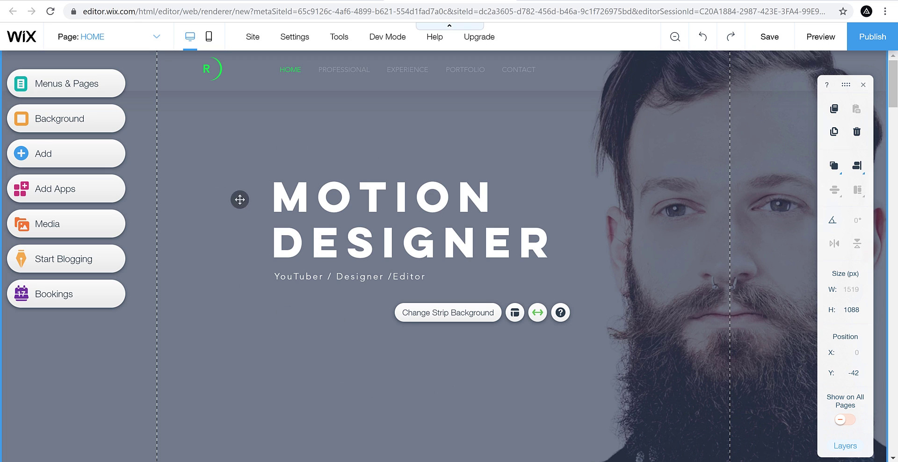
{"action": "left_click", "coordinate": [255, 306]}
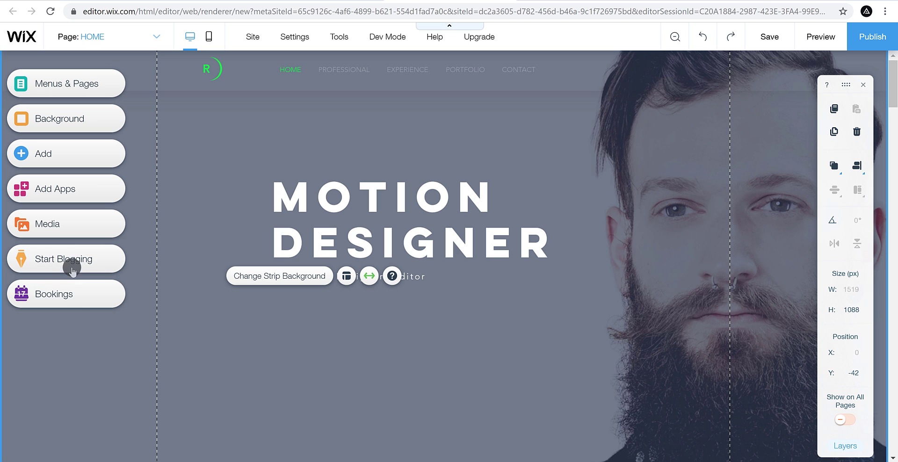
Step: Search Media from Wix for 'man' and set the glasses portrait as the hero strip background
{"action": "left_click", "coordinate": [95, 122]}
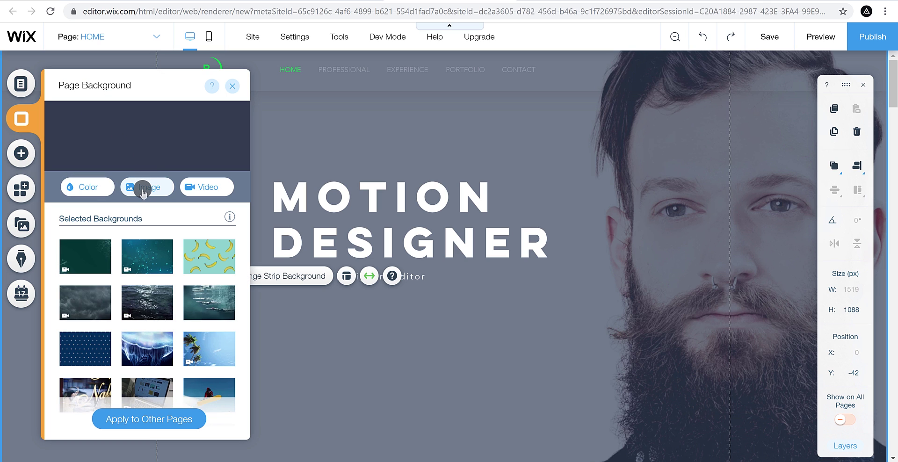
{"action": "left_click", "coordinate": [233, 86]}
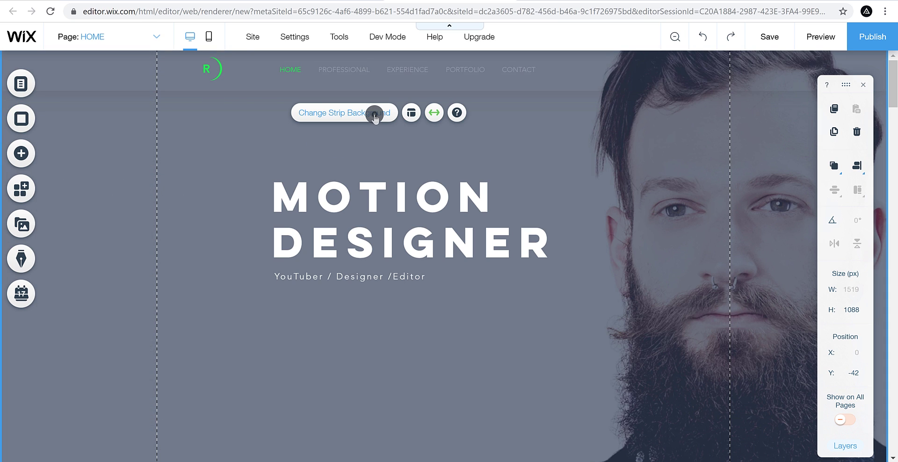
{"action": "left_click", "coordinate": [375, 116]}
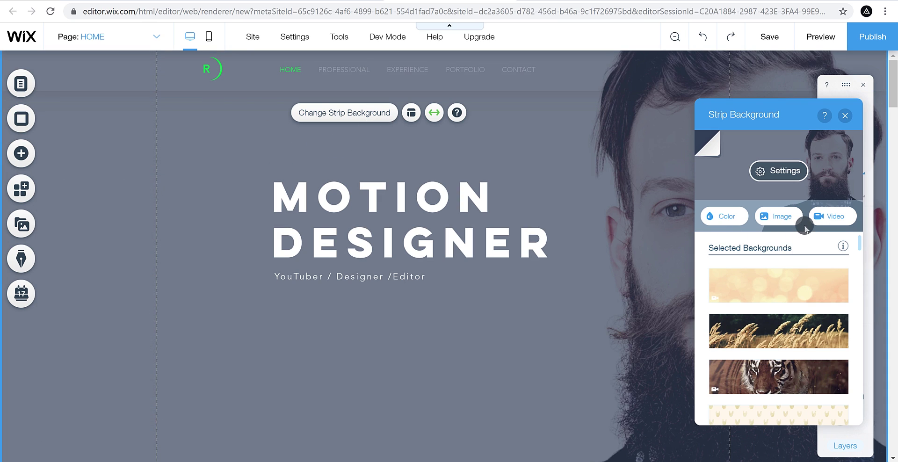
{"action": "left_click", "coordinate": [785, 220]}
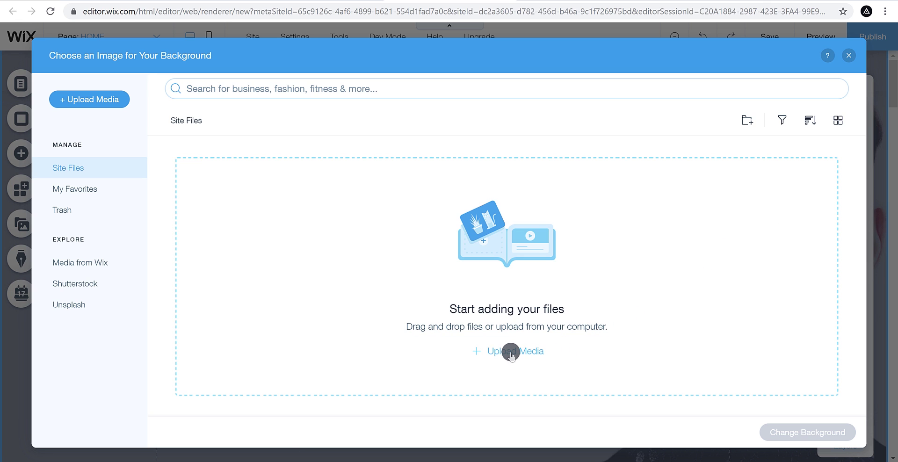
{"action": "left_click", "coordinate": [109, 265]}
{"action": "left_click", "coordinate": [386, 89]}
{"action": "type", "text": "man"}
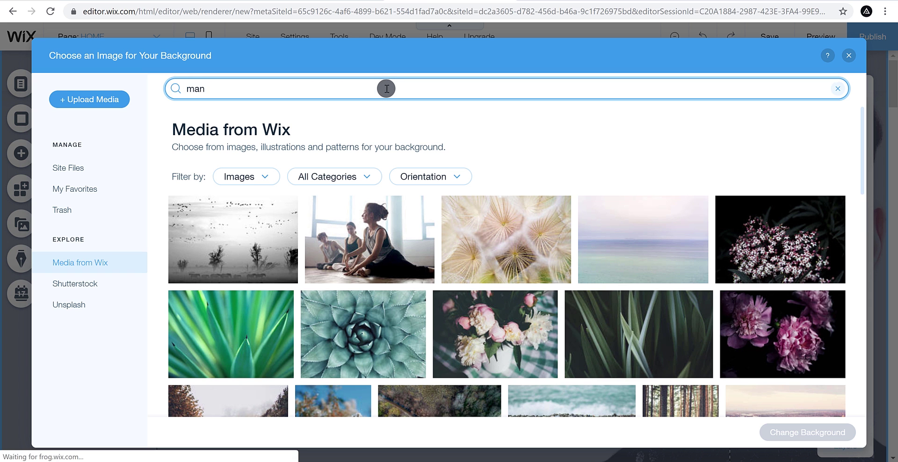
{"action": "key", "text": "Return"}
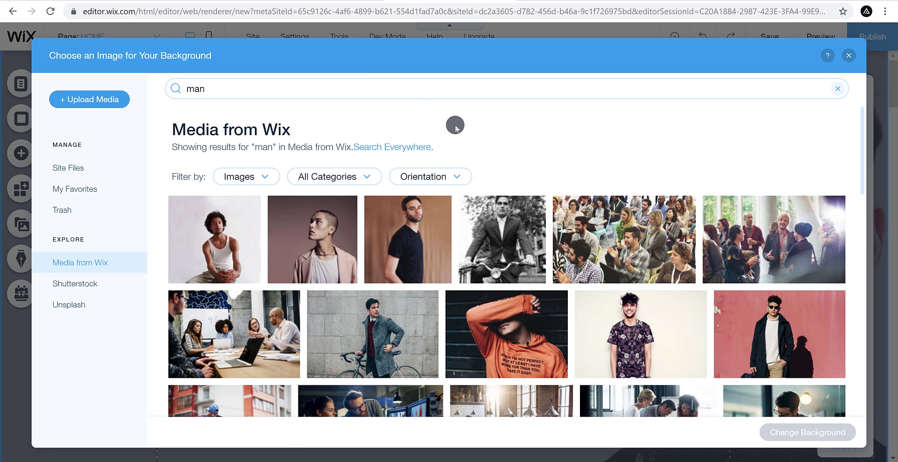
{"action": "scroll", "coordinate": [863, 122], "scroll_direction": "down", "scroll_amount": 15}
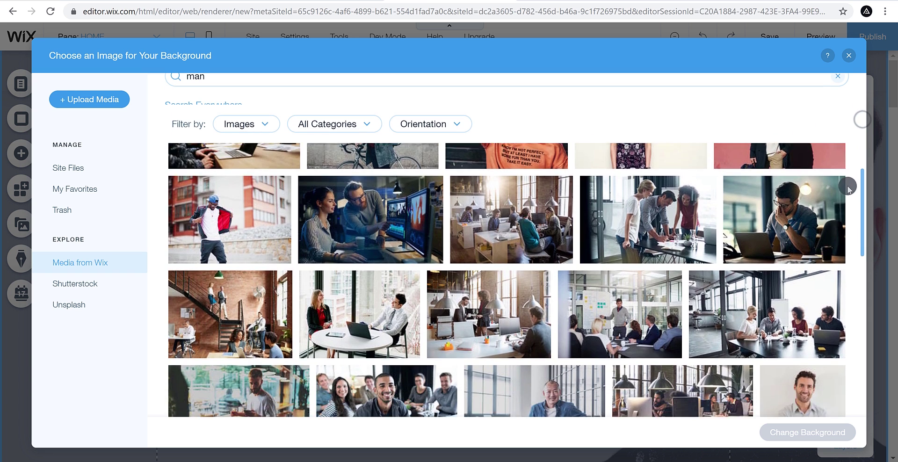
{"action": "scroll", "coordinate": [851, 341], "scroll_direction": "down", "scroll_amount": 3}
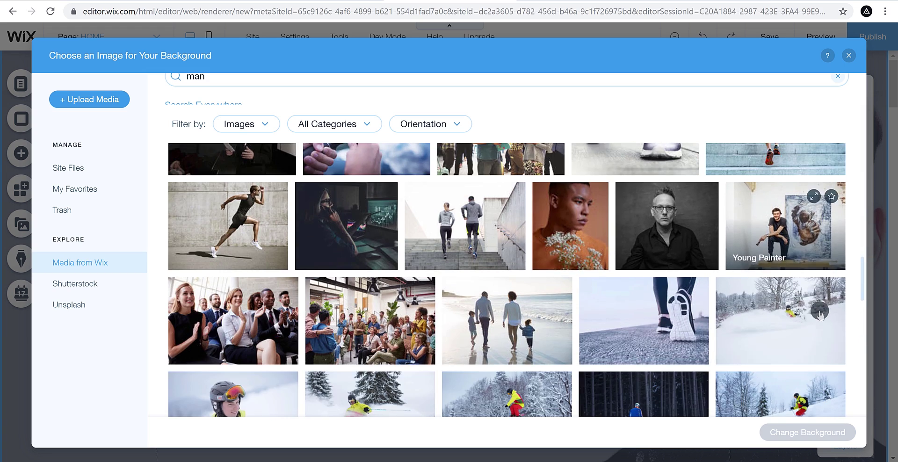
{"action": "left_click", "coordinate": [682, 238]}
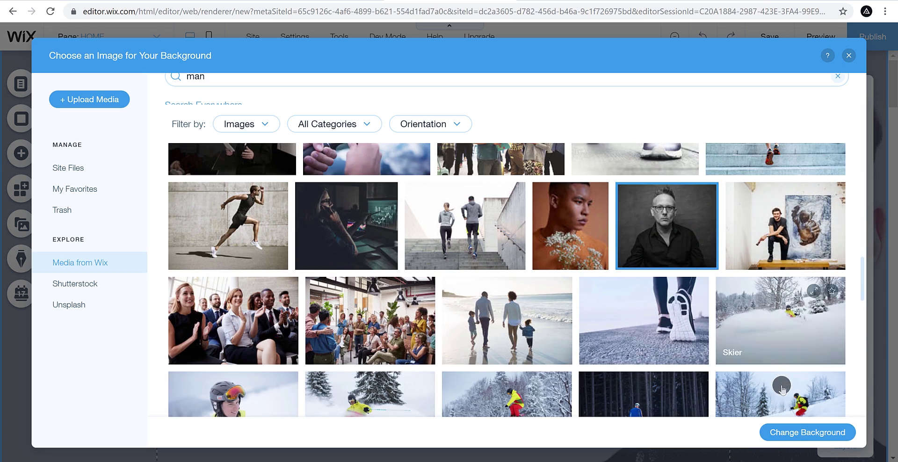
{"action": "left_click", "coordinate": [792, 432]}
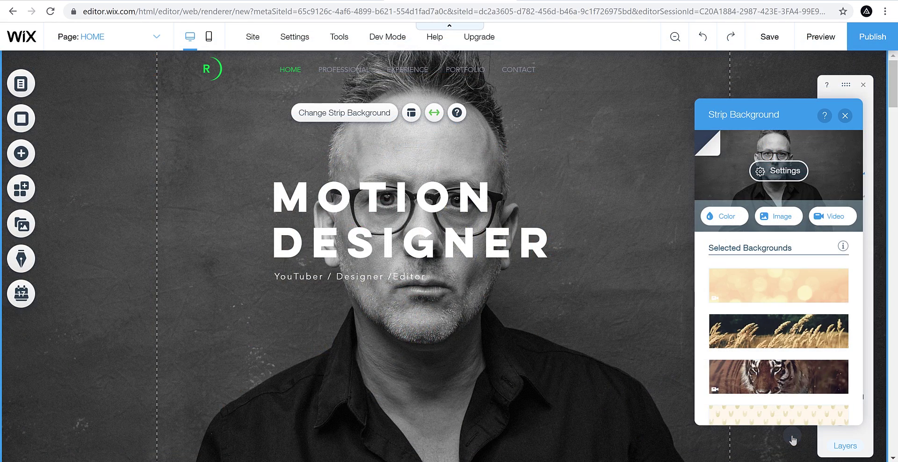
Step: Set the hero background image to 44% opacity with black behind it
{"action": "left_click", "coordinate": [596, 320]}
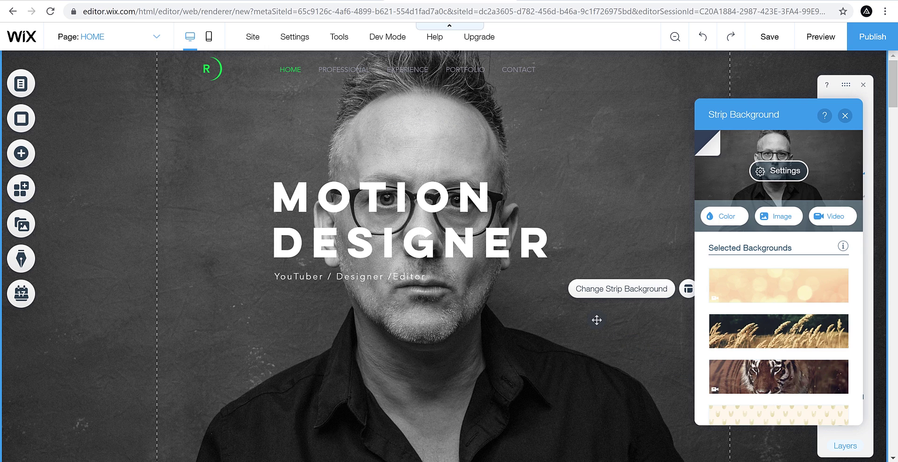
{"action": "left_click", "coordinate": [772, 170]}
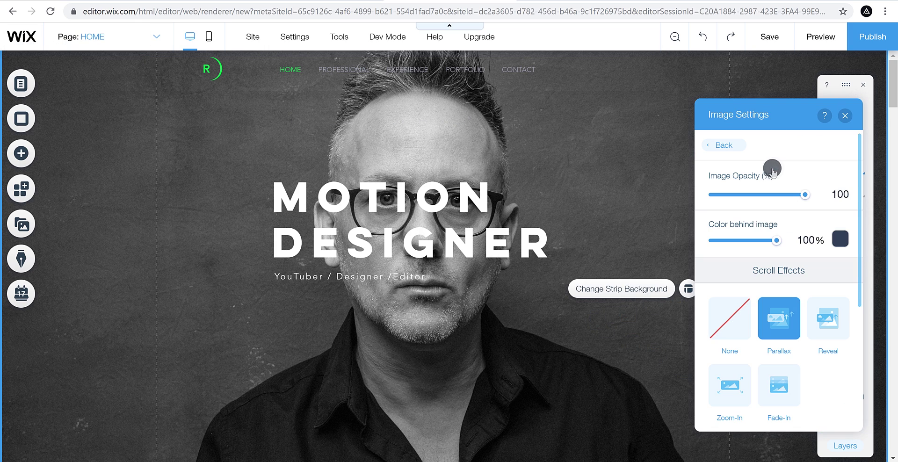
{"action": "left_click_drag", "start_coordinate": [800, 198], "coordinate": [764, 196]}
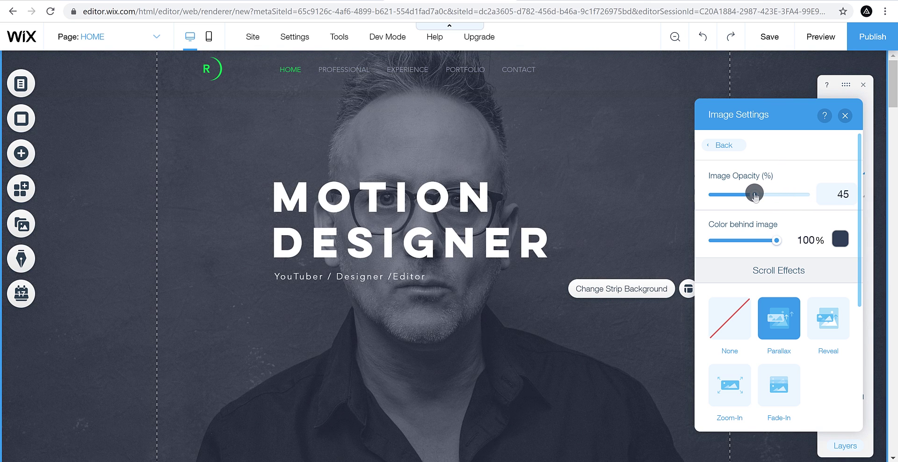
{"action": "left_click", "coordinate": [840, 239]}
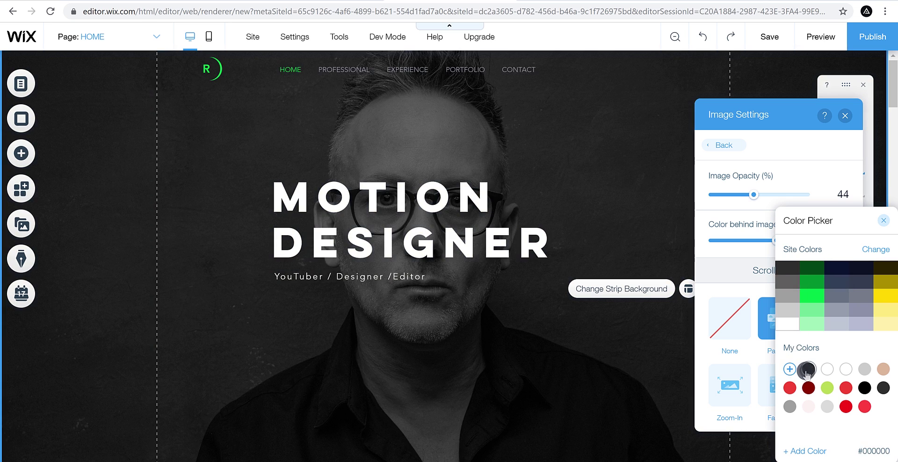
{"action": "left_click", "coordinate": [806, 370]}
{"action": "left_click", "coordinate": [885, 224]}
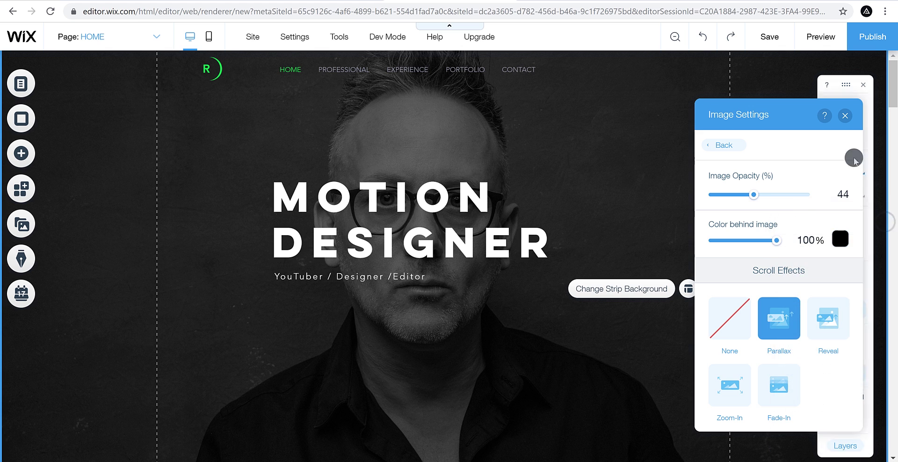
{"action": "left_click", "coordinate": [844, 115]}
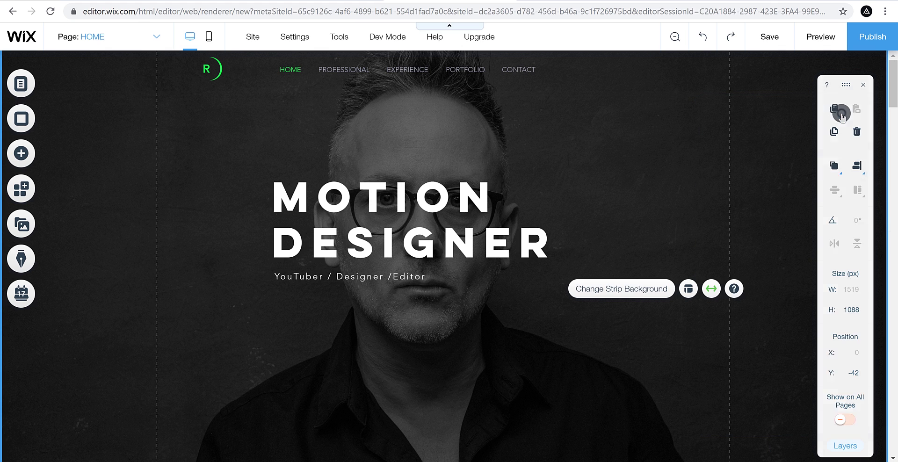
Step: Centre-align the text of the MOTION DESIGNER title and the subtitle
{"action": "left_click", "coordinate": [478, 201]}
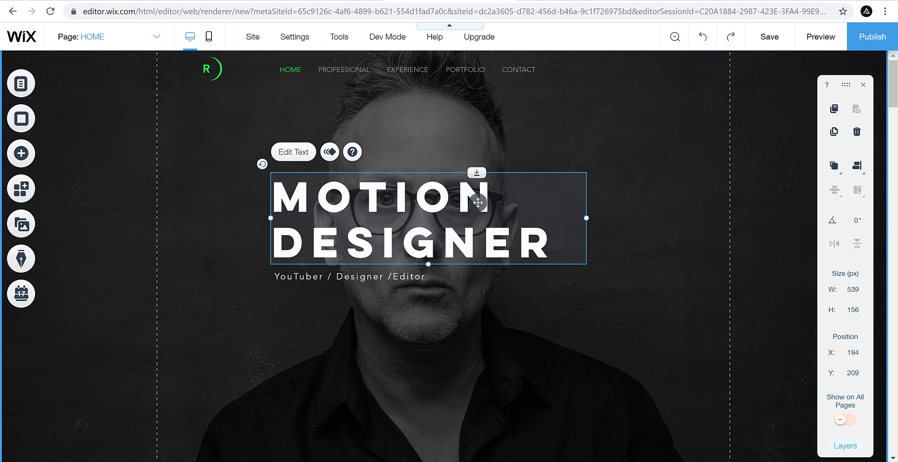
{"action": "left_click", "coordinate": [293, 157]}
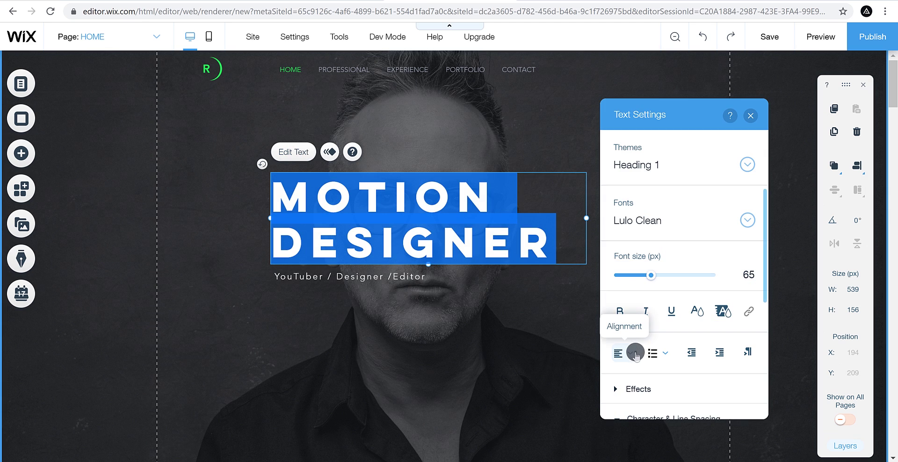
{"action": "left_click", "coordinate": [635, 355]}
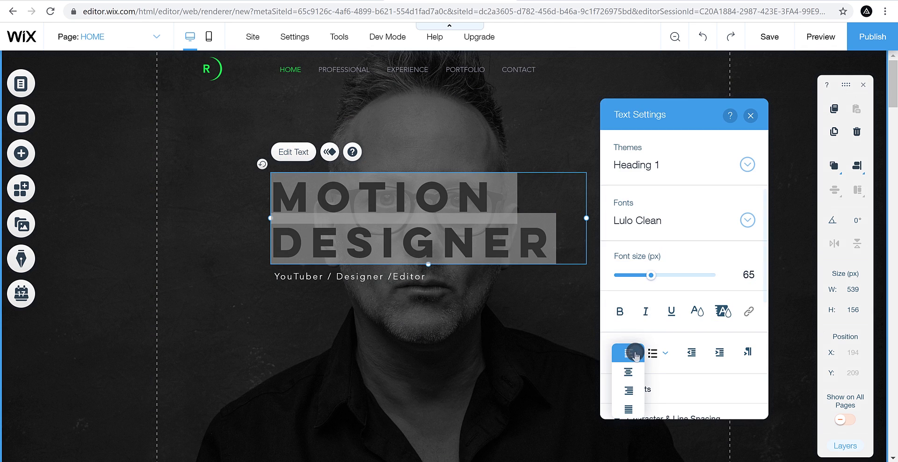
{"action": "left_click", "coordinate": [633, 373]}
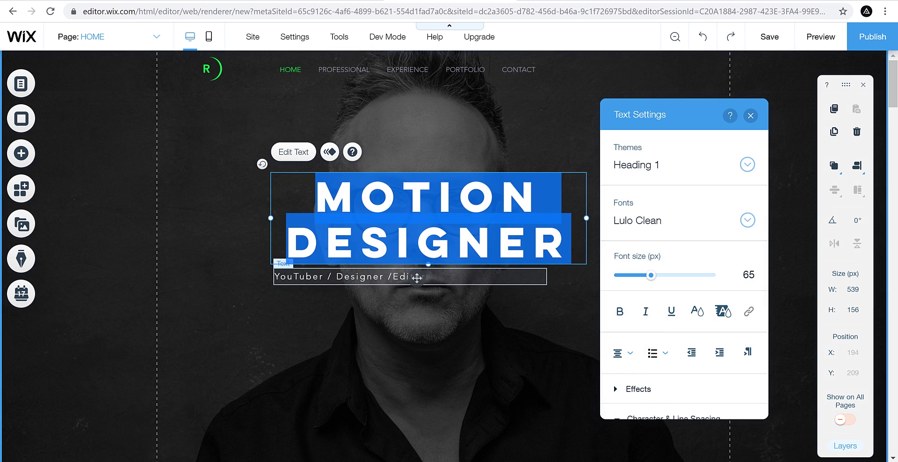
{"action": "left_click", "coordinate": [416, 278]}
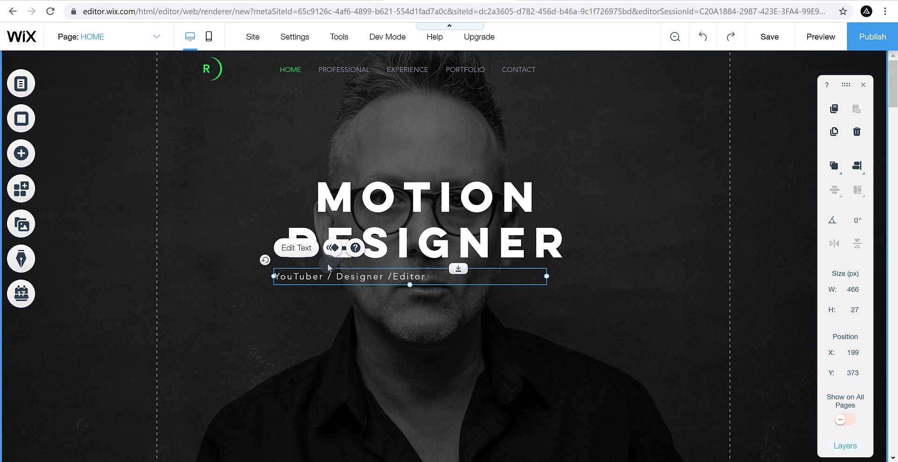
{"action": "left_click", "coordinate": [303, 251]}
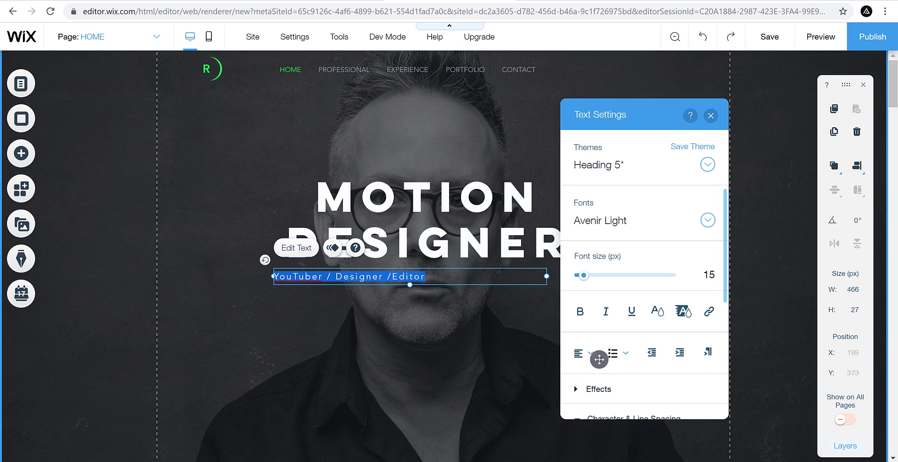
{"action": "left_click", "coordinate": [583, 354]}
{"action": "left_click", "coordinate": [592, 378]}
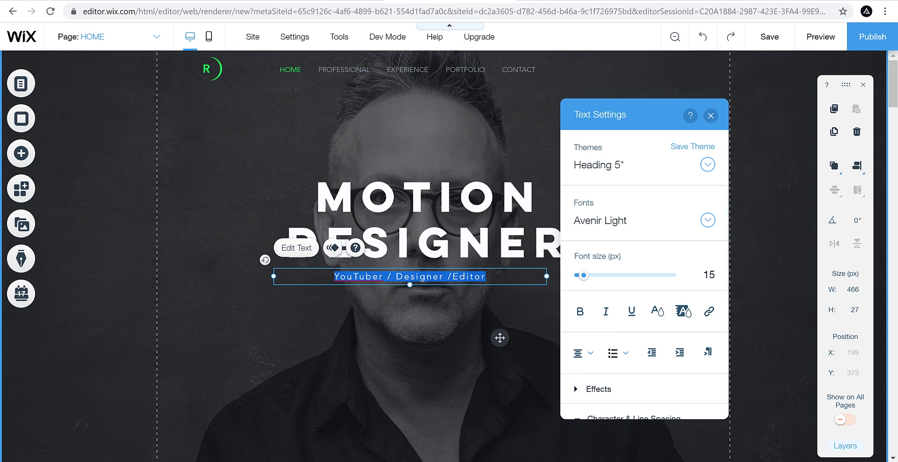
{"action": "left_click", "coordinate": [498, 338]}
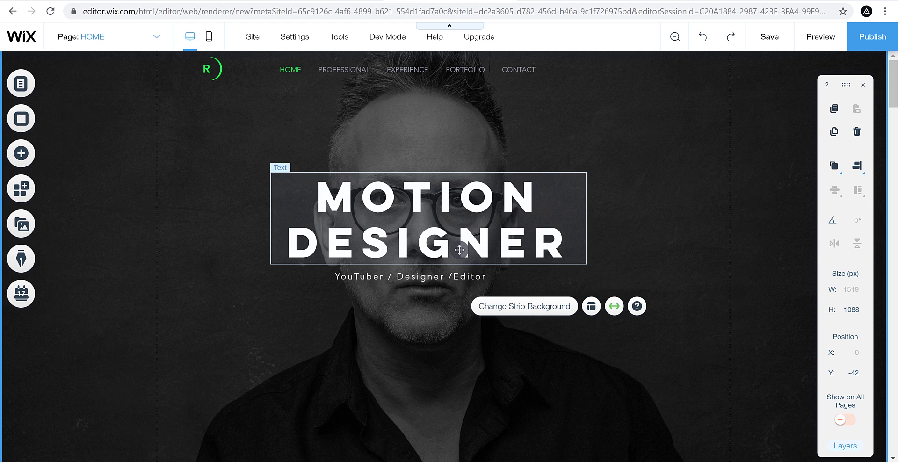
Step: Restore the toolbar and centre the title and subtitle boxes horizontally on the page
{"action": "left_click", "coordinate": [459, 250]}
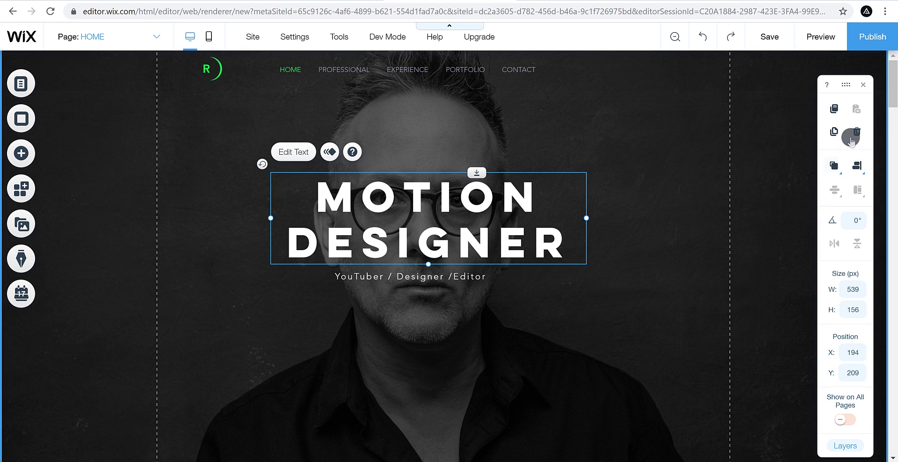
{"action": "left_click", "coordinate": [845, 188]}
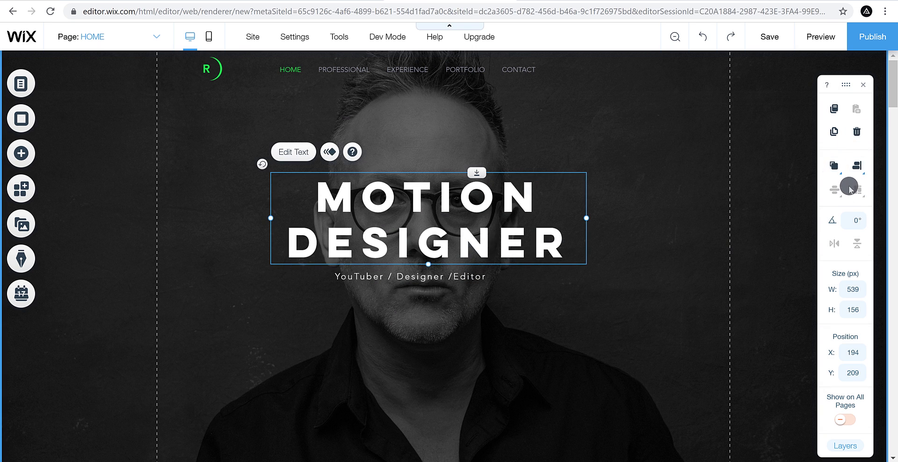
{"action": "left_click", "coordinate": [862, 85]}
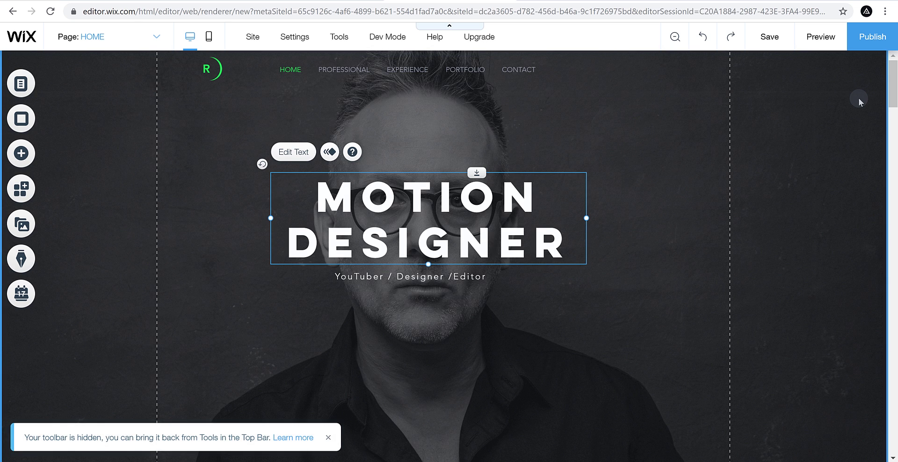
{"action": "left_click", "coordinate": [346, 46]}
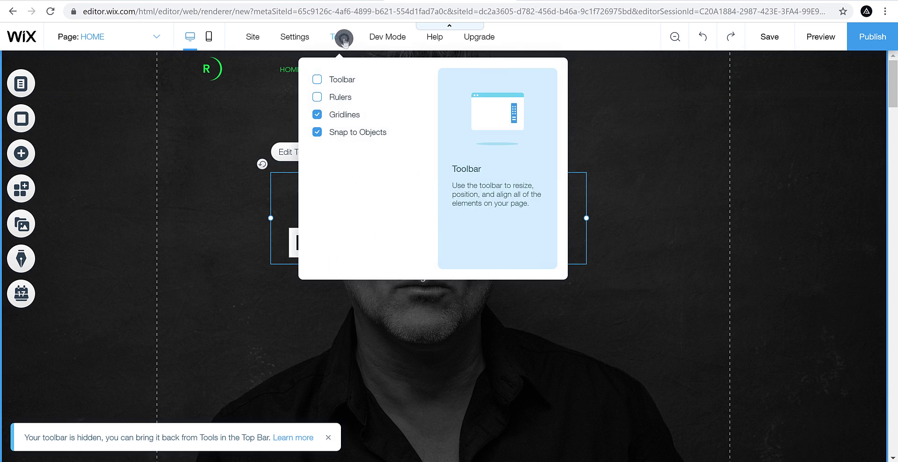
{"action": "left_click", "coordinate": [337, 80]}
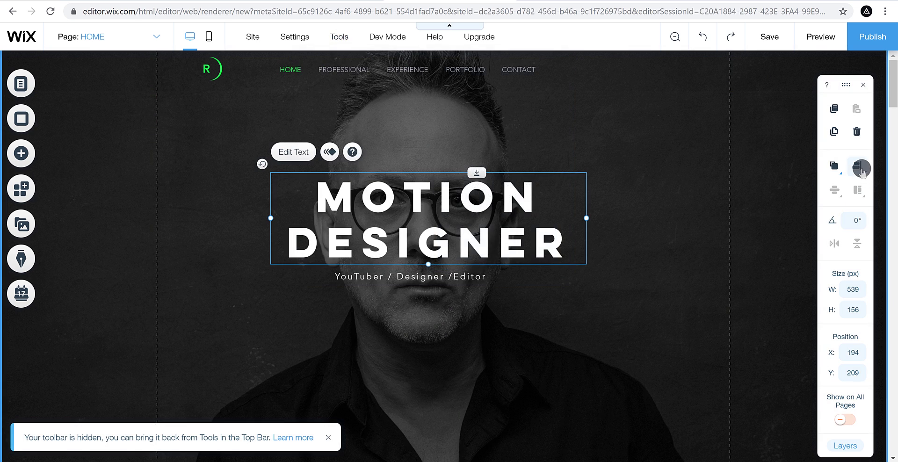
{"action": "left_click", "coordinate": [857, 167]}
{"action": "left_click", "coordinate": [834, 167]}
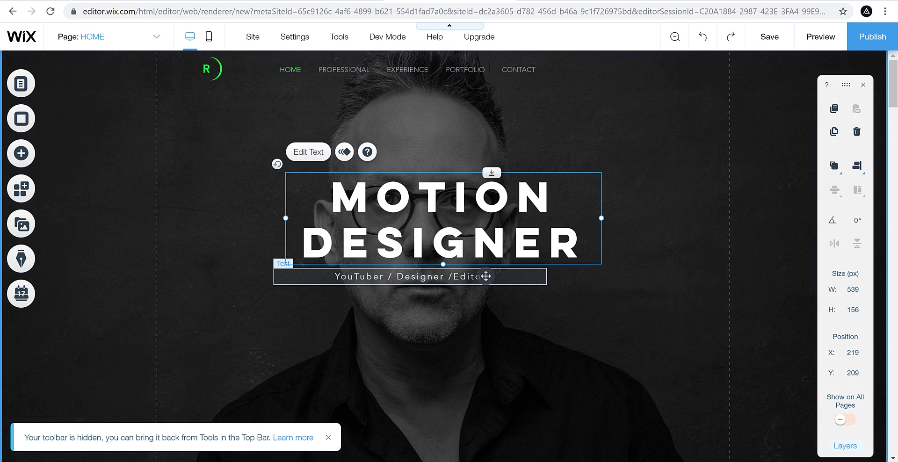
{"action": "left_click", "coordinate": [507, 276]}
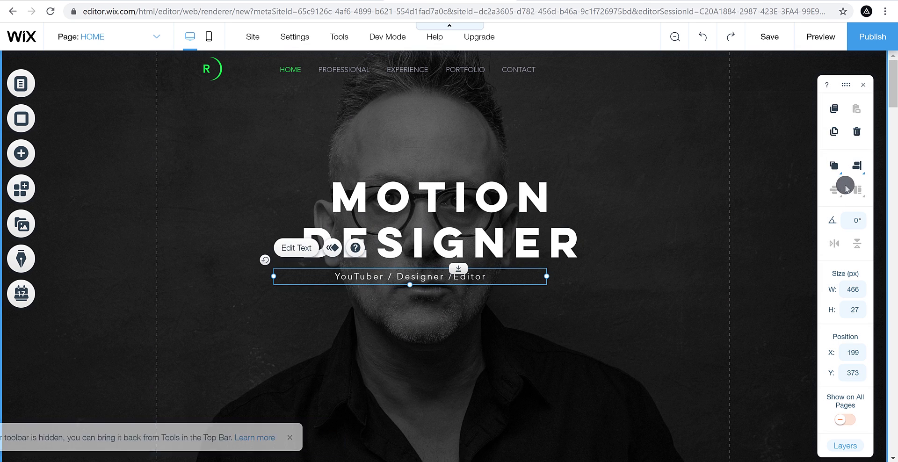
{"action": "left_click", "coordinate": [856, 166]}
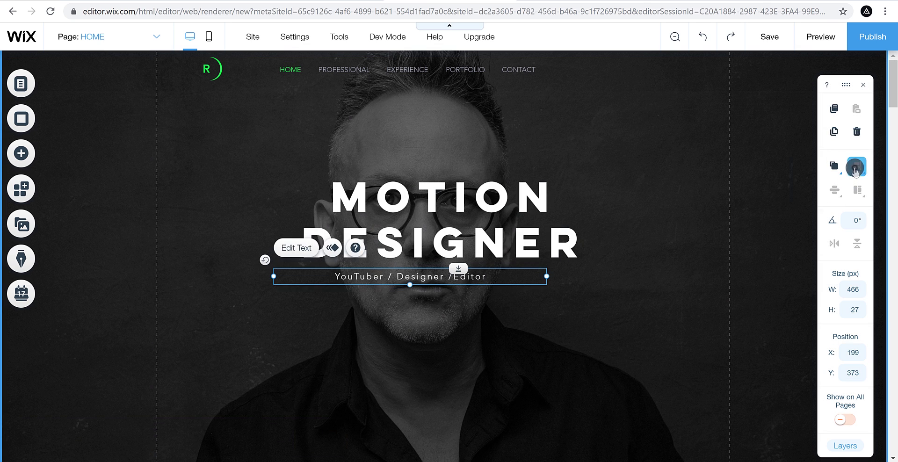
{"action": "left_click", "coordinate": [830, 178]}
{"action": "left_click", "coordinate": [677, 294]}
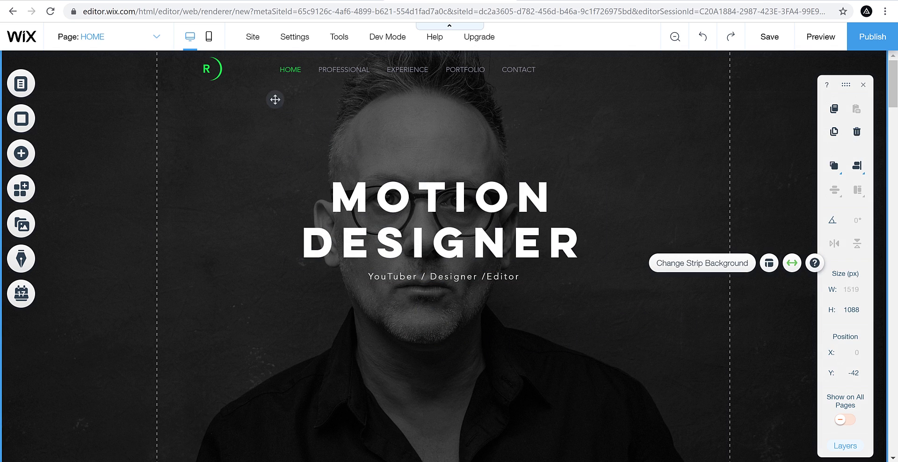
{"action": "left_click", "coordinate": [210, 70]}
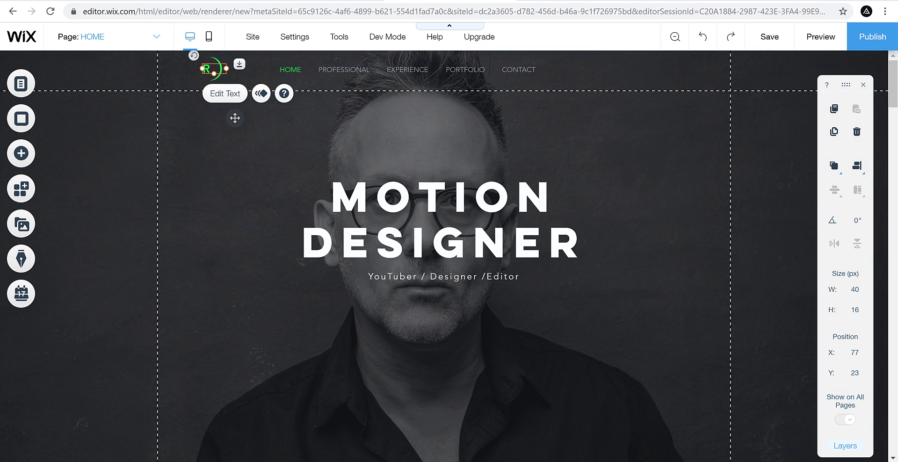
Step: Delete the R logo text and its container box from the header
{"action": "key", "text": "Delete"}
{"action": "left_click", "coordinate": [220, 73]}
{"action": "key", "text": "Delete"}
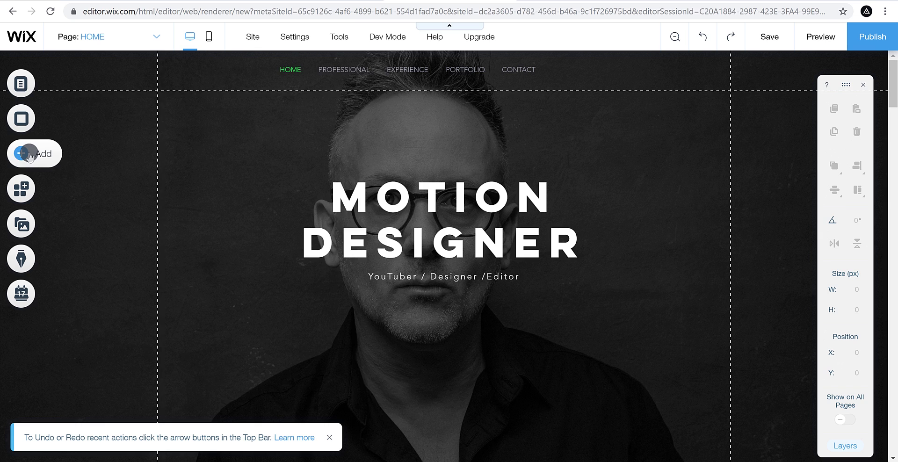
Step: Upload Logo.png, add it to the page, and shrink it into the header's top-left corner
{"action": "left_click", "coordinate": [29, 154]}
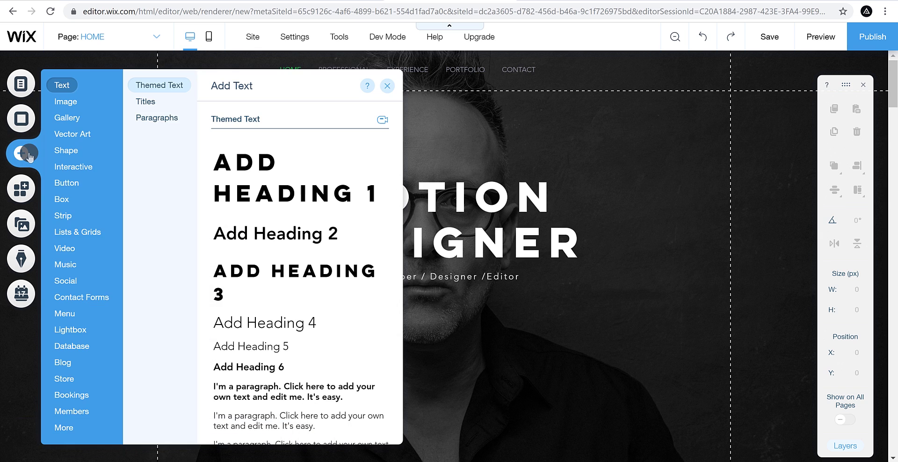
{"action": "left_click", "coordinate": [69, 107]}
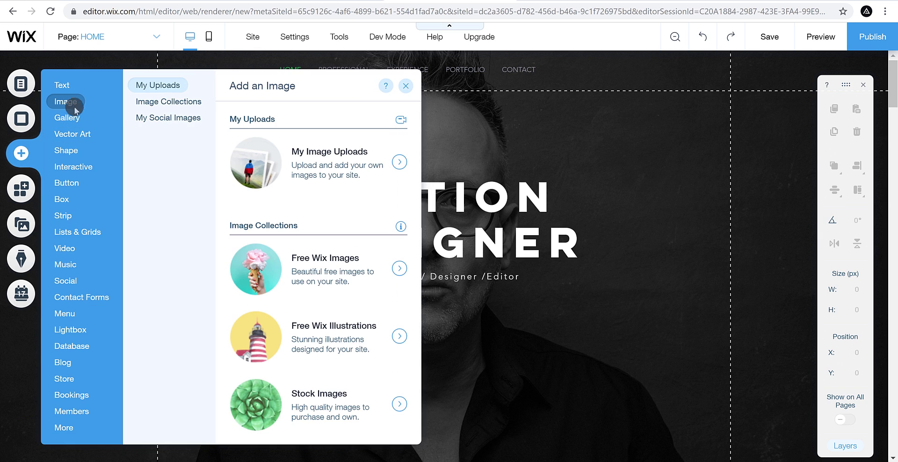
{"action": "left_click", "coordinate": [328, 169]}
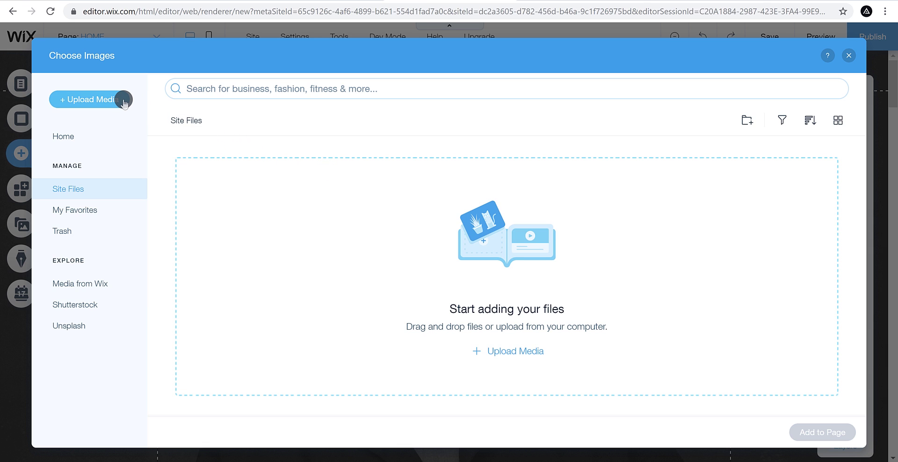
{"action": "left_click", "coordinate": [508, 353]}
{"action": "left_click", "coordinate": [507, 281]}
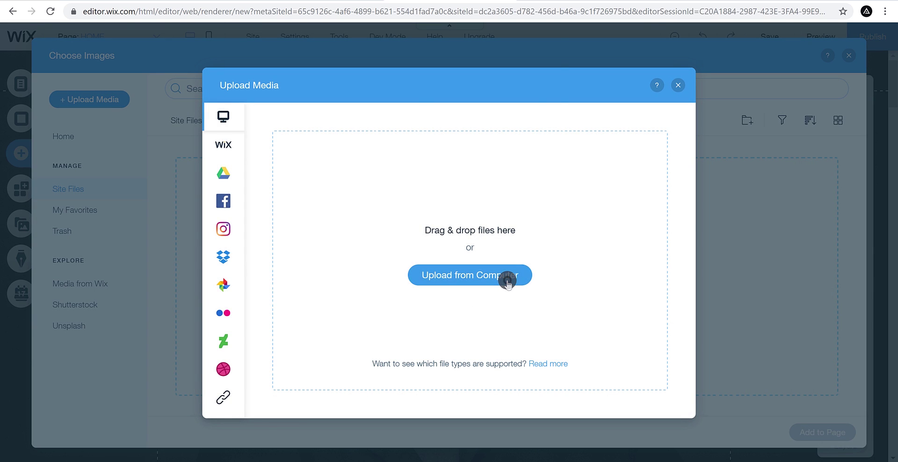
{"action": "left_click", "coordinate": [210, 95]}
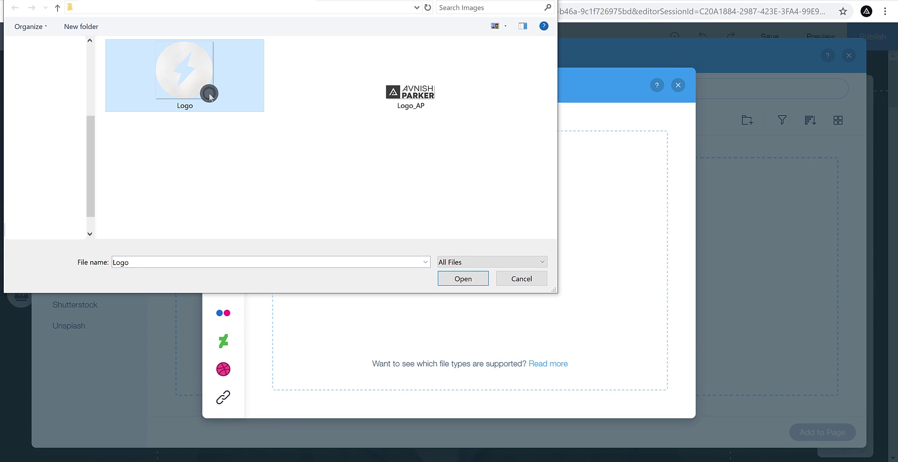
{"action": "left_click", "coordinate": [446, 276]}
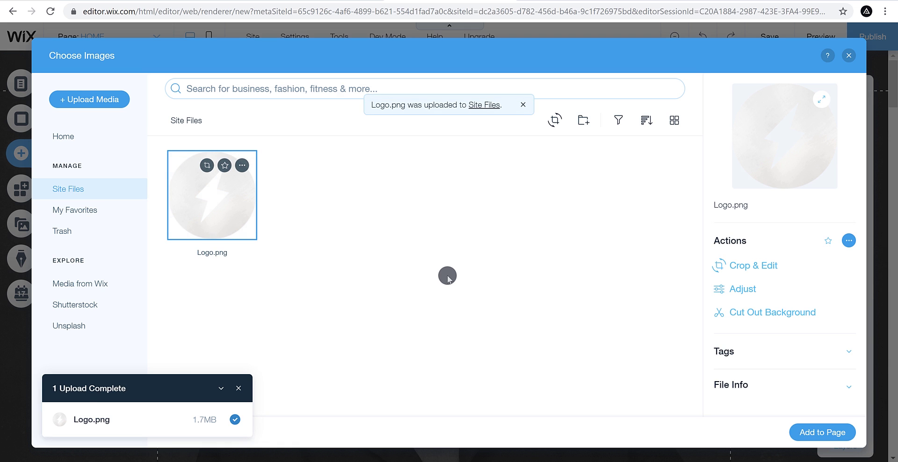
{"action": "left_click", "coordinate": [812, 430]}
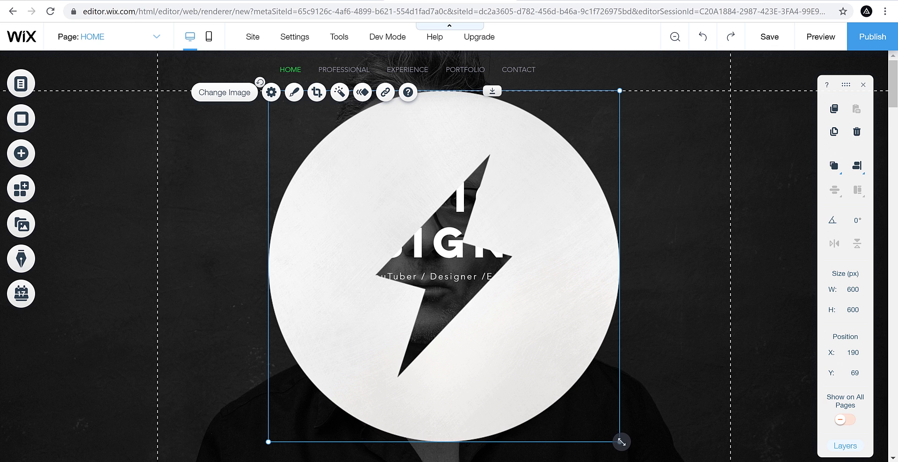
{"action": "left_click_drag", "start_coordinate": [620, 442], "coordinate": [190, 73]}
{"action": "left_click", "coordinate": [225, 150]}
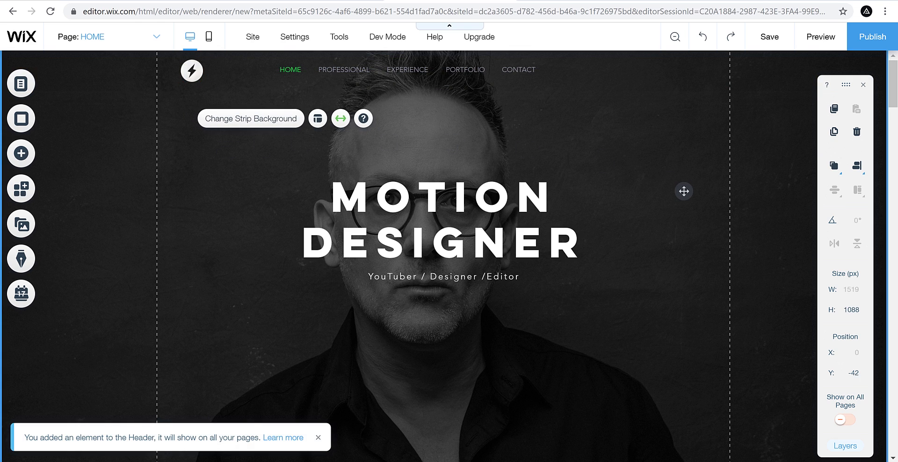
Step: Give the header's lightning logo a Bounce-In entrance from center, and preview it
{"action": "left_click", "coordinate": [199, 69]}
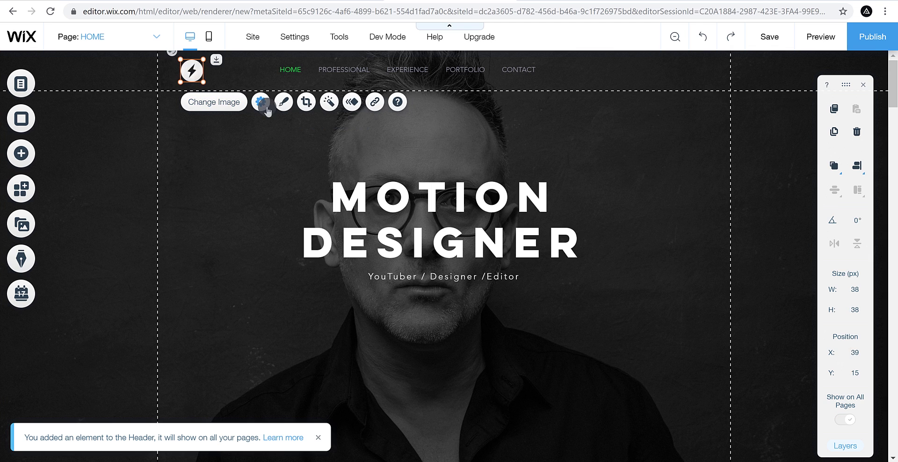
{"action": "left_click", "coordinate": [353, 102]}
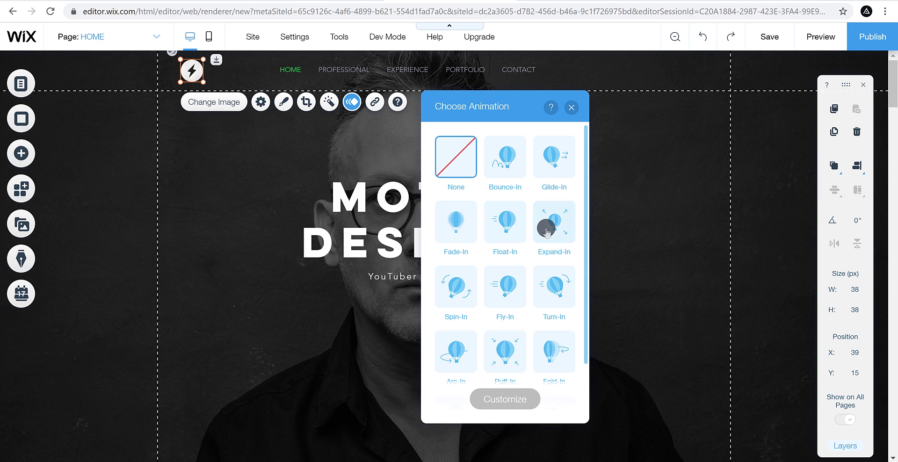
{"action": "left_click", "coordinate": [509, 169]}
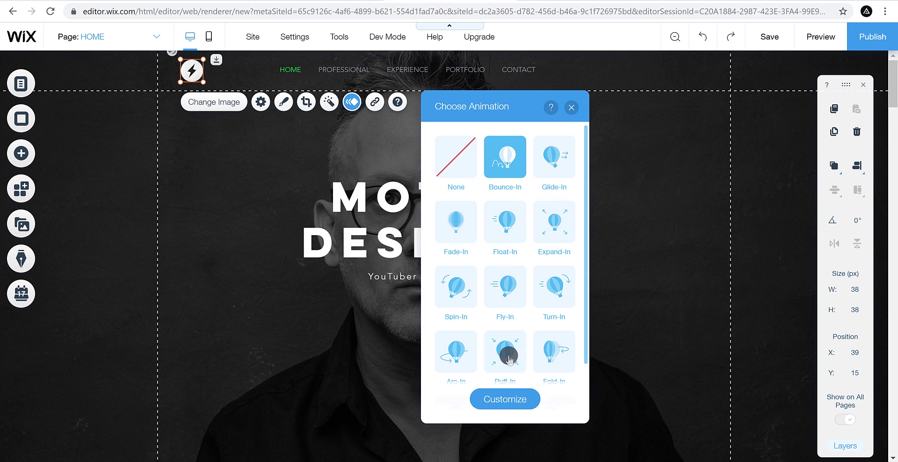
{"action": "left_click", "coordinate": [507, 398]}
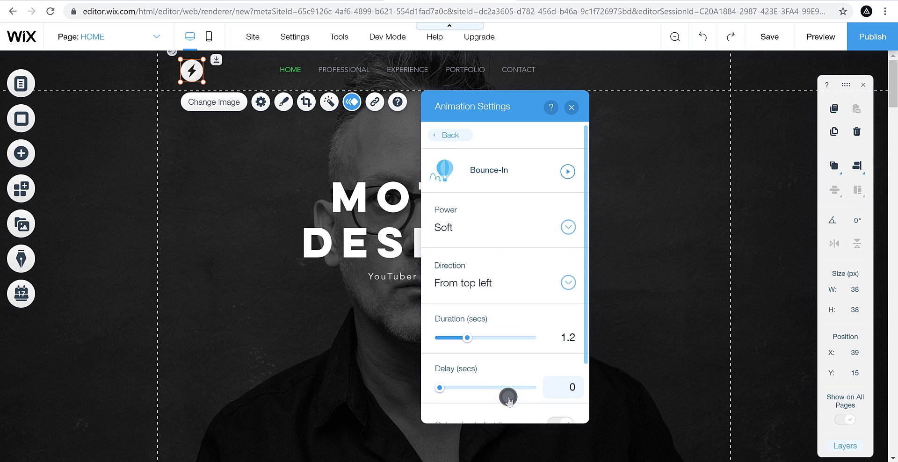
{"action": "left_click", "coordinate": [521, 284]}
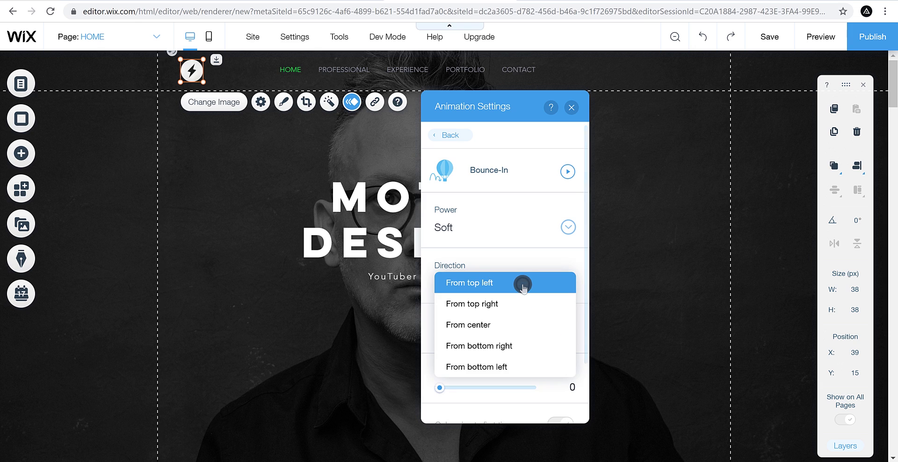
{"action": "left_click", "coordinate": [503, 323]}
{"action": "left_click", "coordinate": [565, 173]}
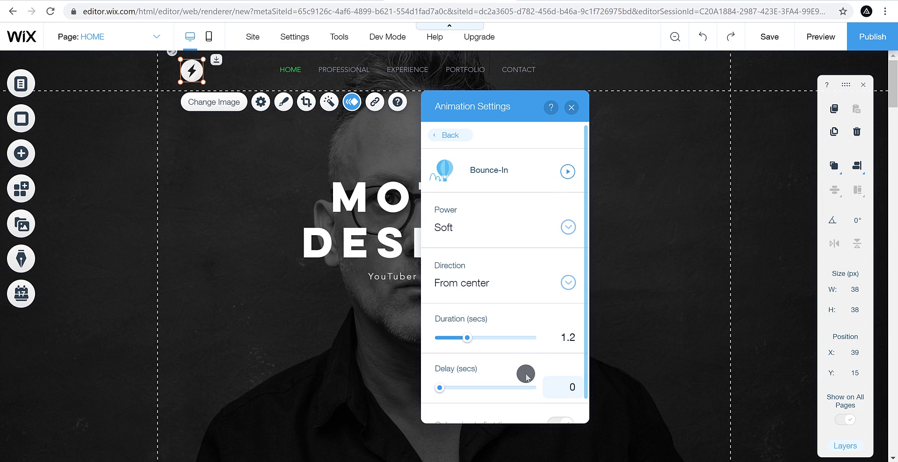
{"action": "scroll", "coordinate": [526, 377], "scroll_direction": "down", "scroll_amount": 1}
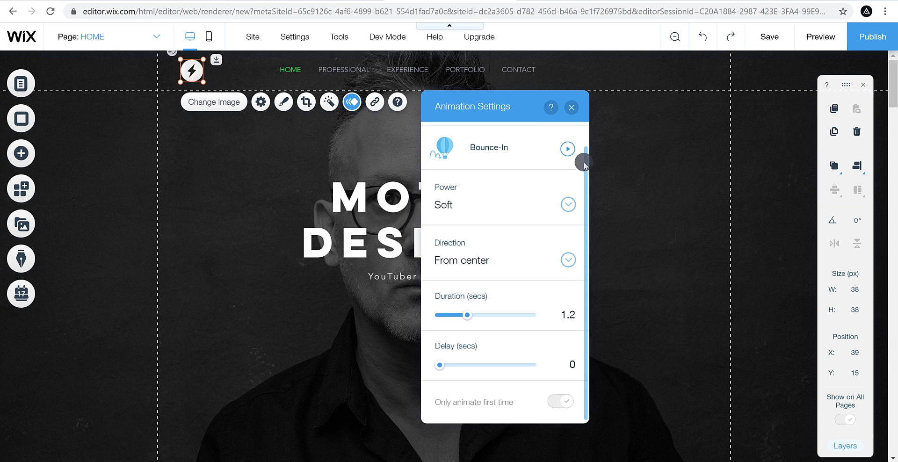
{"action": "left_click", "coordinate": [571, 108]}
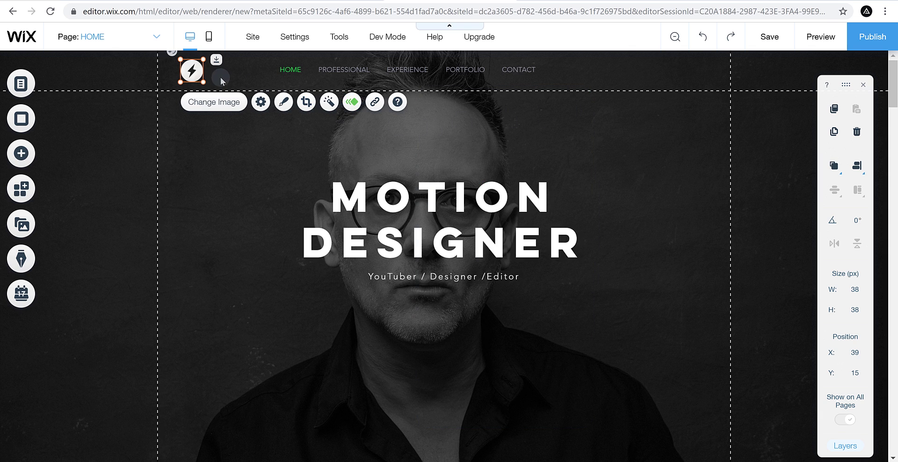
Step: Link the header logo to the HOME page, opening in the current window
{"action": "left_click", "coordinate": [374, 101]}
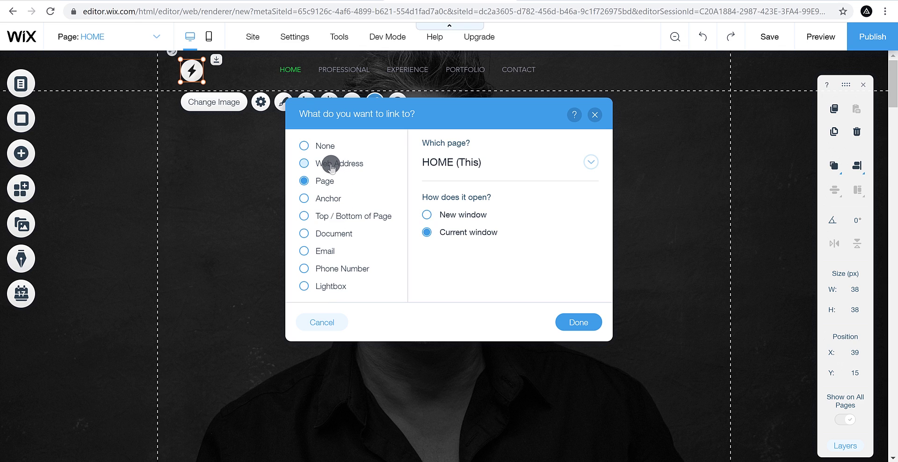
{"action": "left_click", "coordinate": [549, 164]}
{"action": "left_click", "coordinate": [517, 191]}
{"action": "left_click", "coordinate": [580, 321]}
{"action": "left_click", "coordinate": [647, 263]}
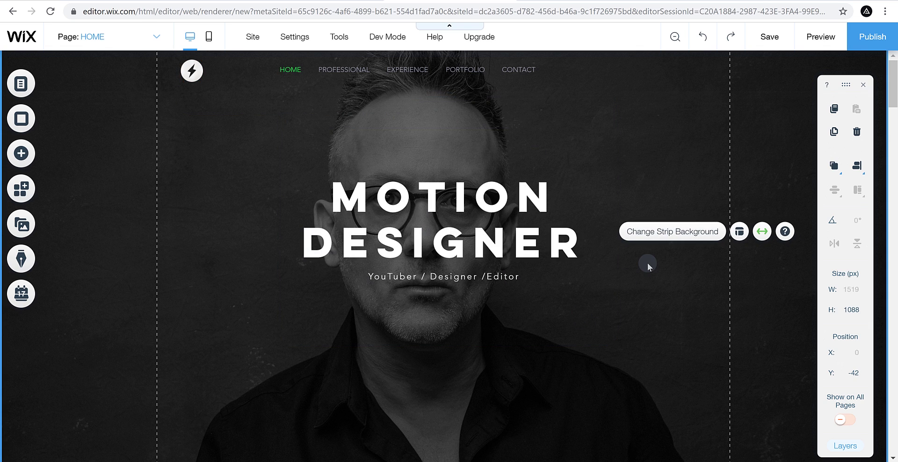
{"action": "left_click", "coordinate": [459, 67]}
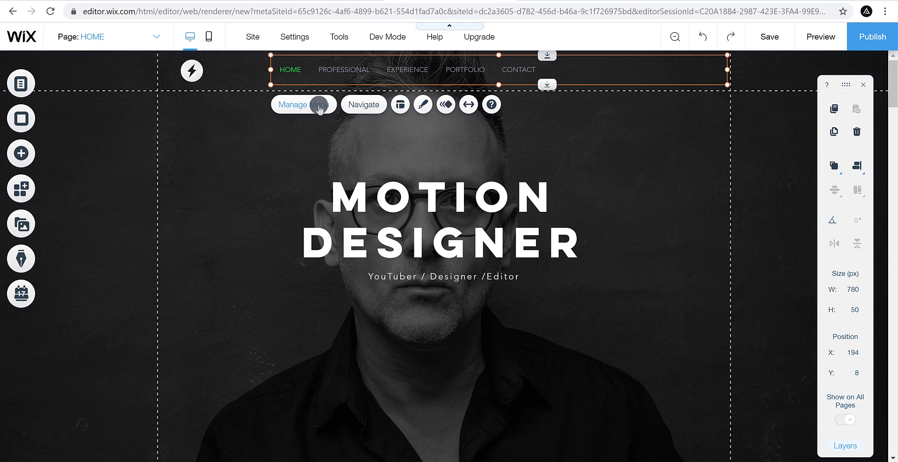
{"action": "left_click", "coordinate": [399, 105]}
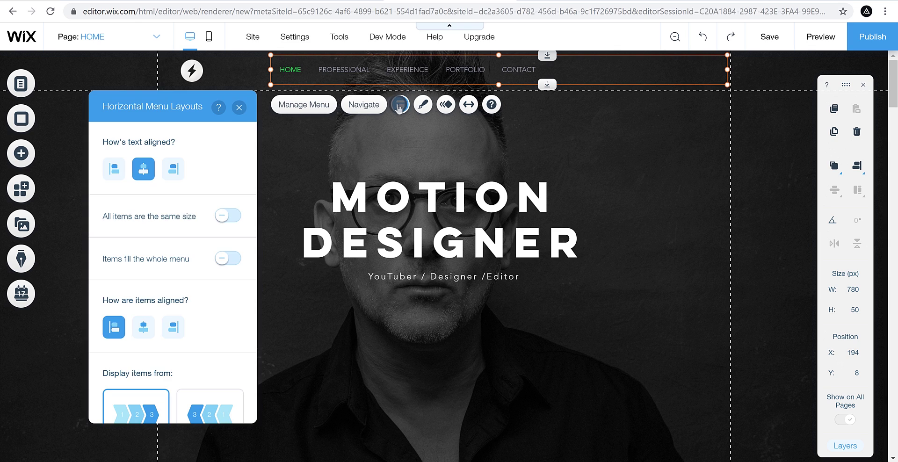
{"action": "left_click", "coordinate": [181, 223]}
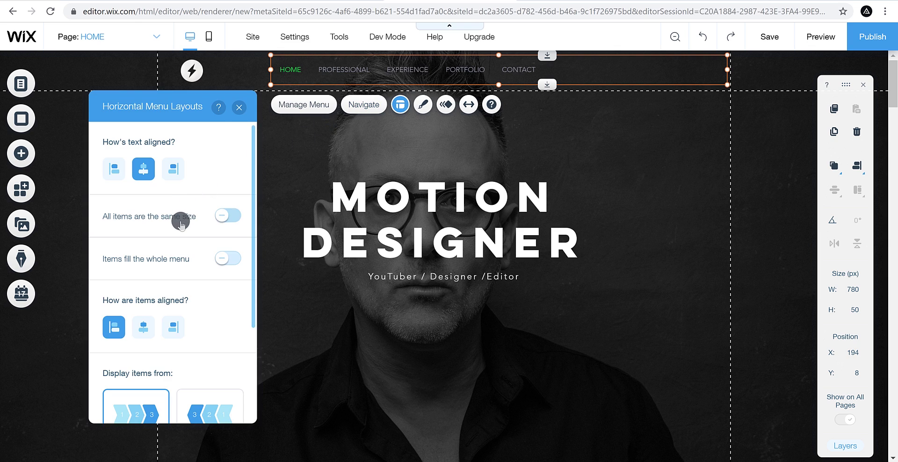
{"action": "left_click", "coordinate": [229, 216]}
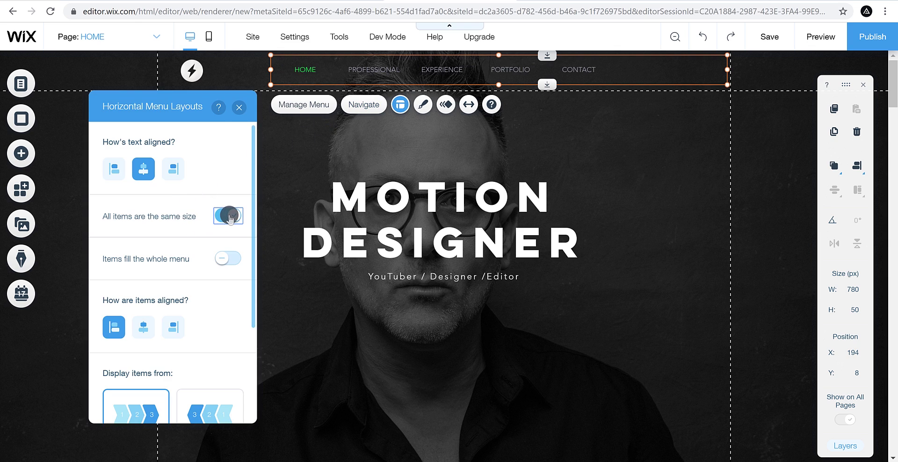
{"action": "left_click", "coordinate": [229, 217]}
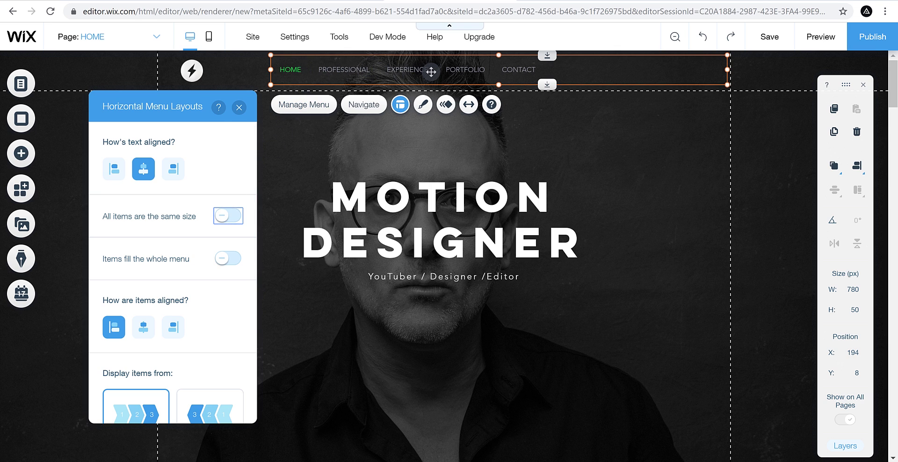
{"action": "scroll", "coordinate": [206, 266], "scroll_direction": "down", "scroll_amount": 3}
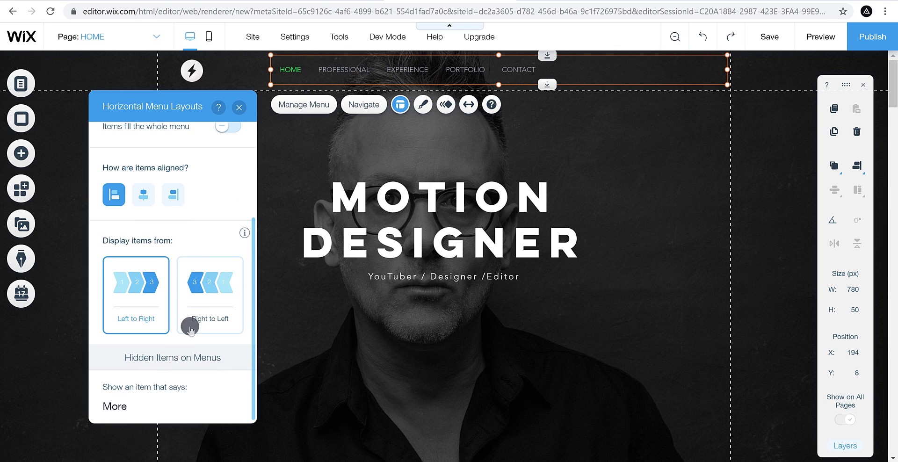
{"action": "scroll", "coordinate": [214, 216], "scroll_direction": "up", "scroll_amount": 3}
{"action": "left_click", "coordinate": [240, 109]}
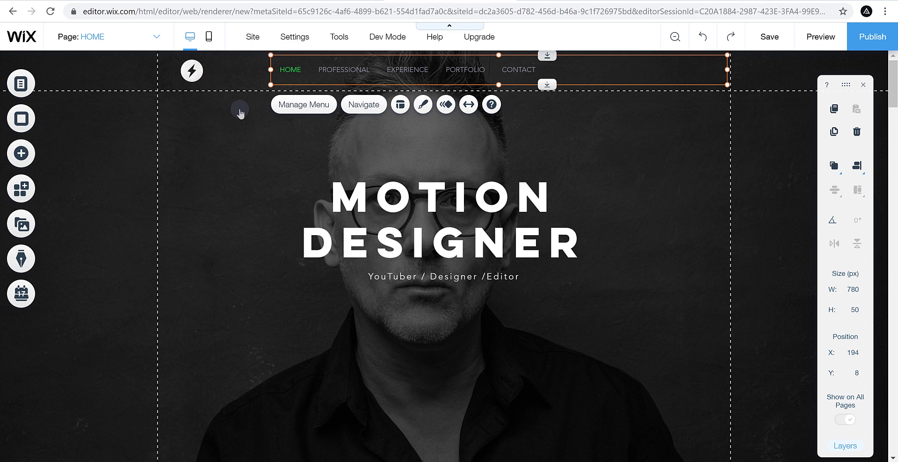
{"action": "left_click", "coordinate": [421, 107]}
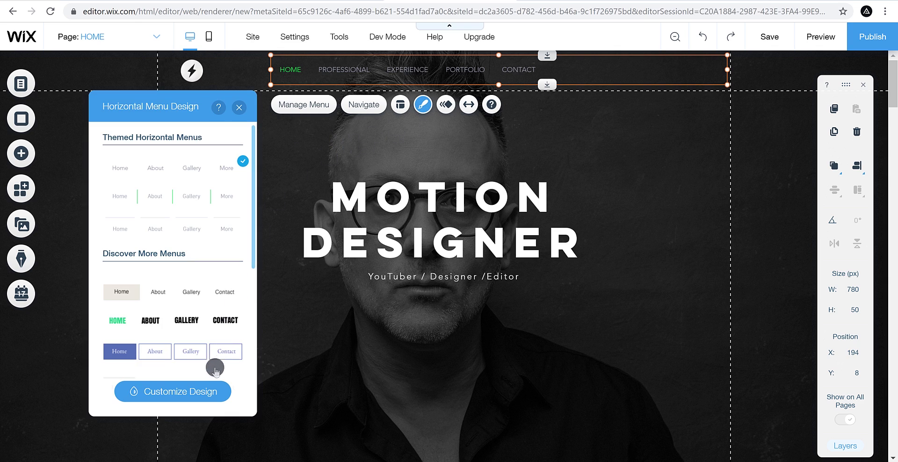
{"action": "left_click", "coordinate": [207, 390]}
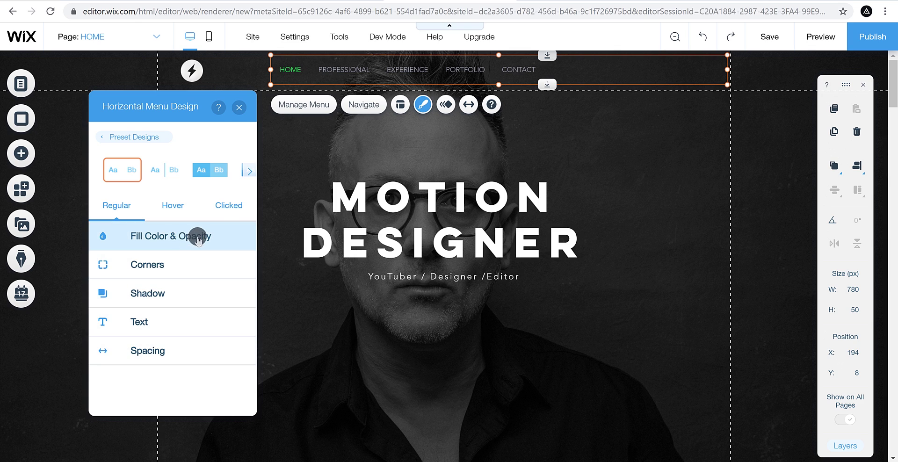
{"action": "left_click", "coordinate": [234, 207]}
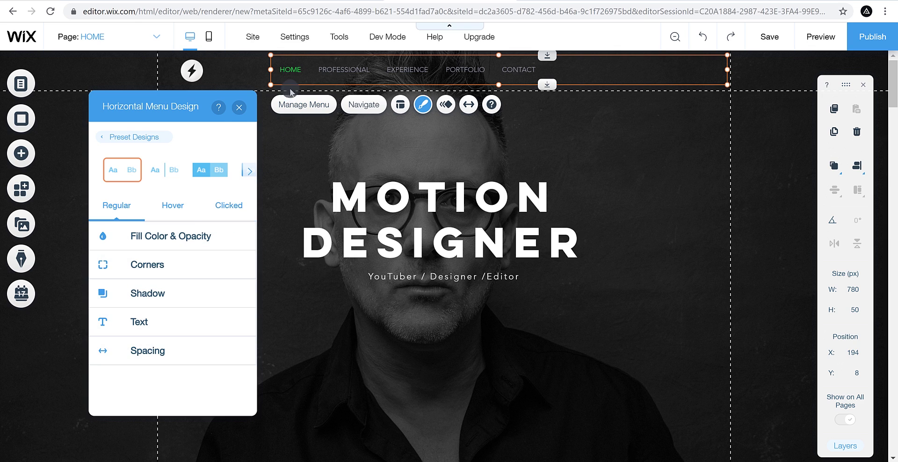
{"action": "left_click", "coordinate": [234, 206]}
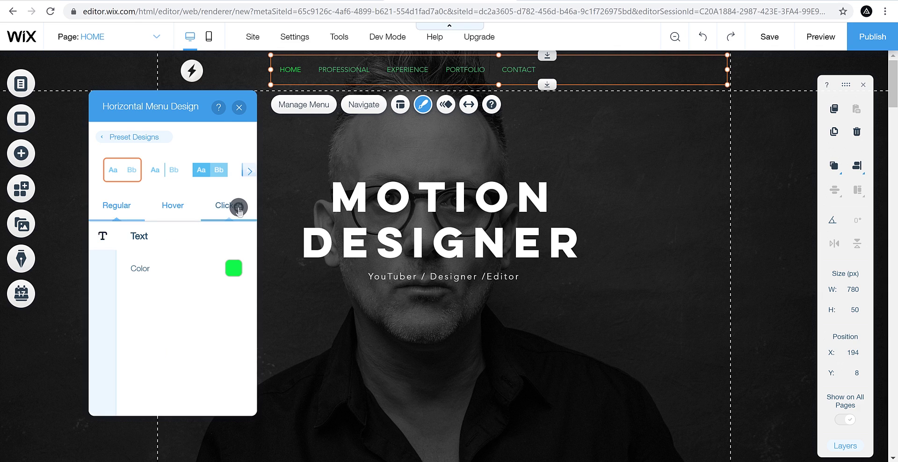
{"action": "left_click", "coordinate": [234, 264]}
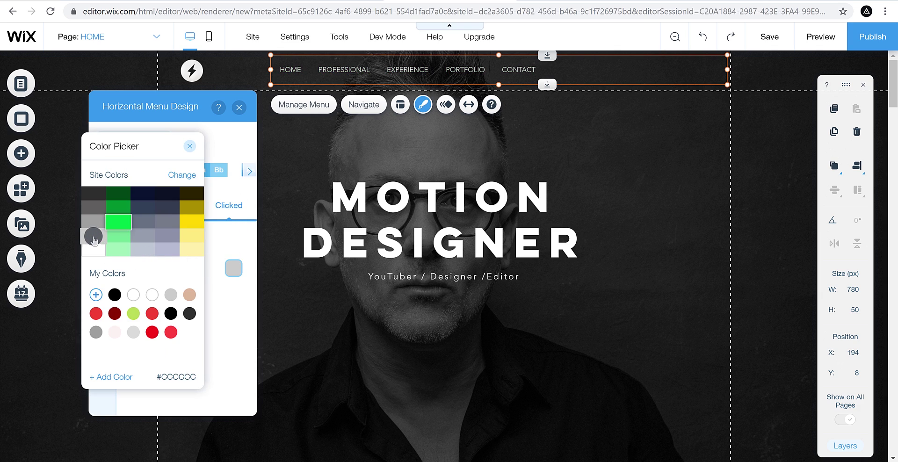
{"action": "left_click", "coordinate": [92, 207]}
{"action": "left_click", "coordinate": [188, 147]}
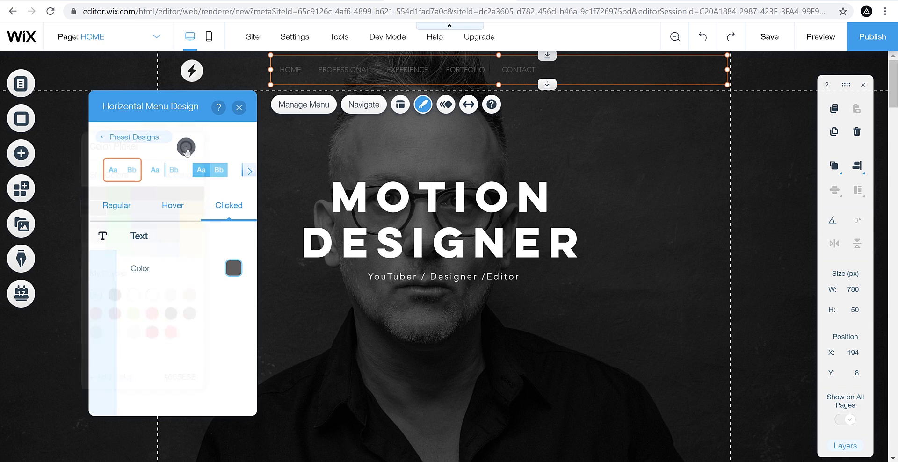
{"action": "left_click", "coordinate": [173, 205]}
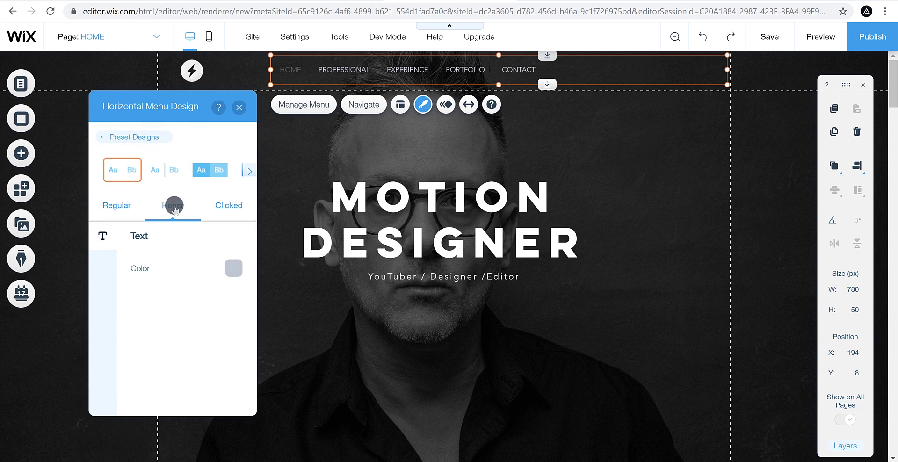
{"action": "left_click", "coordinate": [129, 208]}
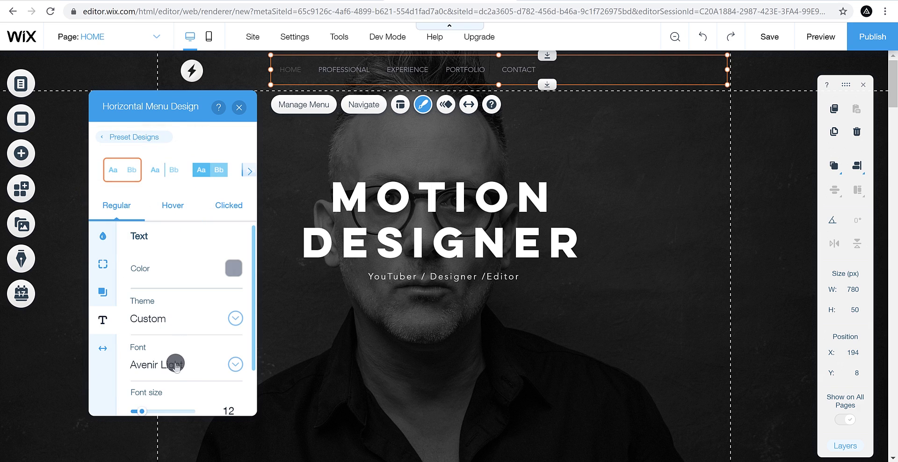
{"action": "left_click", "coordinate": [234, 364]}
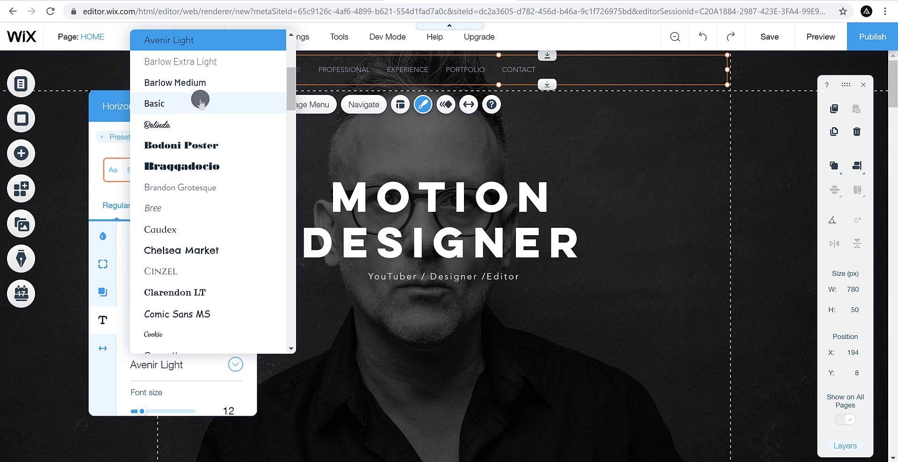
{"action": "left_click", "coordinate": [199, 84]}
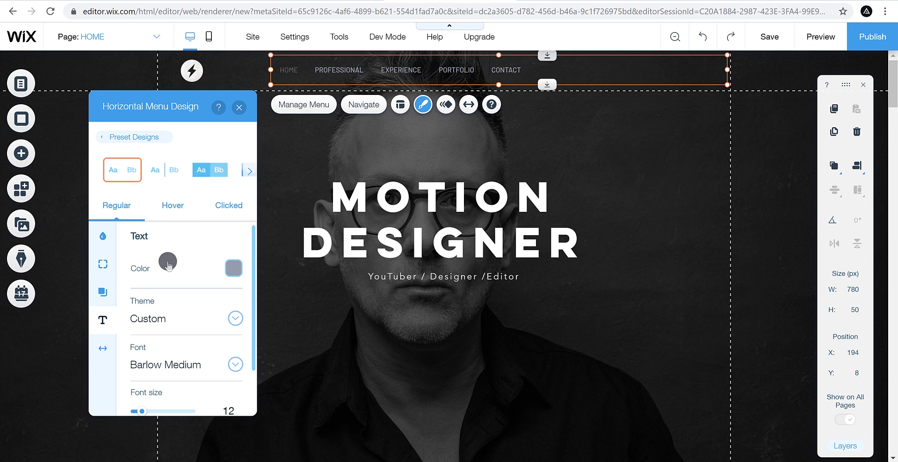
{"action": "left_click", "coordinate": [240, 109]}
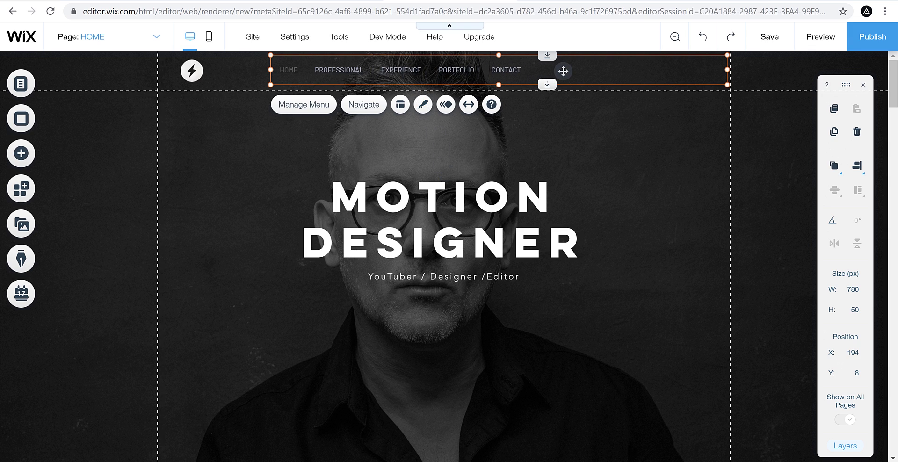
Step: Create a new page named BLOG through Manage Pages
{"action": "left_click", "coordinate": [158, 38]}
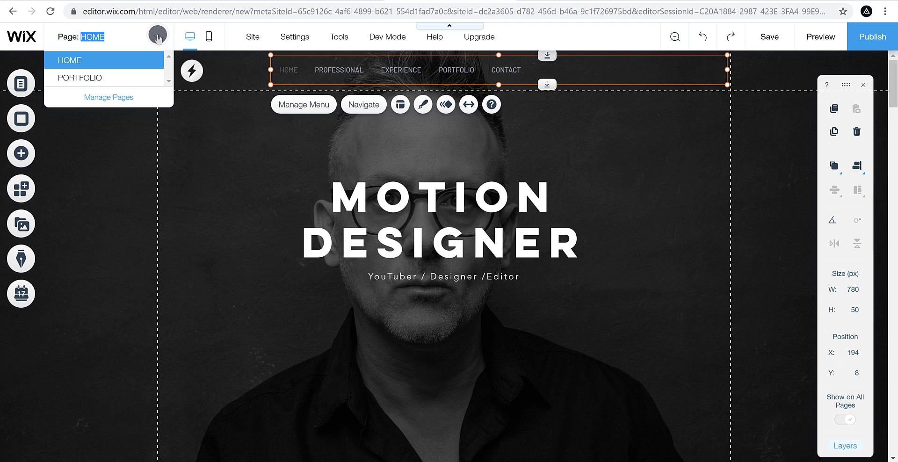
{"action": "left_click", "coordinate": [132, 97]}
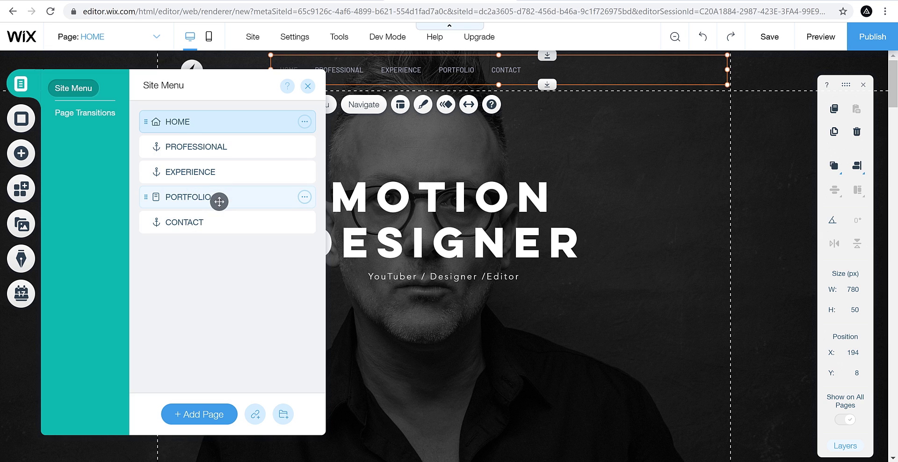
{"action": "left_click", "coordinate": [220, 414]}
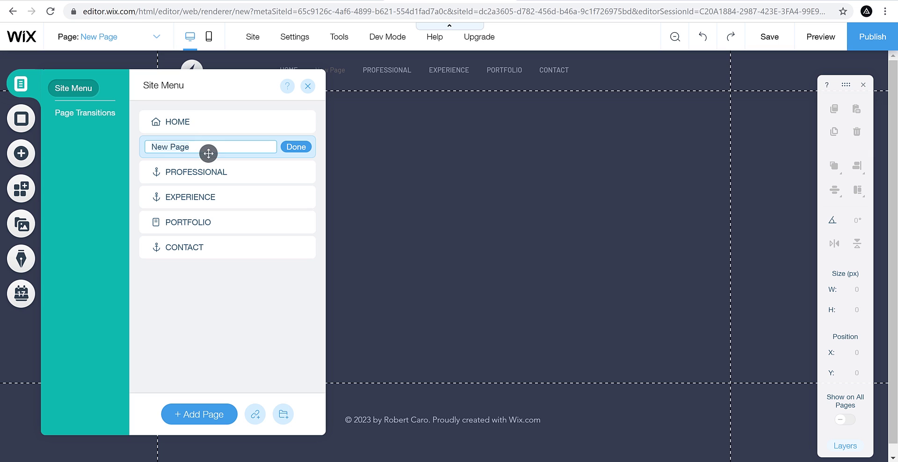
{"action": "type", "text": "BLOG"}
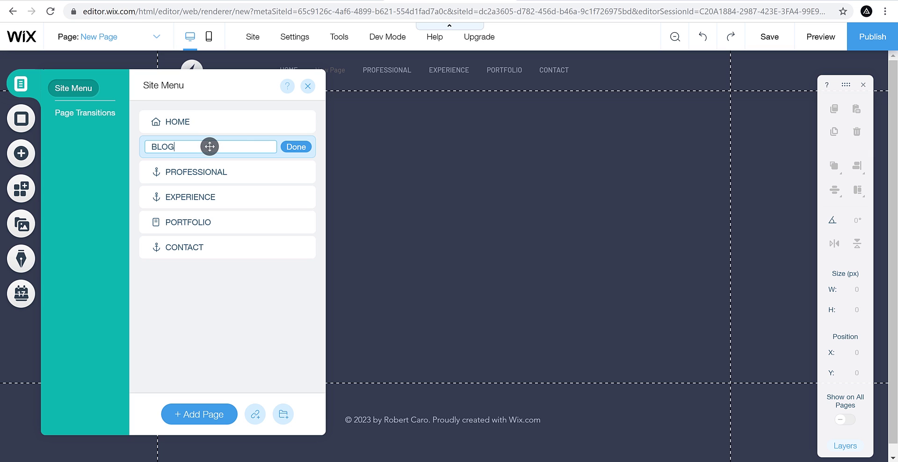
{"action": "left_click", "coordinate": [283, 147]}
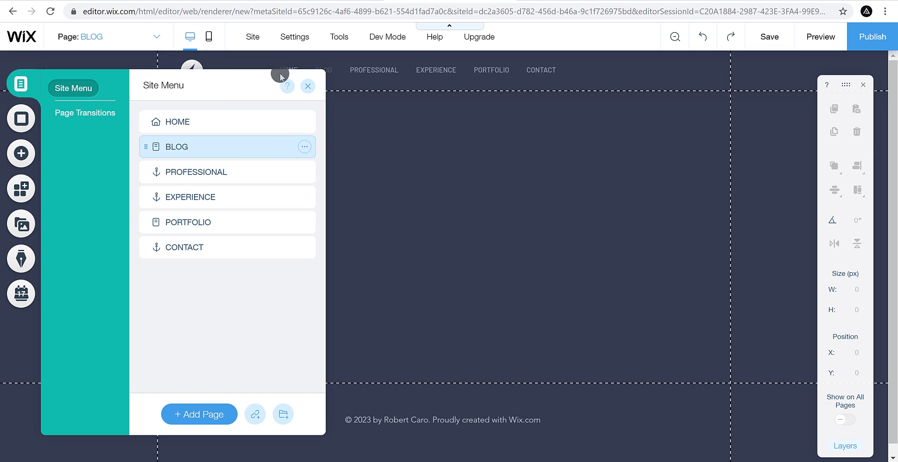
{"action": "left_click", "coordinate": [304, 85]}
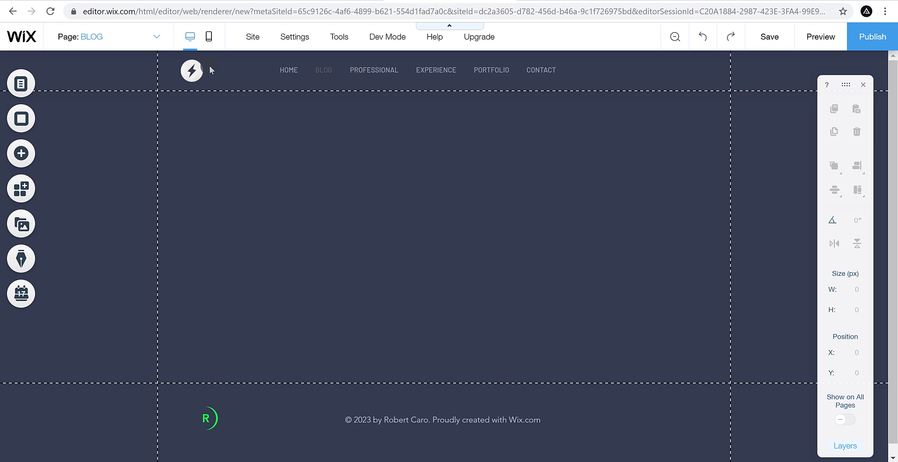
{"action": "left_click", "coordinate": [159, 40]}
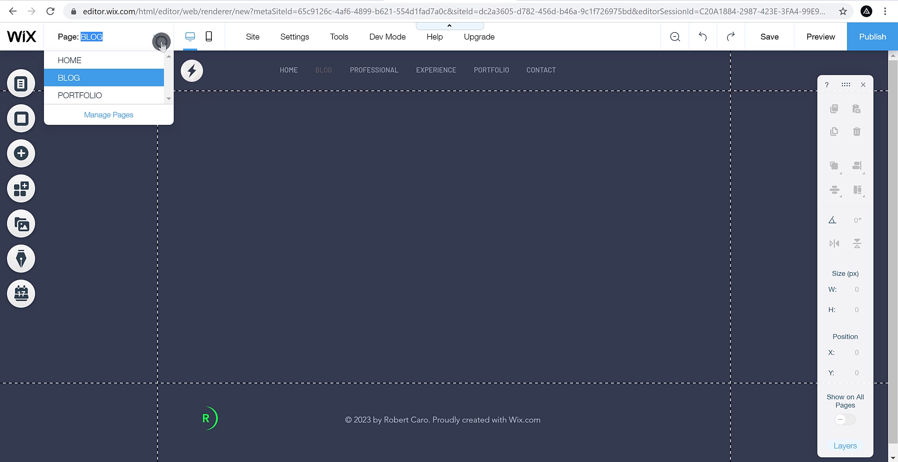
Step: Drag the BLOG page below CONTACT in Manage Pages so it comes last
{"action": "left_click", "coordinate": [131, 114]}
{"action": "left_click_drag", "start_coordinate": [162, 148], "coordinate": [185, 257]}
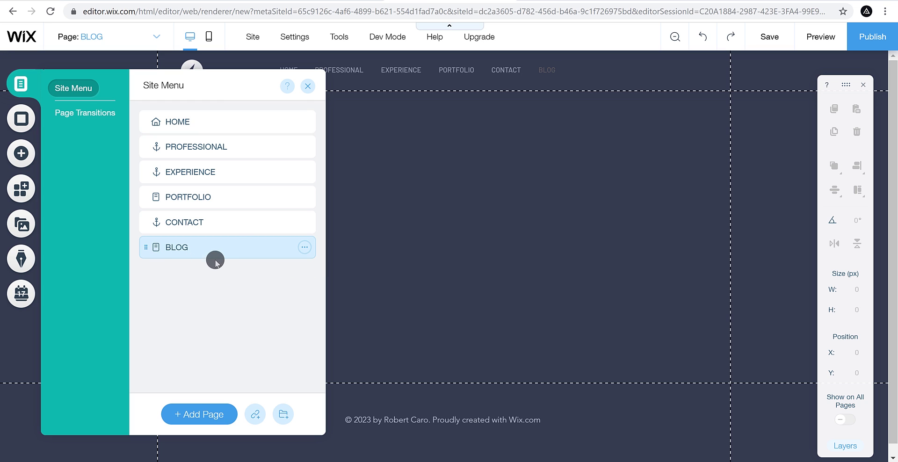
{"action": "left_click", "coordinate": [307, 86]}
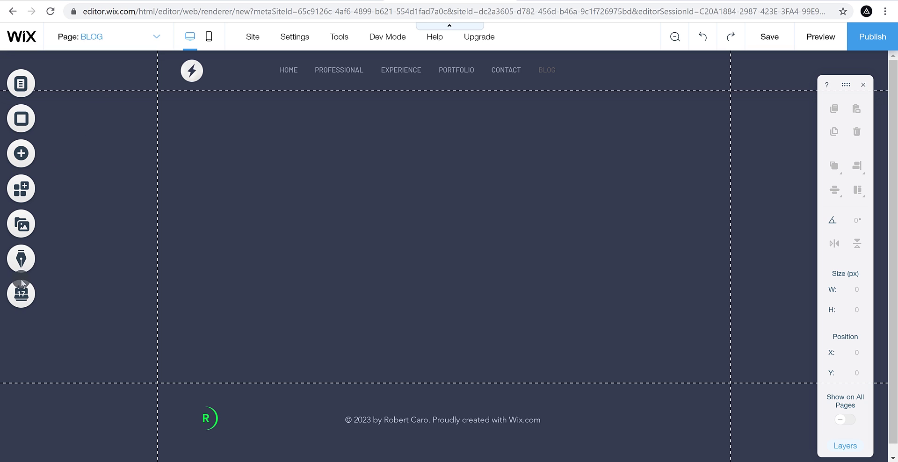
Step: Add the plain Wix Blog app to the site from the Add panel's Blog options
{"action": "left_click", "coordinate": [14, 157]}
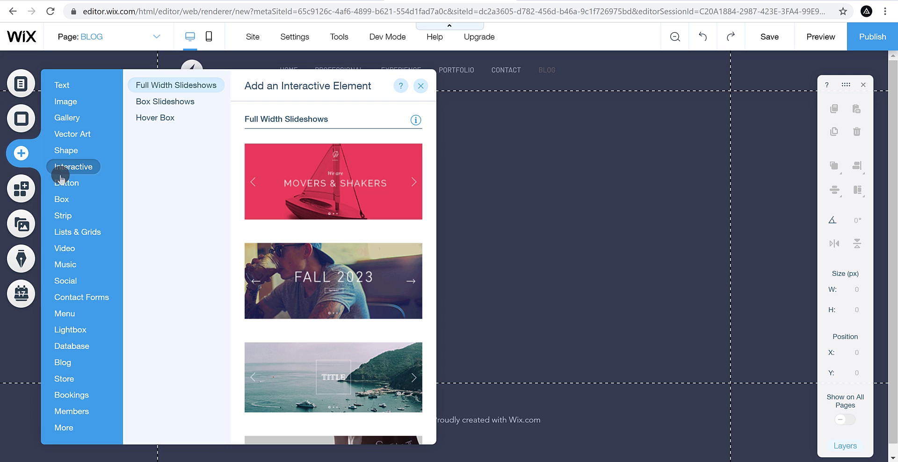
{"action": "left_click", "coordinate": [76, 363]}
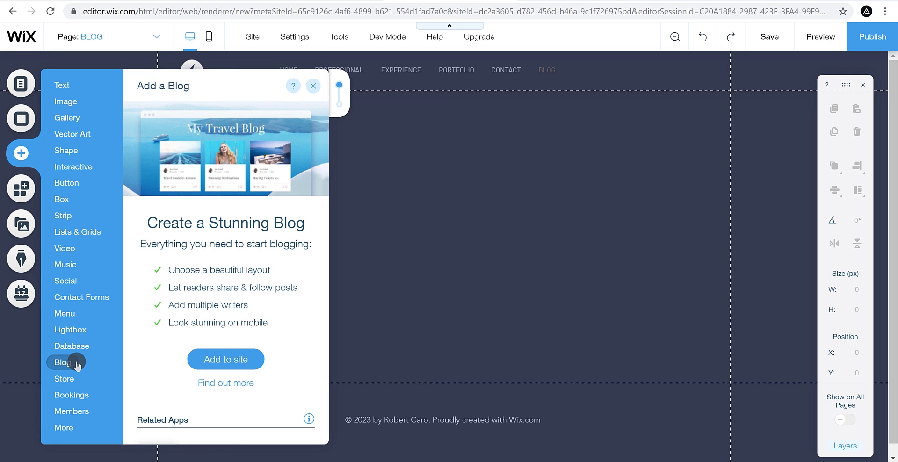
{"action": "left_click", "coordinate": [242, 349]}
{"action": "scroll", "coordinate": [154, 363], "scroll_direction": "down", "scroll_amount": 6}
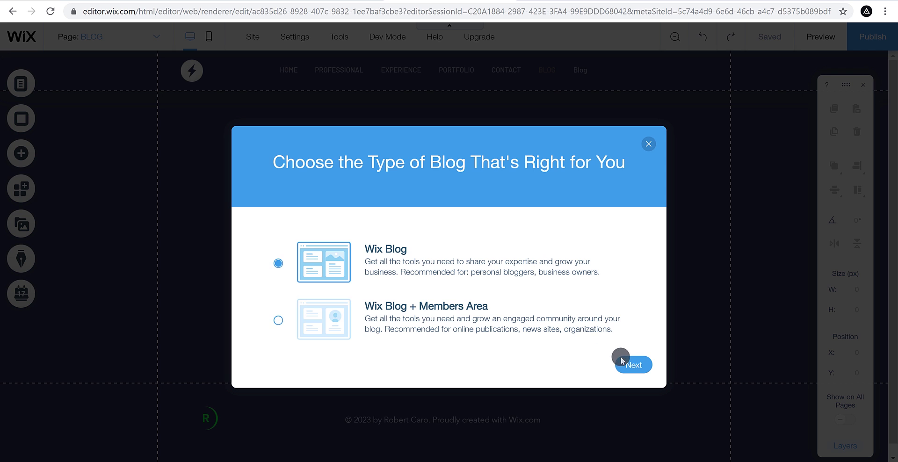
{"action": "left_click", "coordinate": [631, 365]}
{"action": "left_click", "coordinate": [551, 357]}
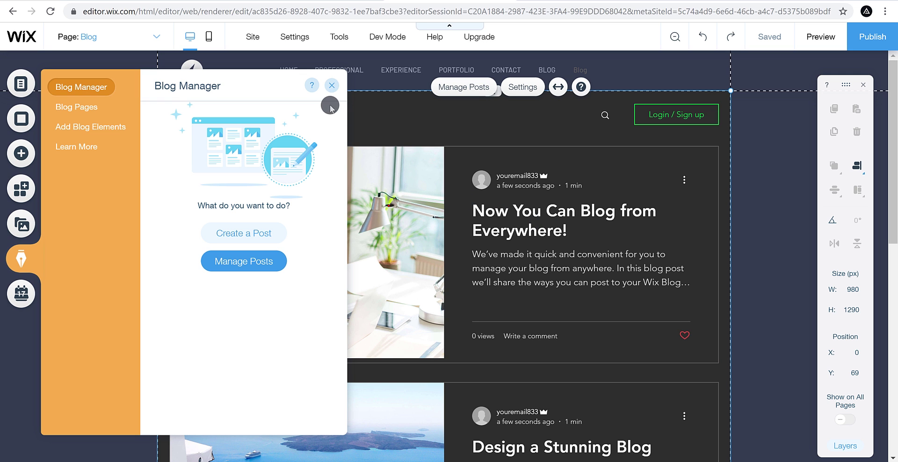
Step: Close the Blog Manager and open the blog feed's settings
{"action": "left_click", "coordinate": [331, 85]}
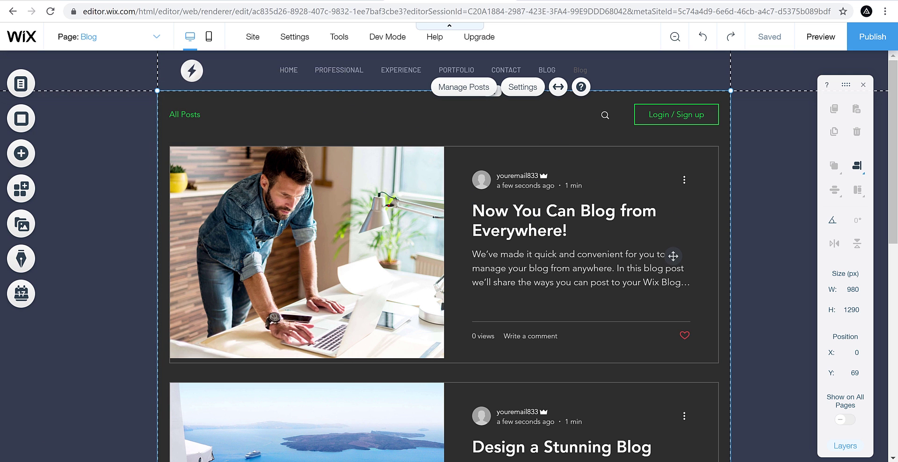
{"action": "scroll", "coordinate": [673, 255], "scroll_direction": "down", "scroll_amount": 10}
{"action": "scroll", "coordinate": [667, 253], "scroll_direction": "up", "scroll_amount": 10}
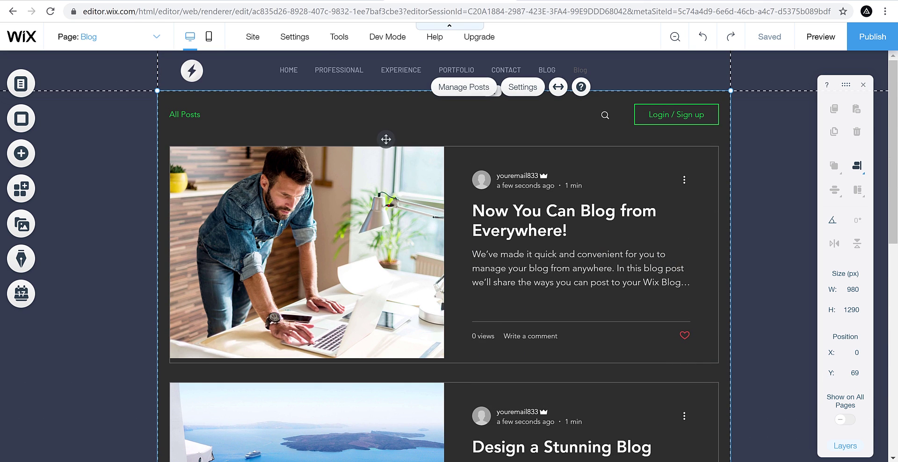
{"action": "left_click", "coordinate": [367, 105]}
{"action": "left_click", "coordinate": [435, 88]}
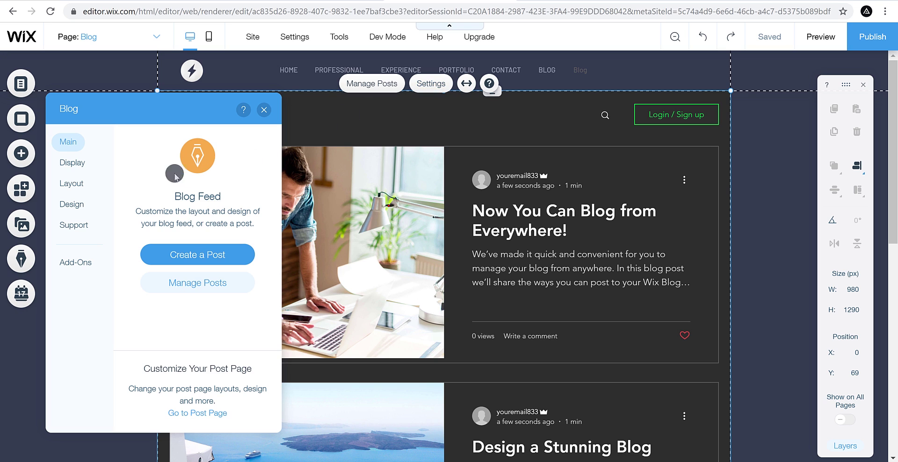
{"action": "left_click", "coordinate": [81, 163]}
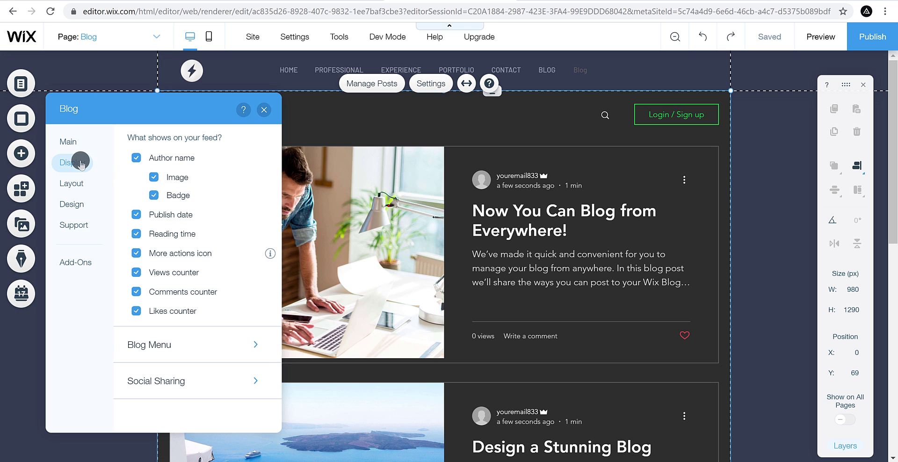
Step: Try the Tiled, Magazine, Postcard and Full Post layouts, then set One Column
{"action": "left_click", "coordinate": [78, 185]}
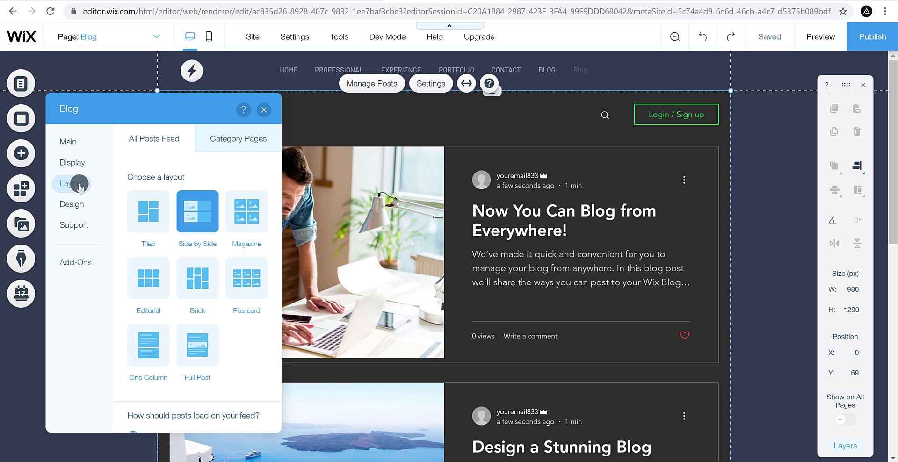
{"action": "left_click", "coordinate": [147, 211]}
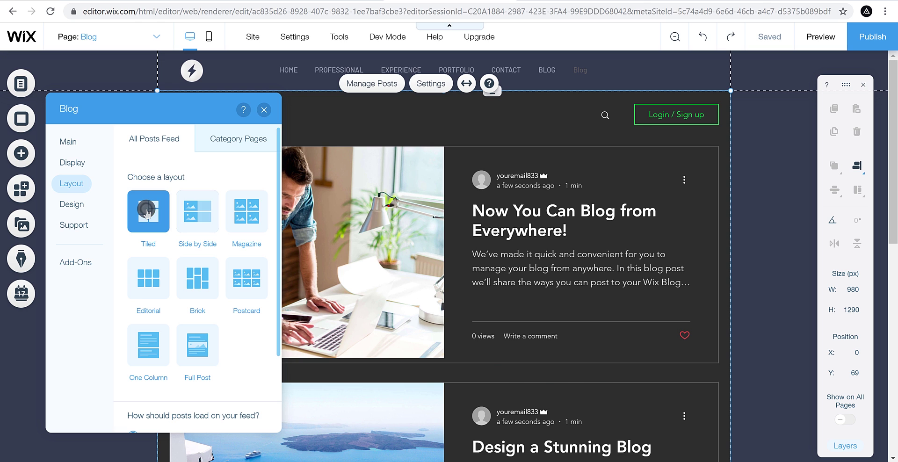
{"action": "left_click", "coordinate": [247, 214]}
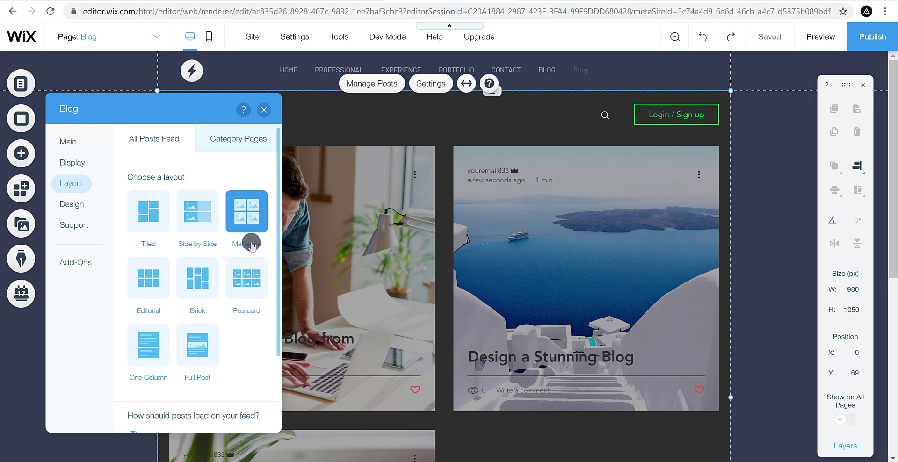
{"action": "left_click", "coordinate": [243, 275]}
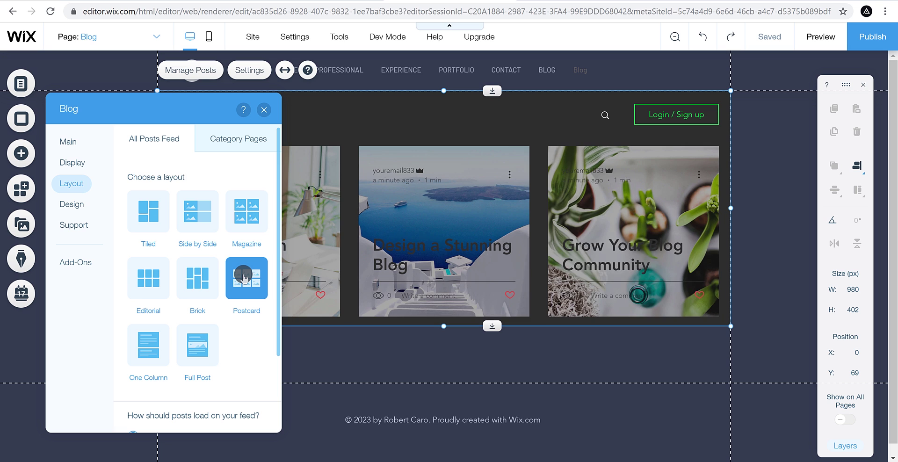
{"action": "left_click", "coordinate": [196, 348]}
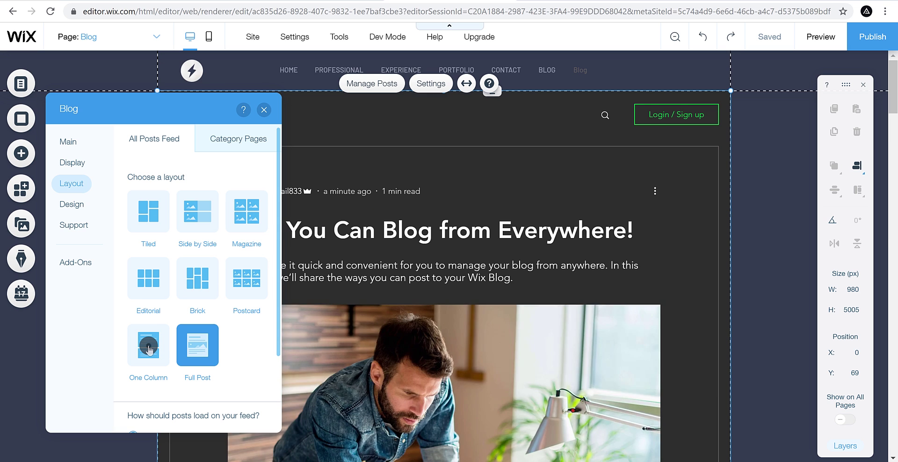
{"action": "left_click", "coordinate": [149, 349]}
{"action": "left_click", "coordinate": [263, 111]}
{"action": "scroll", "coordinate": [426, 249], "scroll_direction": "down", "scroll_amount": 5}
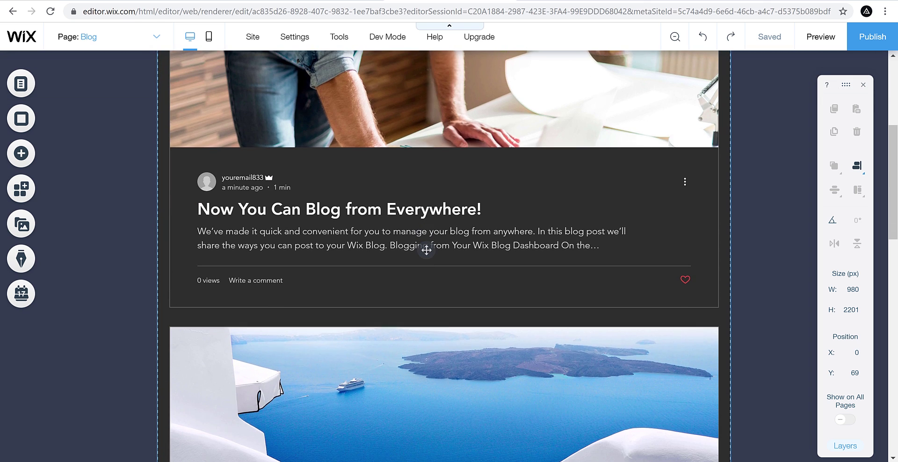
{"action": "scroll", "coordinate": [426, 250], "scroll_direction": "up", "scroll_amount": 5}
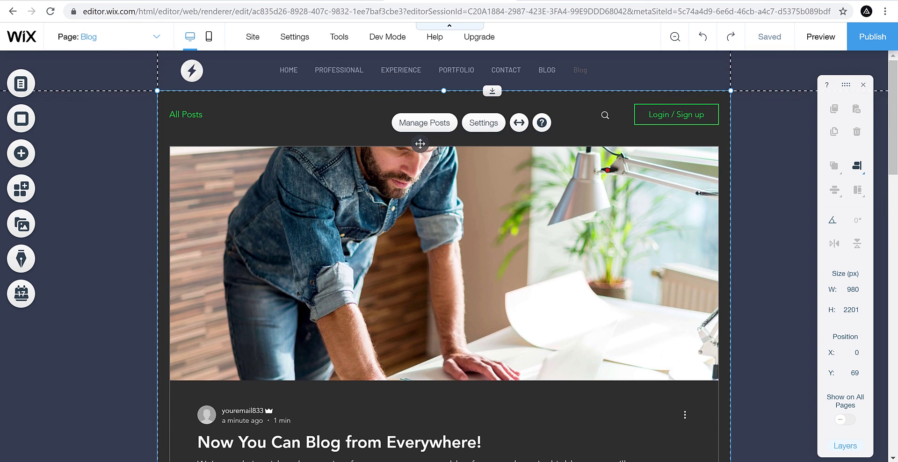
Step: In the blog's Design settings, make the blog menu hover font colour grey
{"action": "left_click", "coordinate": [487, 124]}
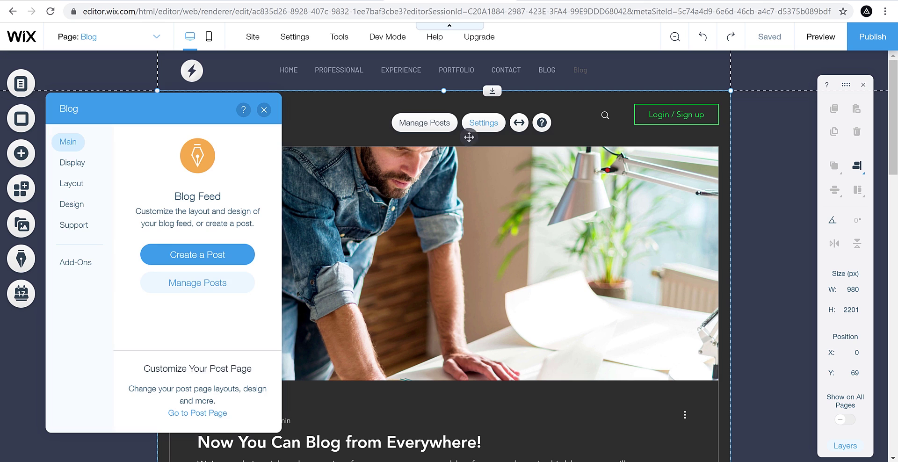
{"action": "left_click", "coordinate": [80, 205]}
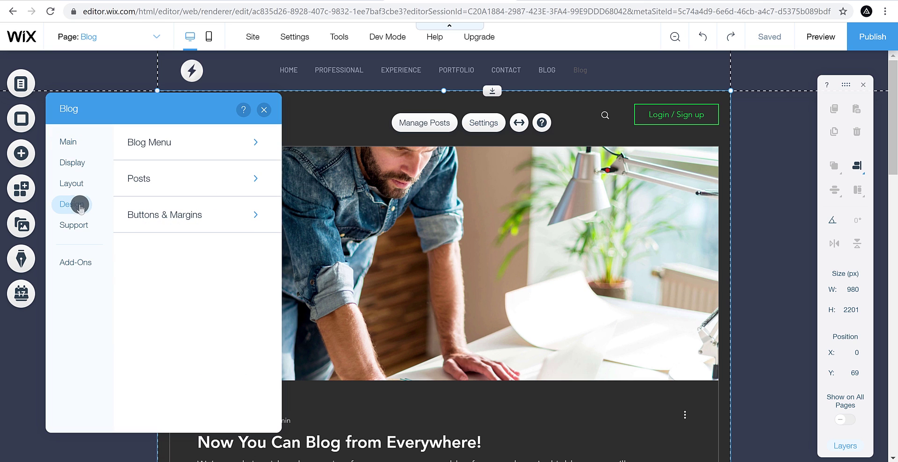
{"action": "left_click", "coordinate": [174, 142]}
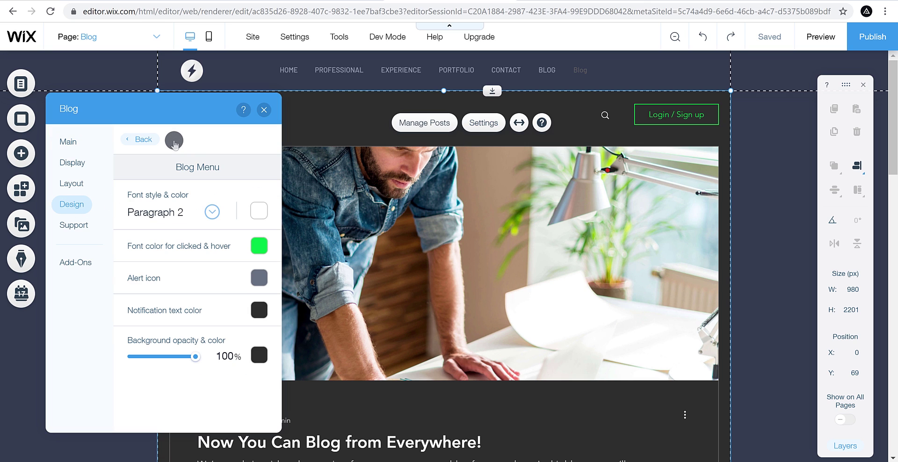
{"action": "left_click_drag", "start_coordinate": [232, 113], "coordinate": [459, 182]}
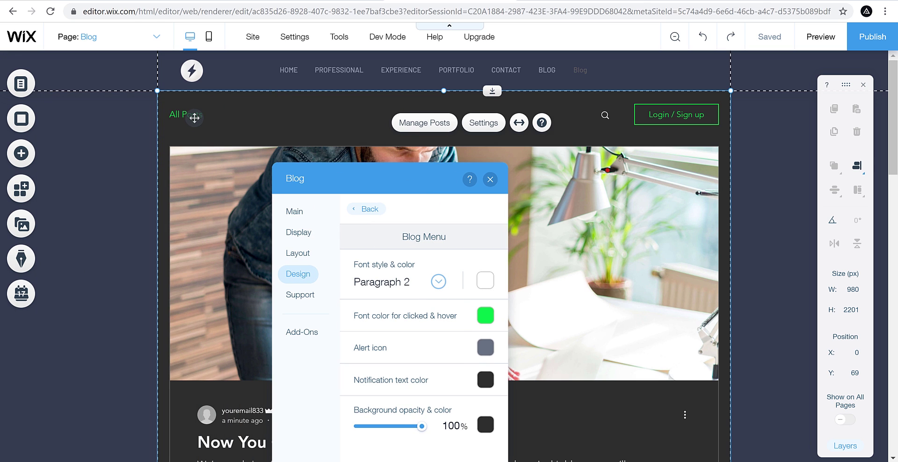
{"action": "left_click", "coordinate": [486, 316]}
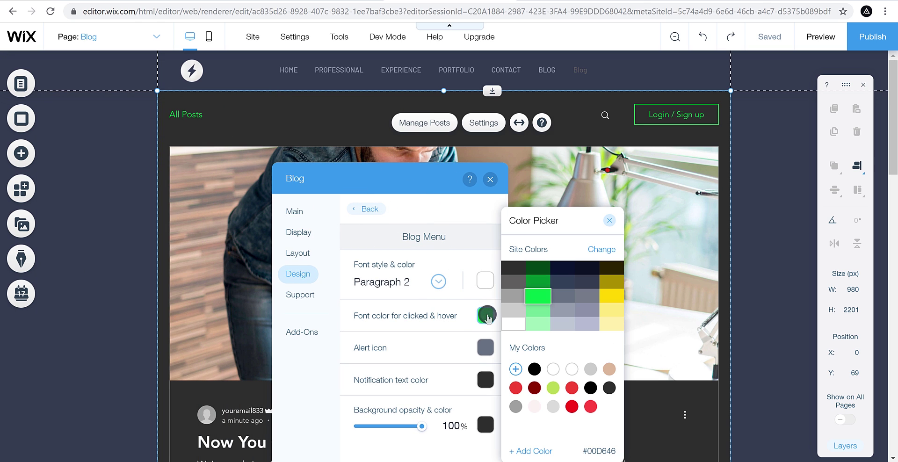
{"action": "left_click", "coordinate": [513, 297]}
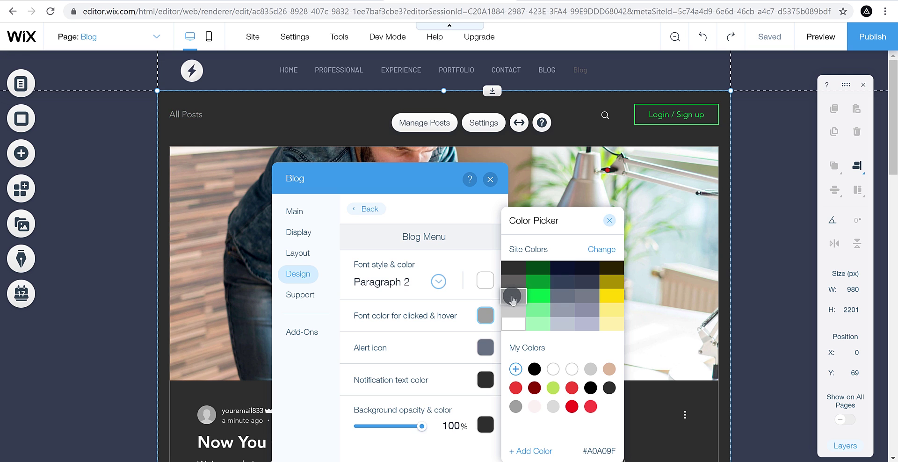
{"action": "left_click", "coordinate": [409, 343]}
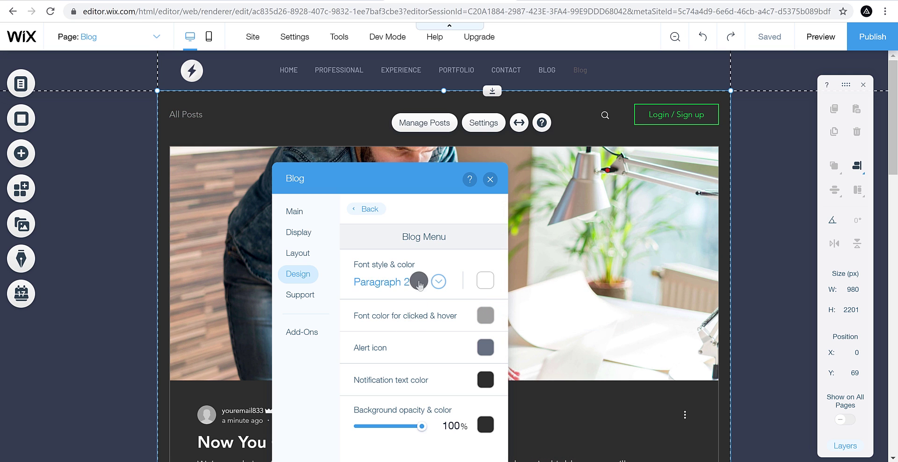
{"action": "left_click", "coordinate": [369, 210]}
Step: Make the posts feed hover text colour grey instead of yellow
{"action": "left_click", "coordinate": [425, 246]}
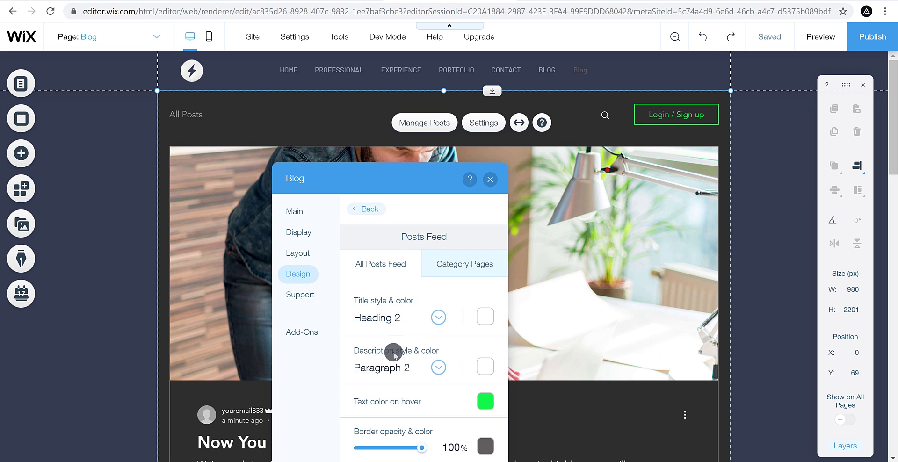
{"action": "scroll", "coordinate": [393, 351], "scroll_direction": "down", "scroll_amount": 2}
{"action": "left_click", "coordinate": [485, 341]}
{"action": "left_click", "coordinate": [611, 299]}
{"action": "left_click", "coordinate": [507, 286]}
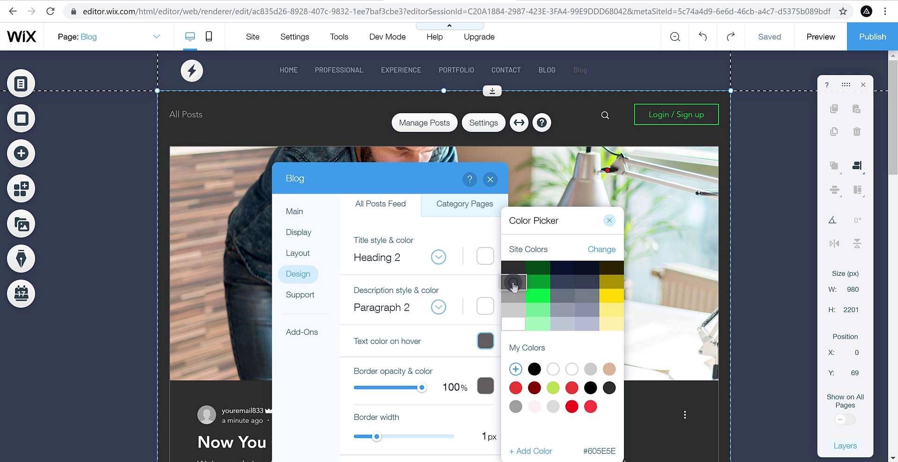
{"action": "left_click", "coordinate": [387, 343]}
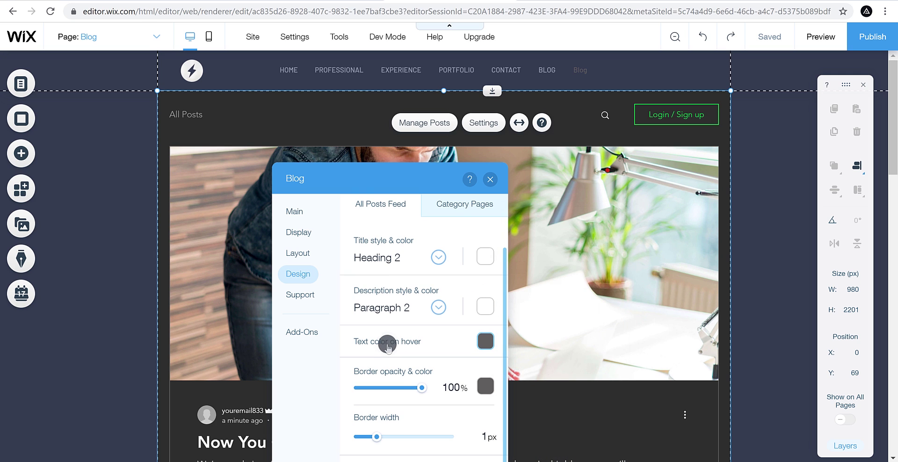
{"action": "scroll", "coordinate": [379, 214], "scroll_direction": "up", "scroll_amount": 2}
{"action": "left_click", "coordinate": [359, 209]}
Step: Give the blog buttons a grey background and set feed area opacity to 24%
{"action": "left_click", "coordinate": [409, 285]}
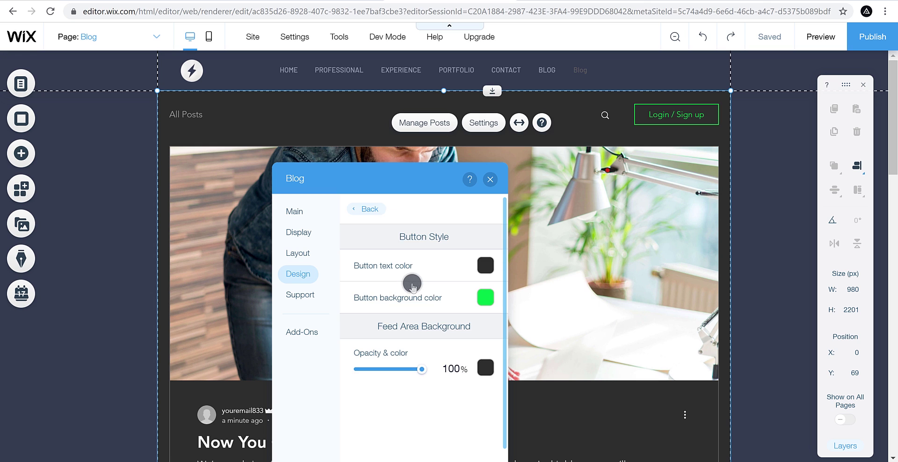
{"action": "left_click", "coordinate": [486, 297]}
{"action": "left_click", "coordinate": [511, 296]}
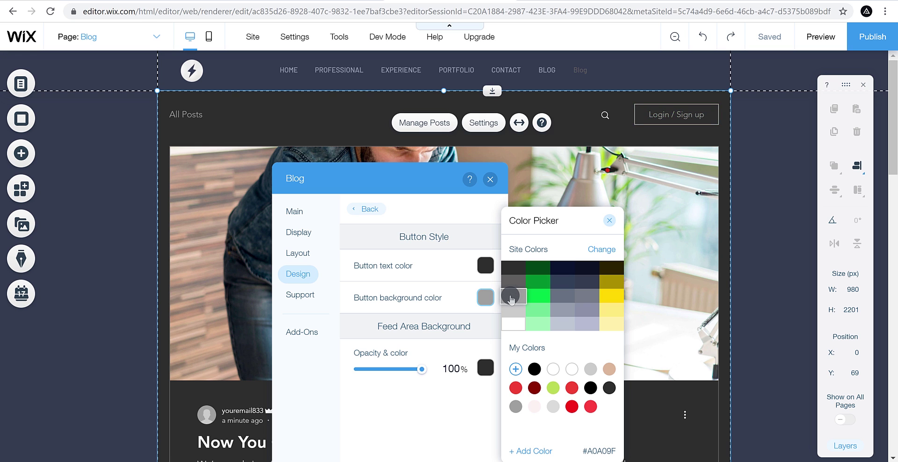
{"action": "left_click", "coordinate": [414, 292]}
{"action": "left_click_drag", "start_coordinate": [421, 365], "coordinate": [373, 369]}
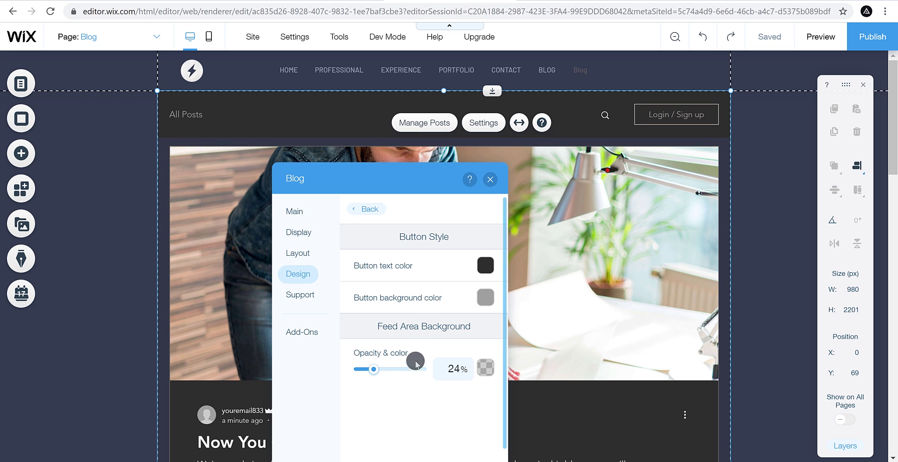
{"action": "left_click", "coordinate": [377, 213]}
{"action": "left_click", "coordinate": [305, 256]}
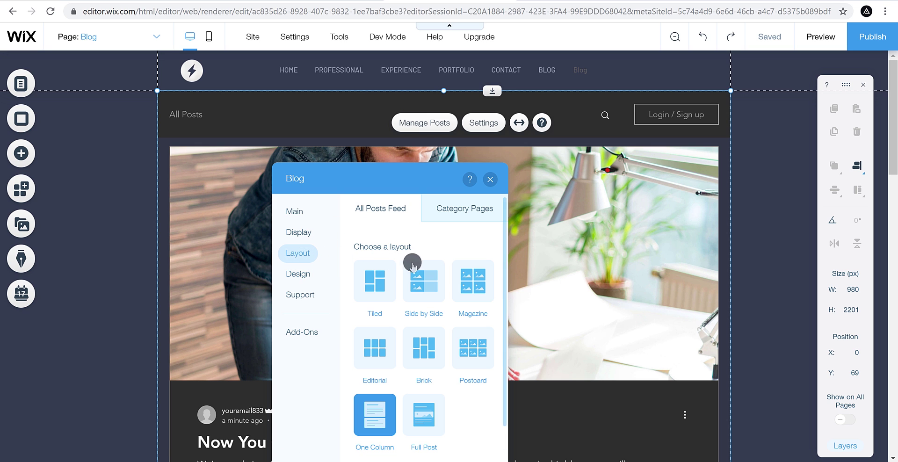
{"action": "left_click", "coordinate": [490, 179]}
{"action": "scroll", "coordinate": [650, 263], "scroll_direction": "down", "scroll_amount": 6}
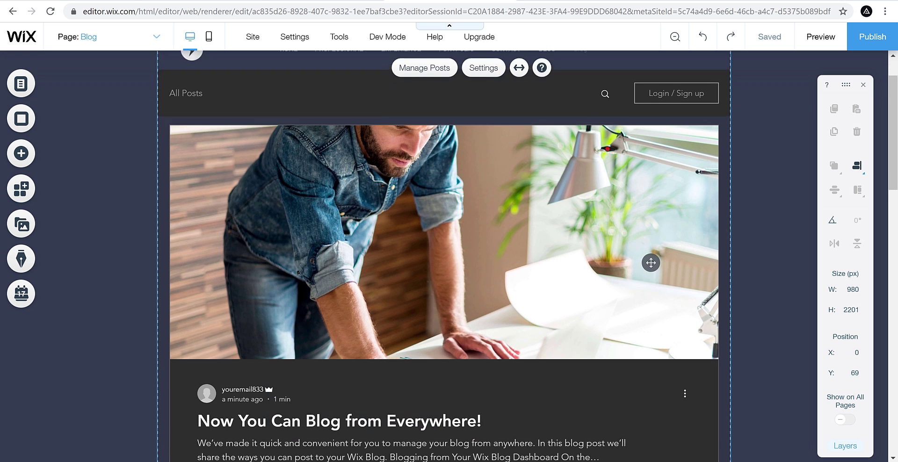
{"action": "scroll", "coordinate": [650, 263], "scroll_direction": "up", "scroll_amount": 6}
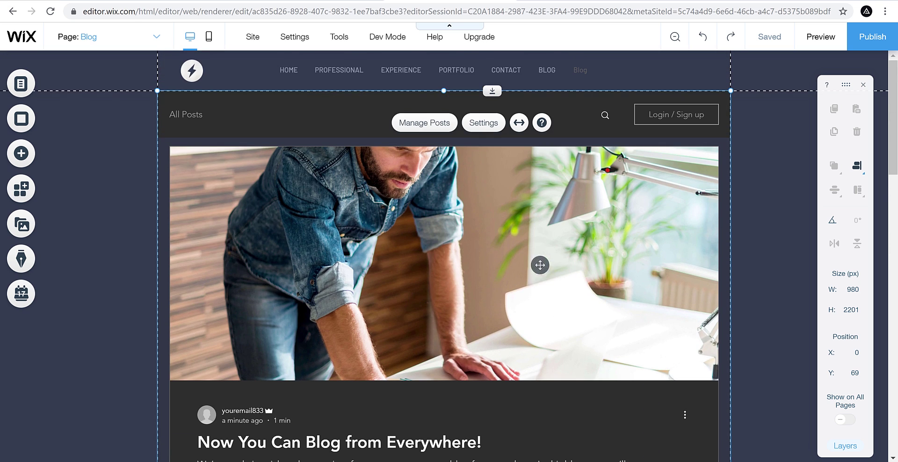
Step: Move the Design a Stunning Blog post to the trash
{"action": "left_click", "coordinate": [441, 124]}
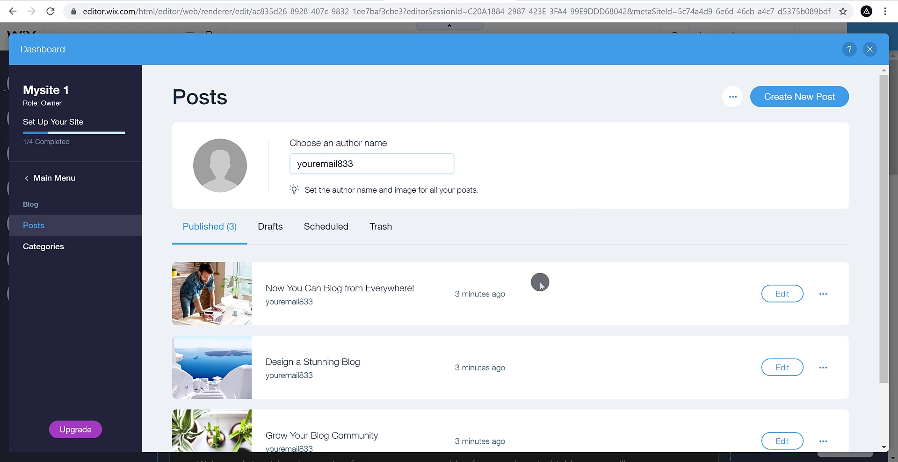
{"action": "scroll", "coordinate": [547, 282], "scroll_direction": "down", "scroll_amount": 2}
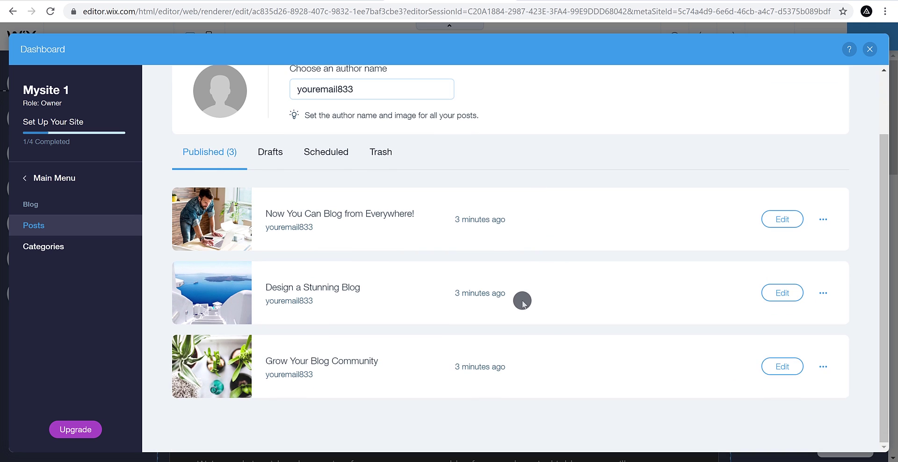
{"action": "scroll", "coordinate": [523, 302], "scroll_direction": "up", "scroll_amount": 2}
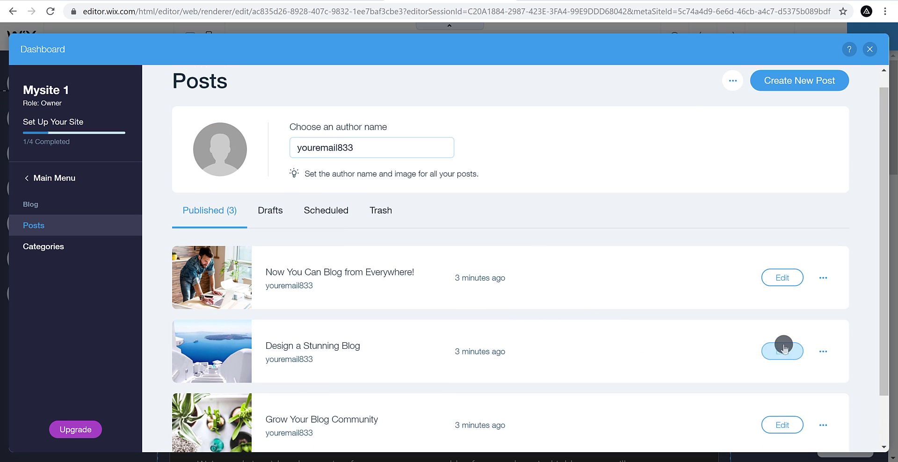
{"action": "left_click", "coordinate": [817, 351]}
{"action": "left_click", "coordinate": [745, 378]}
{"action": "left_click", "coordinate": [584, 306]}
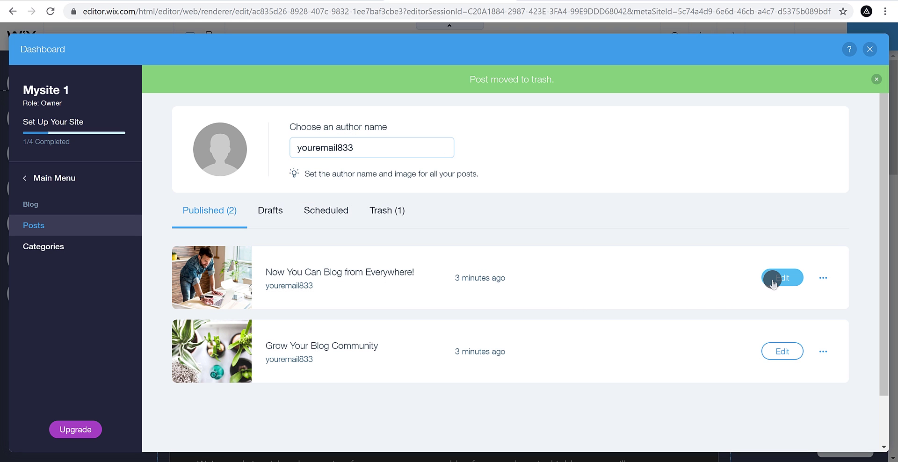
Step: Add the word 'Cool' after the first post's opening paragraph and publish it
{"action": "left_click", "coordinate": [773, 280]}
{"action": "left_click", "coordinate": [507, 214]}
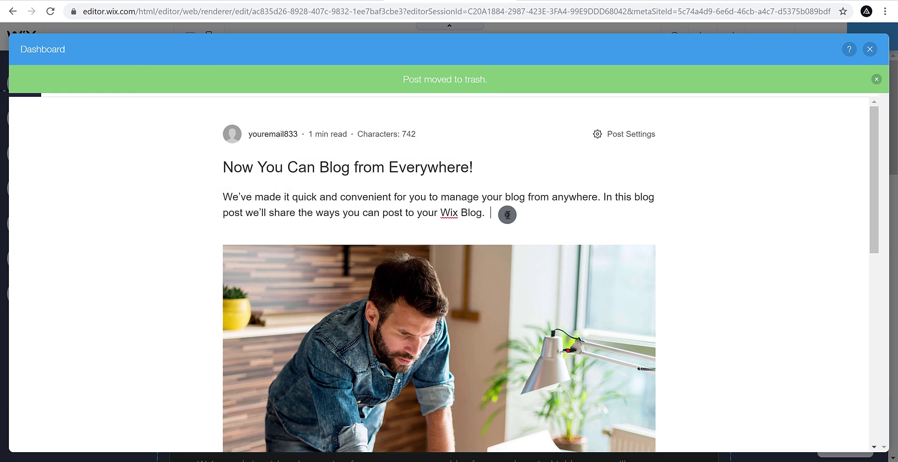
{"action": "type", "text": "Cool"}
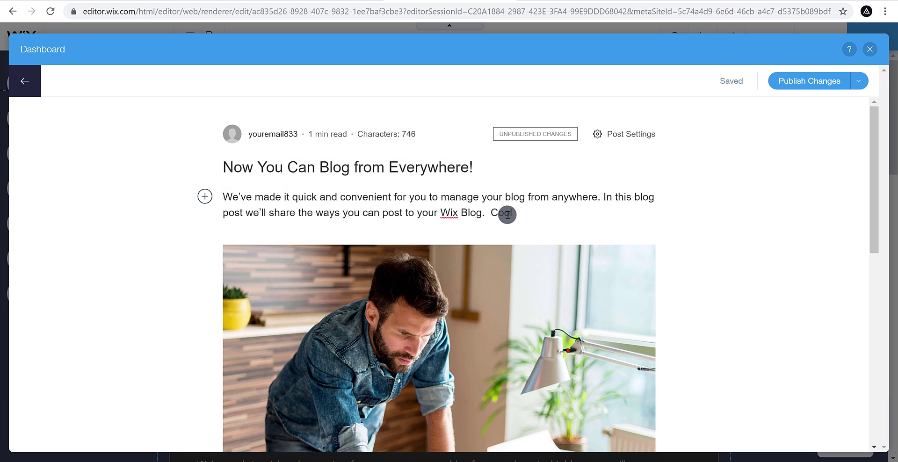
{"action": "left_click", "coordinate": [785, 84]}
Step: Change the posts' author name to Blog Admin and close the dashboard
{"action": "double_click", "coordinate": [394, 161]}
{"action": "type", "text": "Blog Admin"}
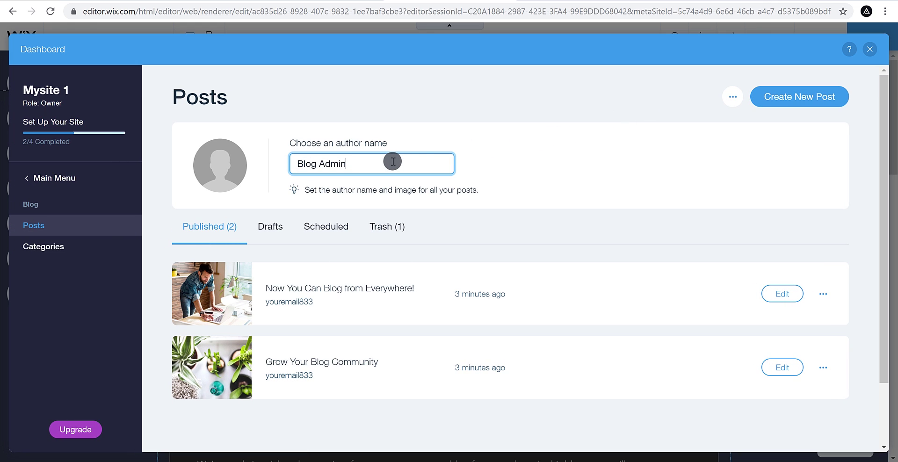
{"action": "left_click", "coordinate": [621, 139]}
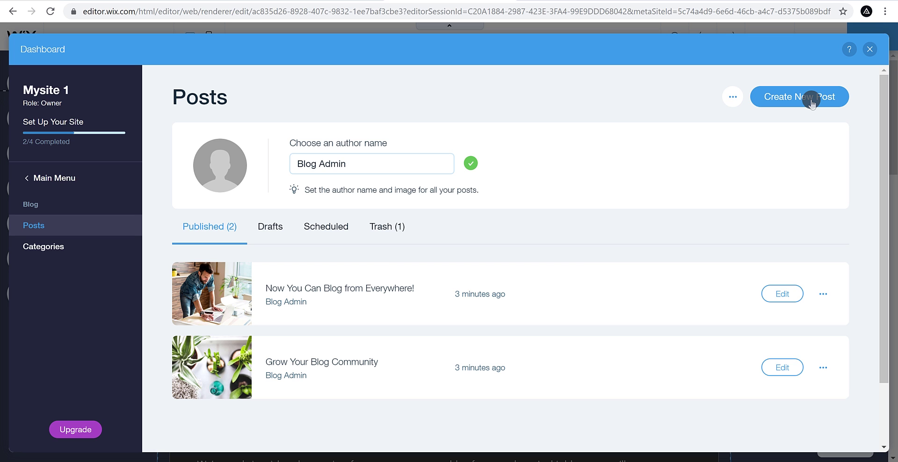
{"action": "left_click", "coordinate": [867, 49]}
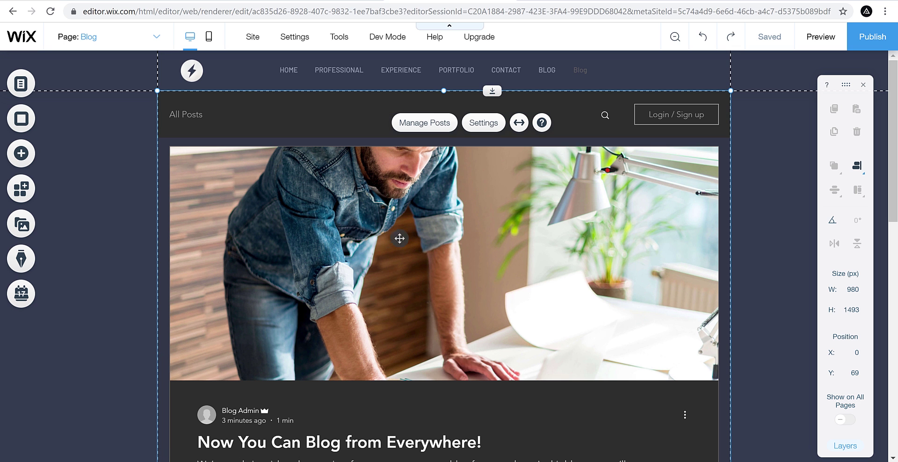
Step: Delete the empty BLOG page from the Site Menu
{"action": "scroll", "coordinate": [388, 240], "scroll_direction": "down", "scroll_amount": 10}
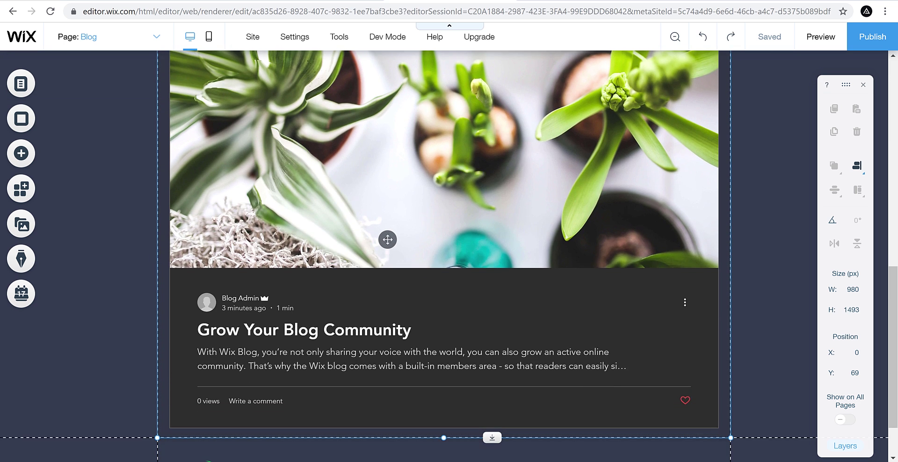
{"action": "scroll", "coordinate": [388, 239], "scroll_direction": "up", "scroll_amount": 10}
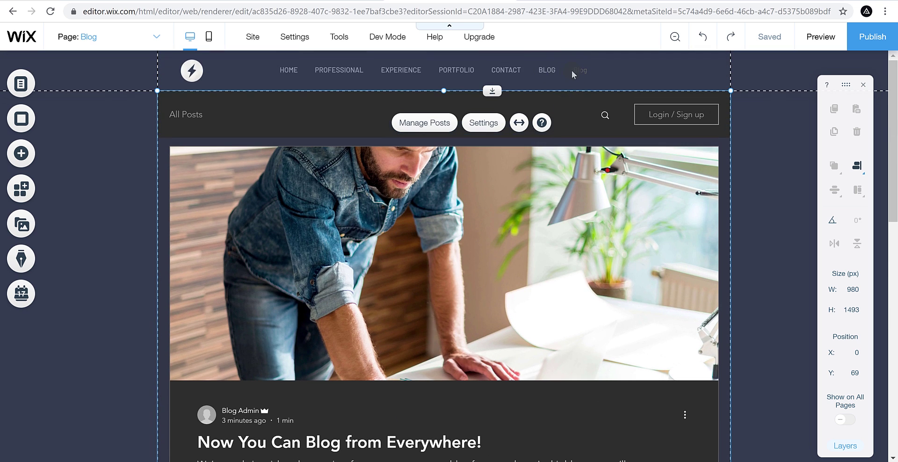
{"action": "left_click", "coordinate": [136, 38]}
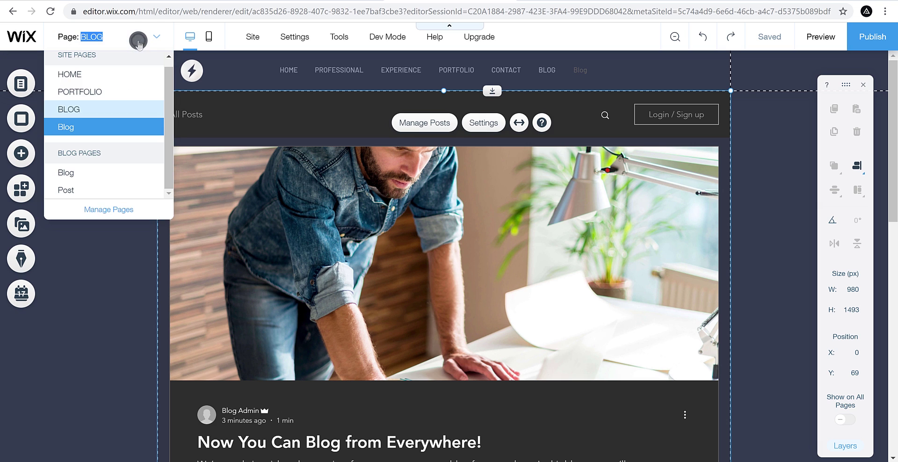
{"action": "left_click", "coordinate": [111, 209]}
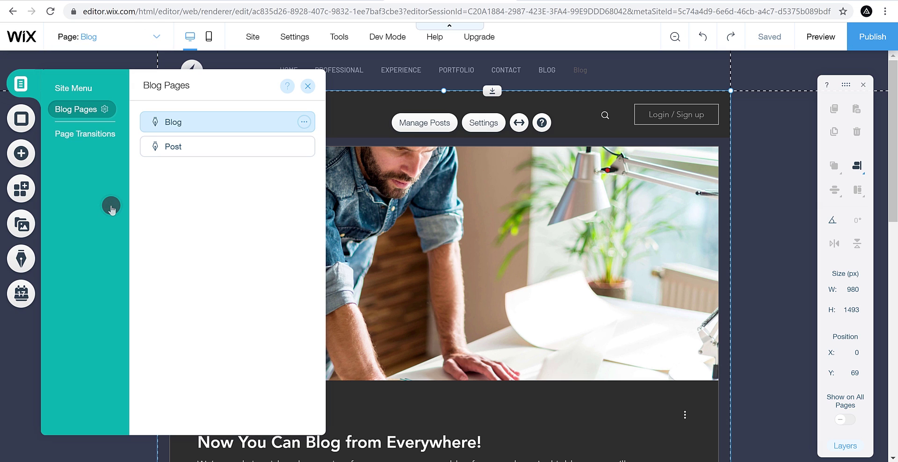
{"action": "left_click", "coordinate": [87, 88]}
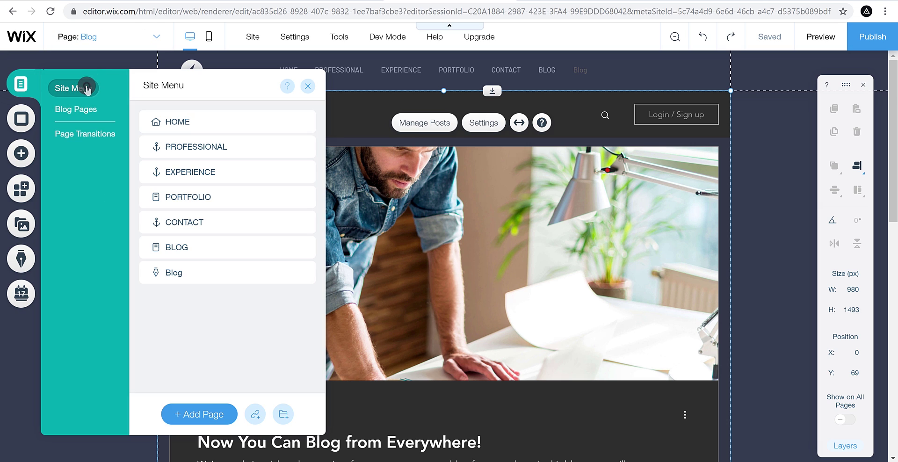
{"action": "left_click", "coordinate": [241, 241]}
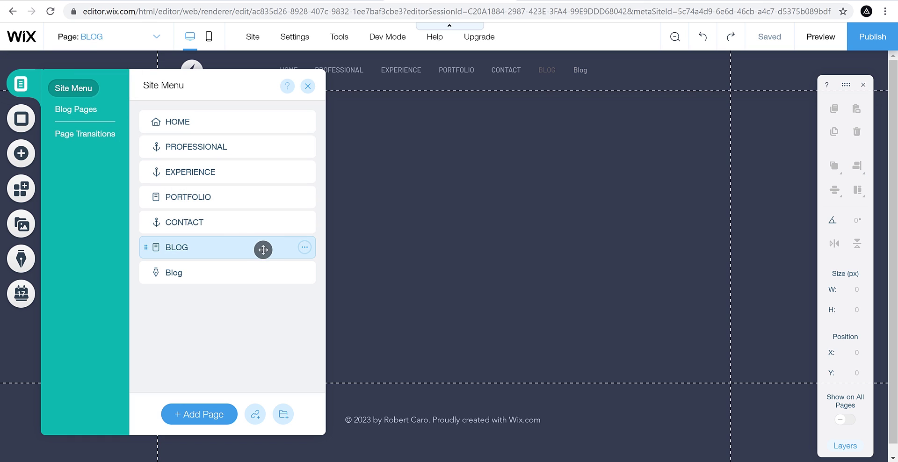
{"action": "left_click", "coordinate": [306, 247]}
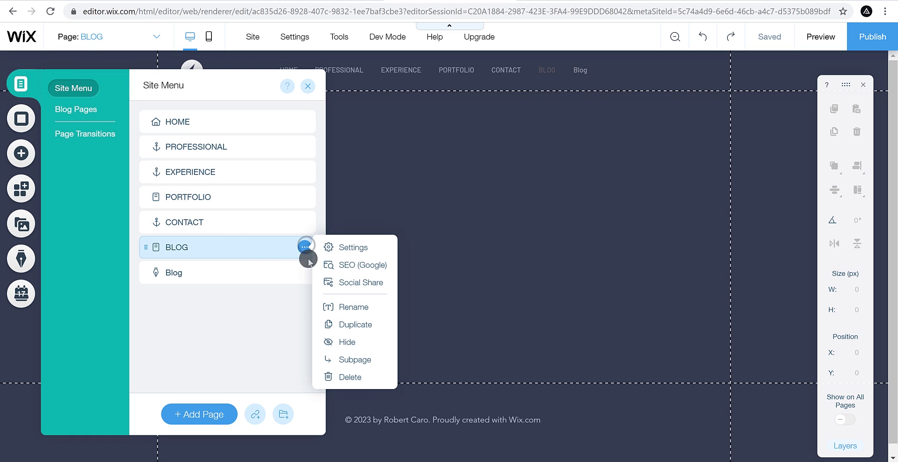
{"action": "left_click", "coordinate": [339, 375]}
{"action": "left_click", "coordinate": [559, 295]}
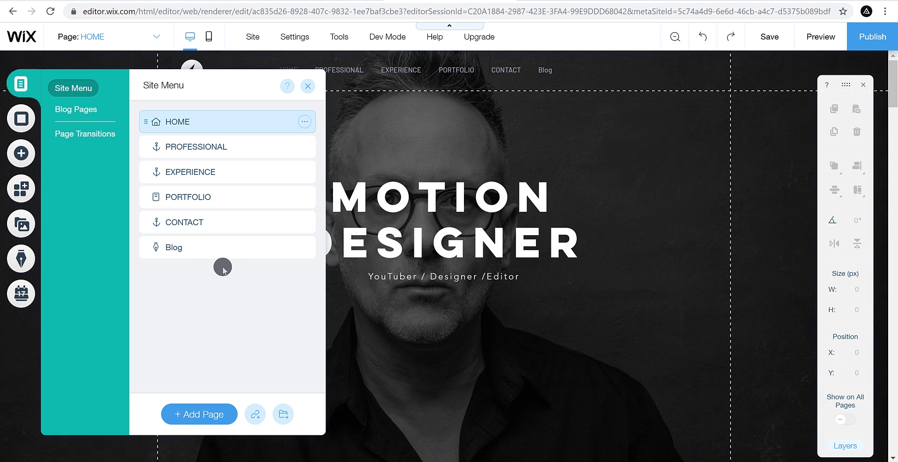
Step: Rename the blog app's Blog page to BLOG
{"action": "left_click", "coordinate": [204, 247]}
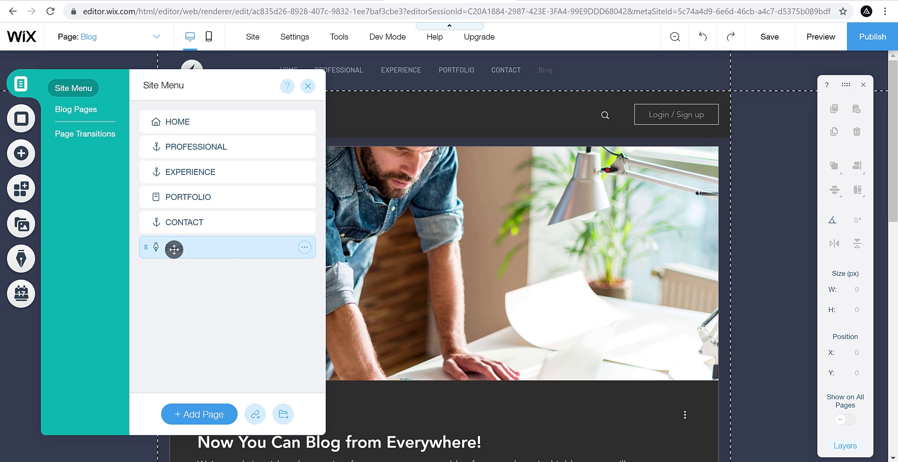
{"action": "double_click", "coordinate": [173, 247]}
{"action": "type", "text": "BLOG"}
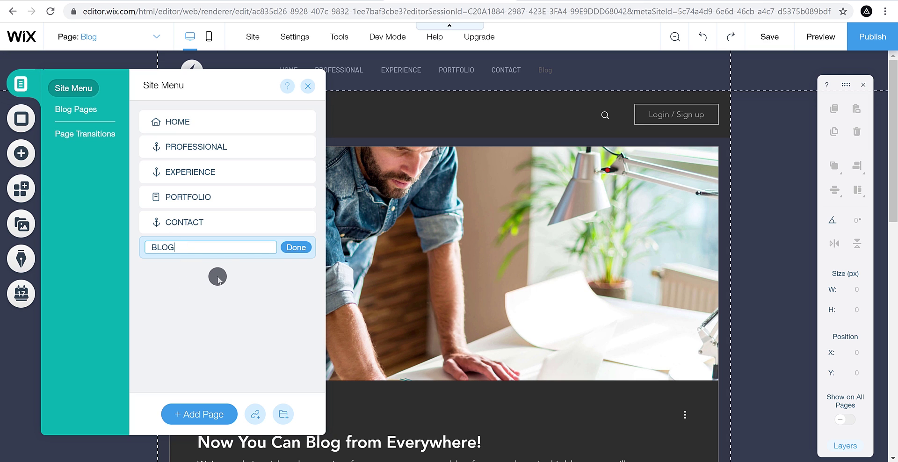
{"action": "left_click", "coordinate": [299, 253]}
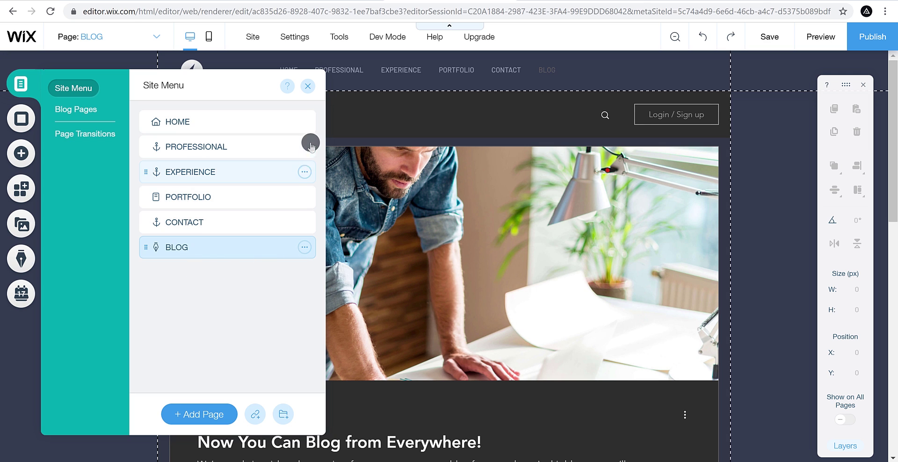
{"action": "left_click", "coordinate": [306, 87]}
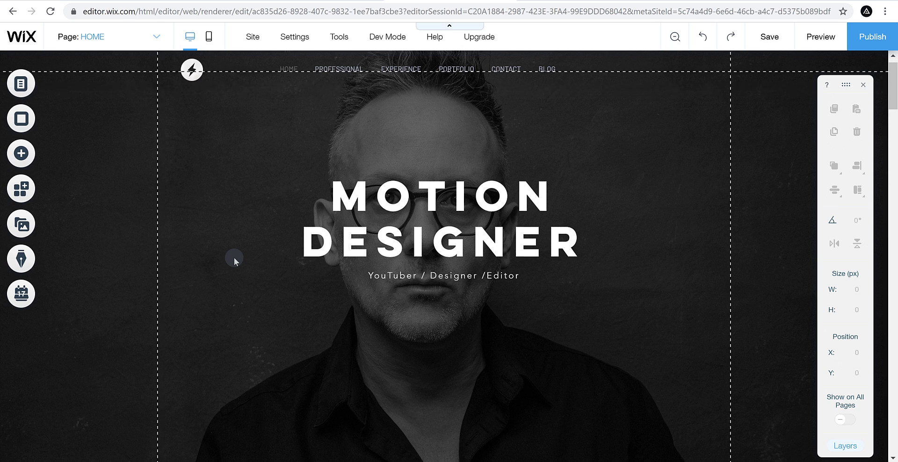
Step: Scroll the HOME page down past Professional skills to the 02 PORTFOLIO section
{"action": "scroll", "coordinate": [234, 257], "scroll_direction": "down", "scroll_amount": 6}
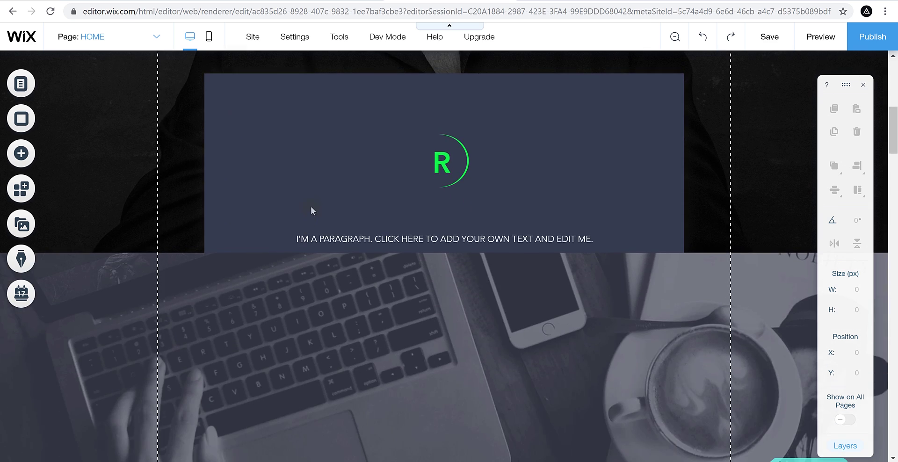
{"action": "scroll", "coordinate": [311, 189], "scroll_direction": "down", "scroll_amount": 10}
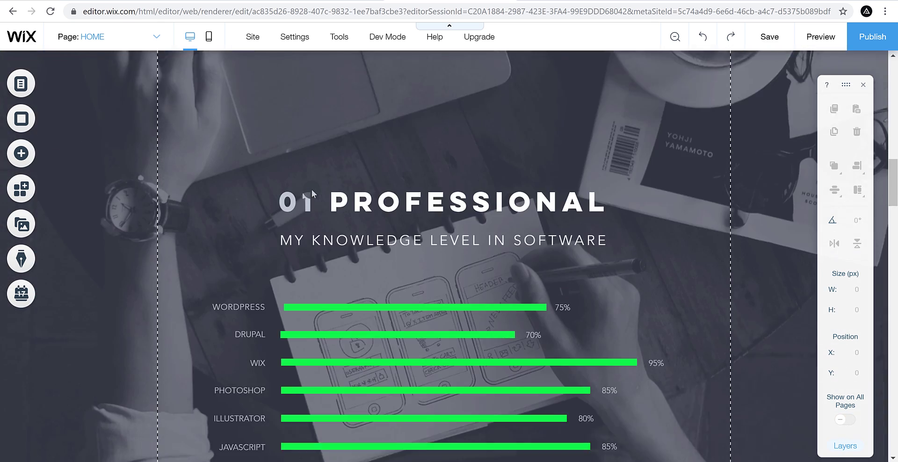
{"action": "scroll", "coordinate": [408, 122], "scroll_direction": "down", "scroll_amount": 2}
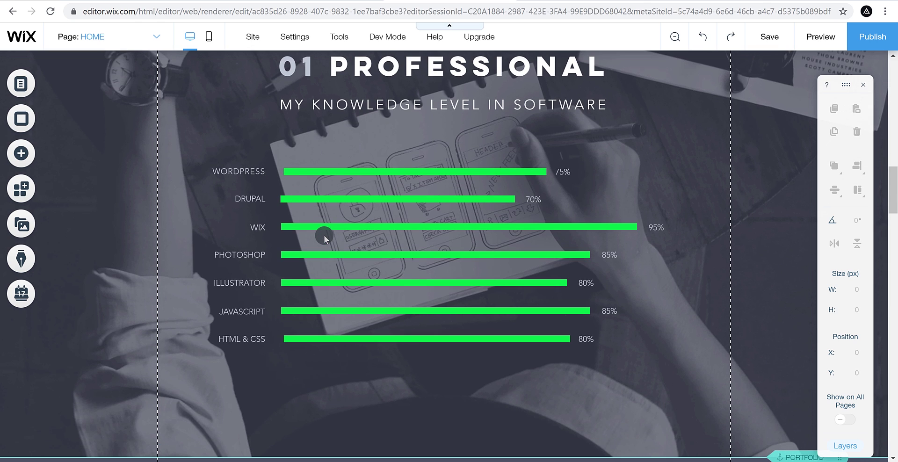
{"action": "scroll", "coordinate": [345, 318], "scroll_direction": "down", "scroll_amount": 8}
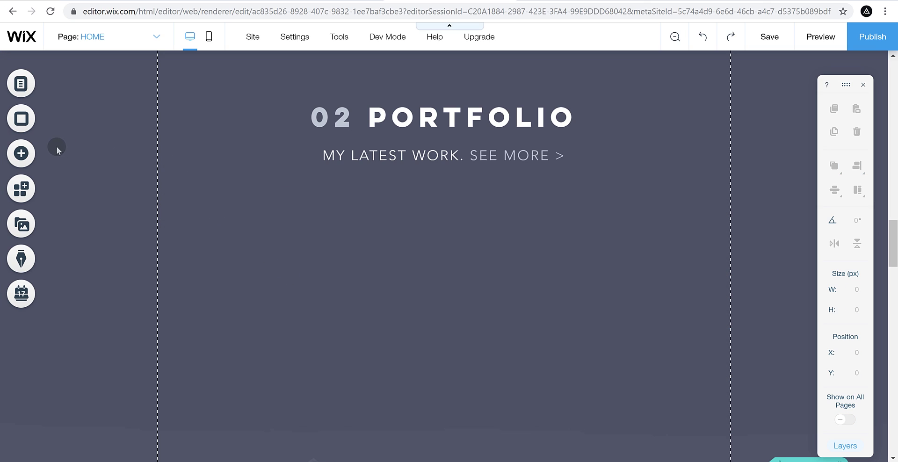
{"action": "left_click", "coordinate": [26, 159]}
Step: Drag a Classic Wix Video channel player onto the page under the 02 PORTFOLIO heading
{"action": "mouse_move", "coordinate": [68, 246]}
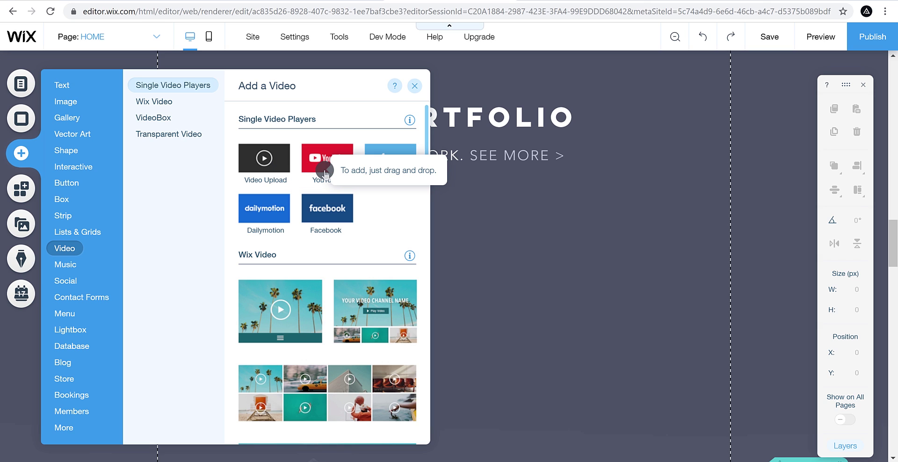
{"action": "scroll", "coordinate": [367, 238], "scroll_direction": "down", "scroll_amount": 2}
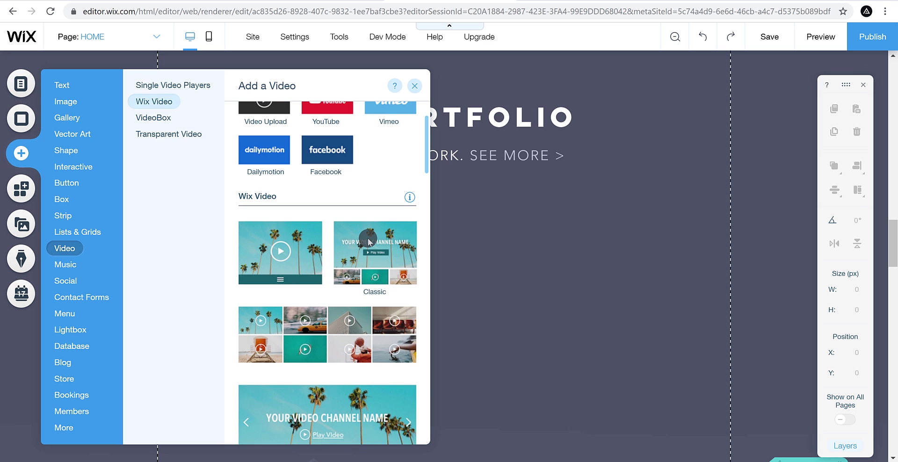
{"action": "left_click_drag", "start_coordinate": [346, 254], "coordinate": [505, 378]}
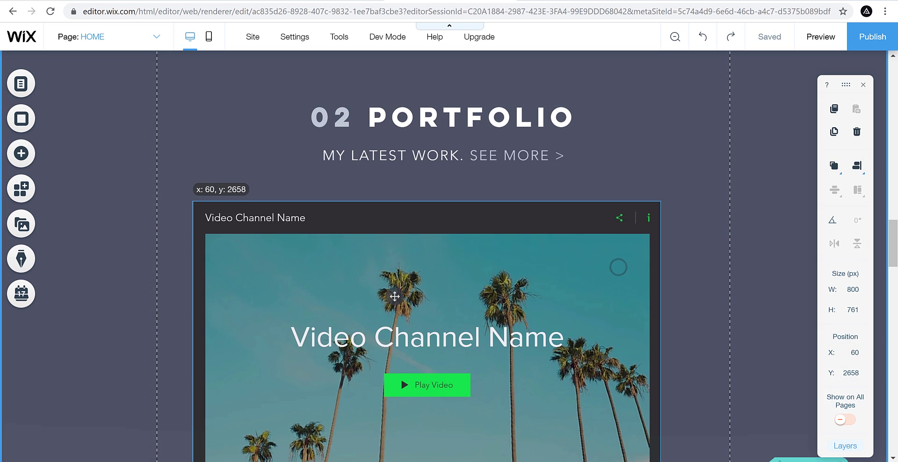
{"action": "left_click_drag", "start_coordinate": [394, 296], "coordinate": [408, 291]}
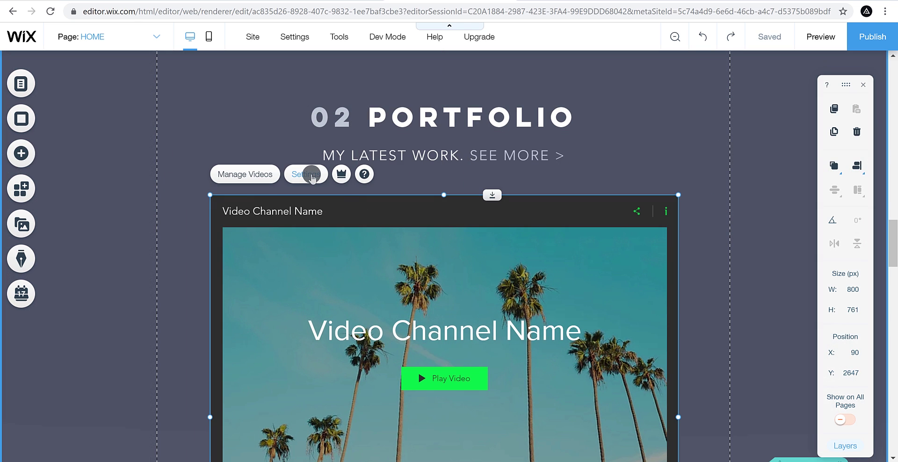
{"action": "scroll", "coordinate": [332, 290], "scroll_direction": "down", "scroll_amount": 5}
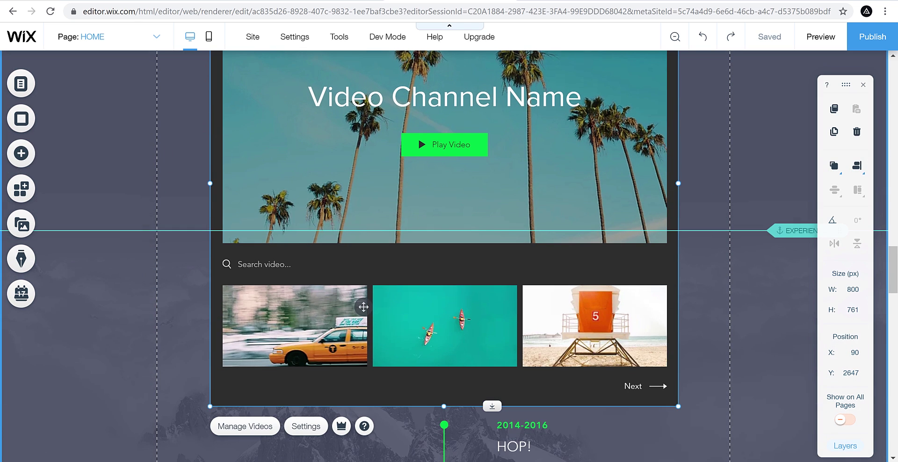
{"action": "scroll", "coordinate": [364, 308], "scroll_direction": "up", "scroll_amount": 5}
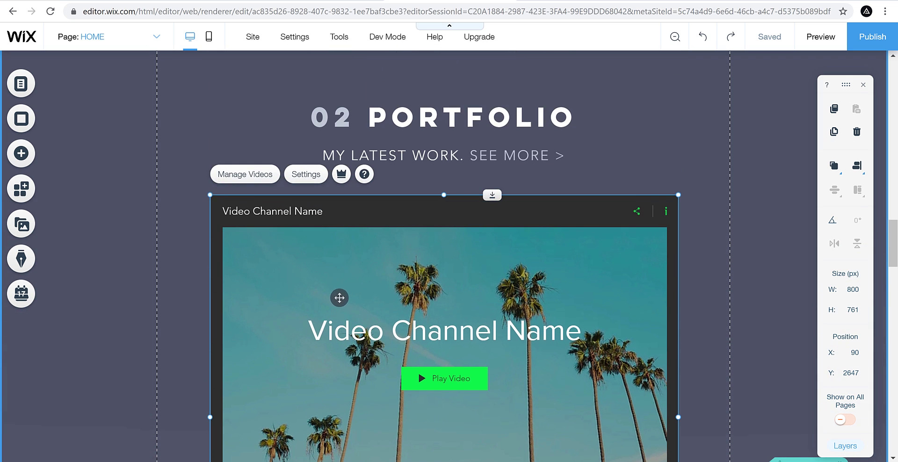
Step: Open the player's settings, start the video library setup and dismiss the update notice
{"action": "left_click", "coordinate": [305, 175]}
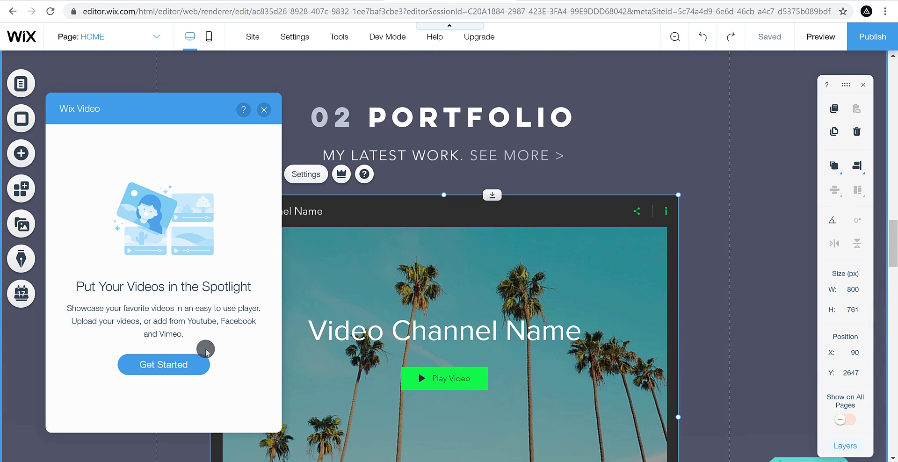
{"action": "left_click", "coordinate": [201, 405]}
{"action": "left_click", "coordinate": [436, 343]}
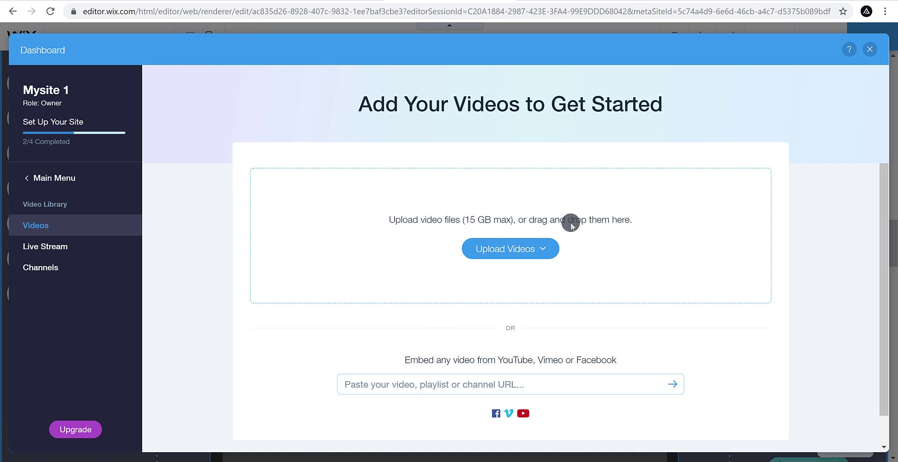
Step: Embed the YouTube channel by its pasted URL and add it to the library as a feed
{"action": "left_click", "coordinate": [542, 250]}
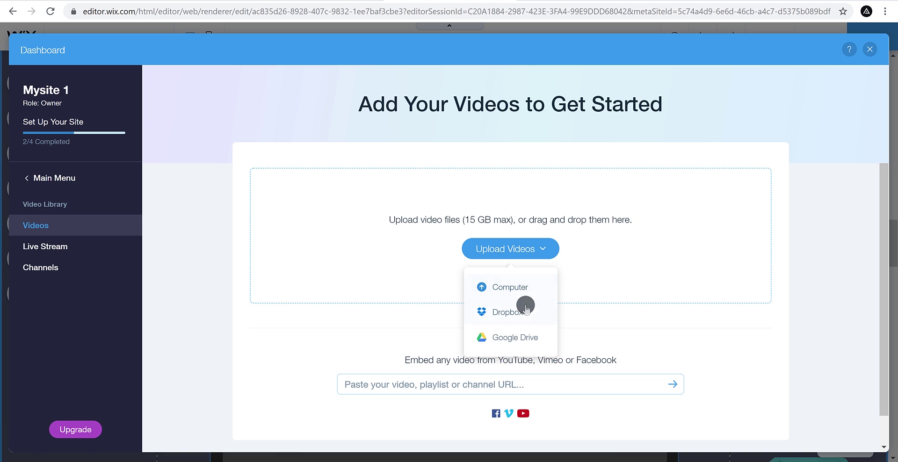
{"action": "left_click", "coordinate": [483, 390]}
{"action": "left_click", "coordinate": [477, 387]}
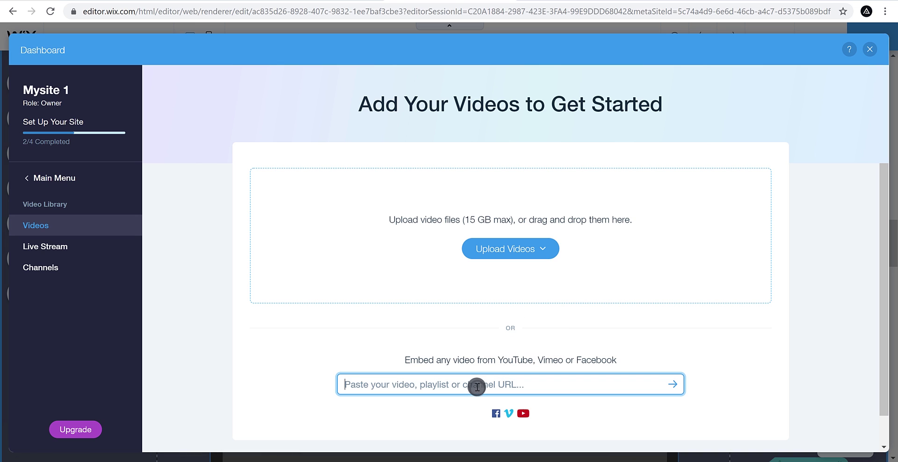
{"action": "type", "text": "https://www.youtube.com/user/avnishparker"}
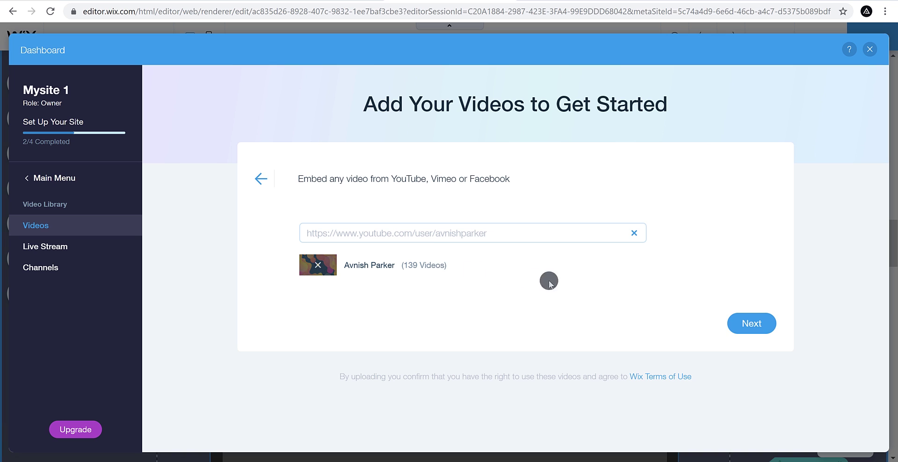
{"action": "left_click", "coordinate": [738, 323]}
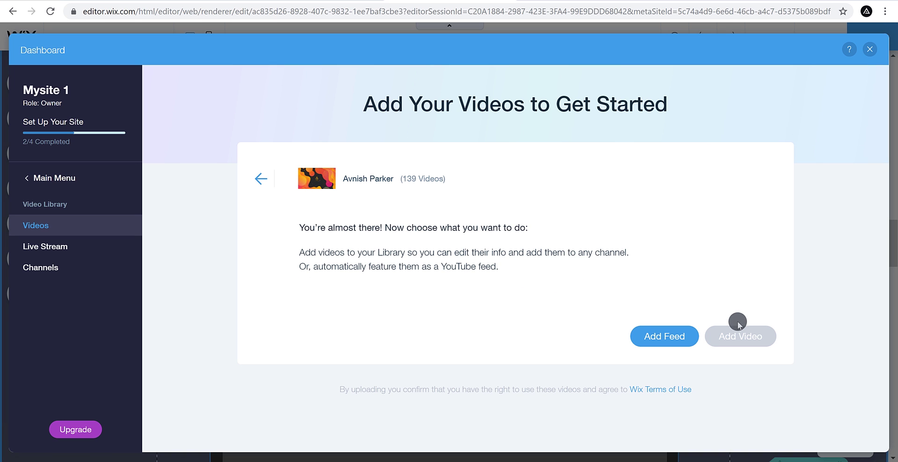
{"action": "left_click", "coordinate": [649, 332]}
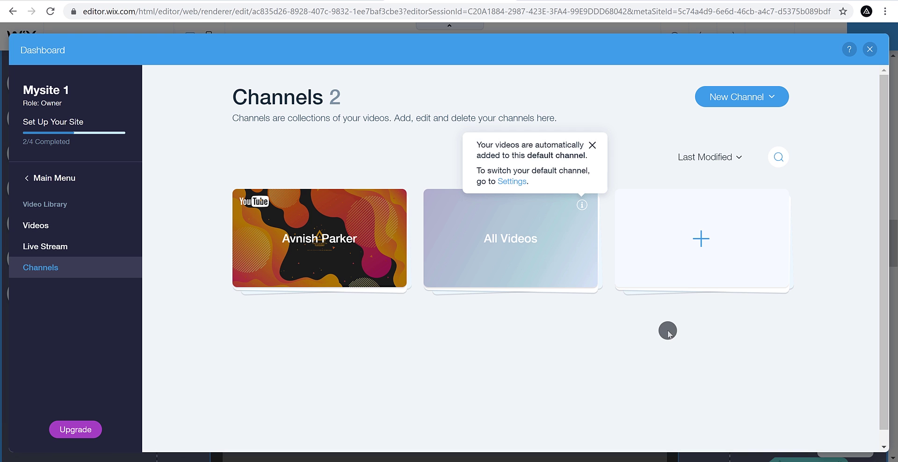
{"action": "left_click", "coordinate": [870, 48]}
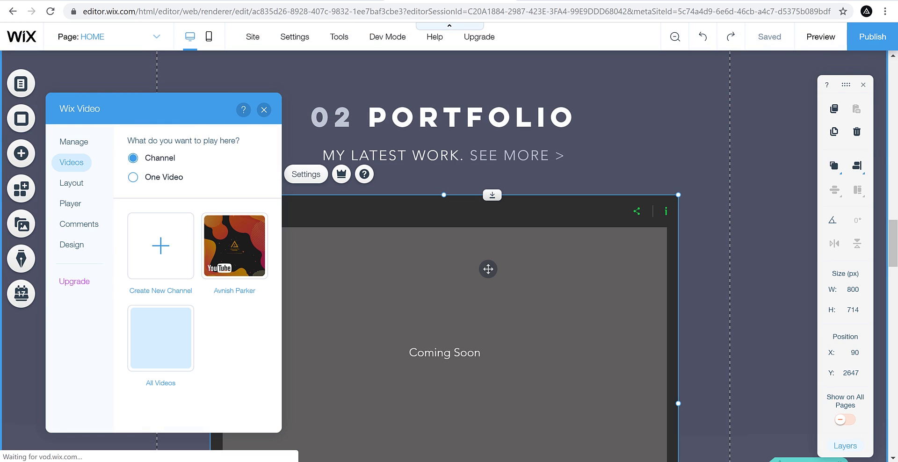
Step: Set the portfolio player to show the YouTube channel and stretch it to full page width
{"action": "scroll", "coordinate": [488, 269], "scroll_direction": "down", "scroll_amount": 1}
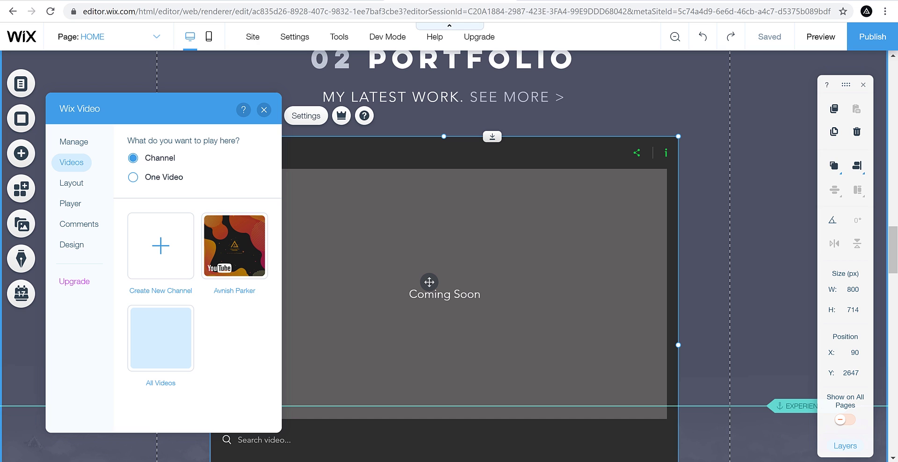
{"action": "left_click", "coordinate": [241, 247]}
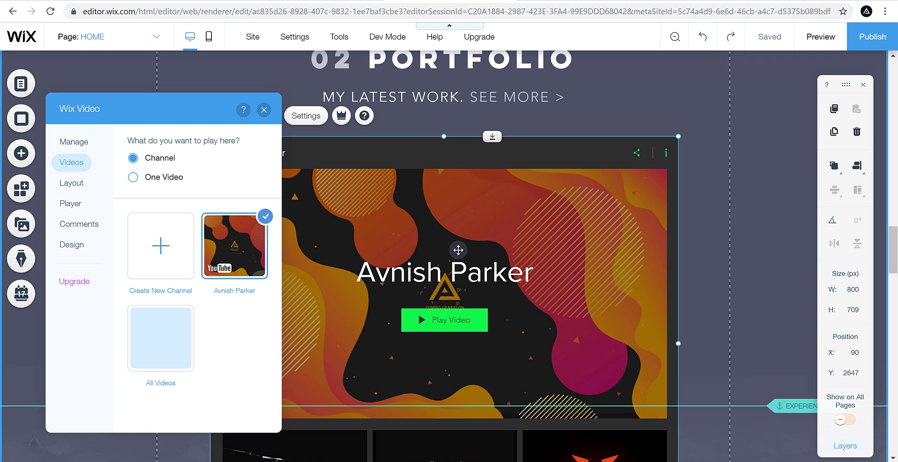
{"action": "left_click", "coordinate": [265, 111]}
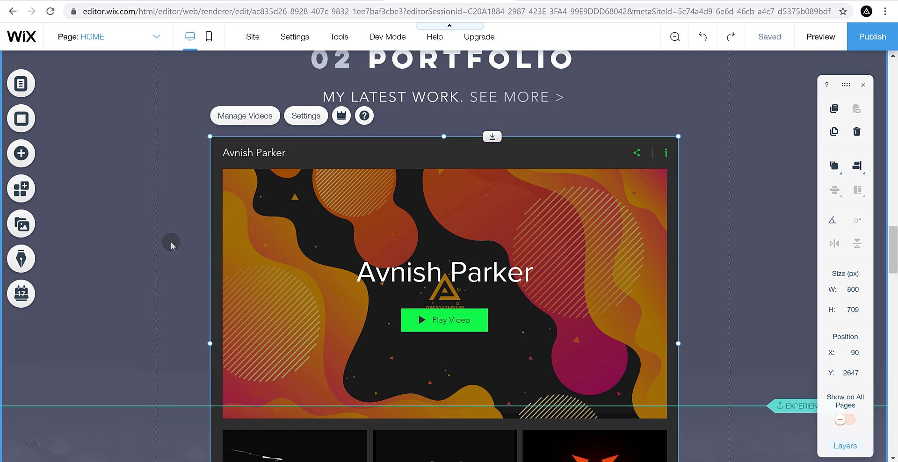
{"action": "left_click_drag", "start_coordinate": [208, 343], "coordinate": [157, 344]}
{"action": "left_click_drag", "start_coordinate": [682, 363], "coordinate": [732, 360]}
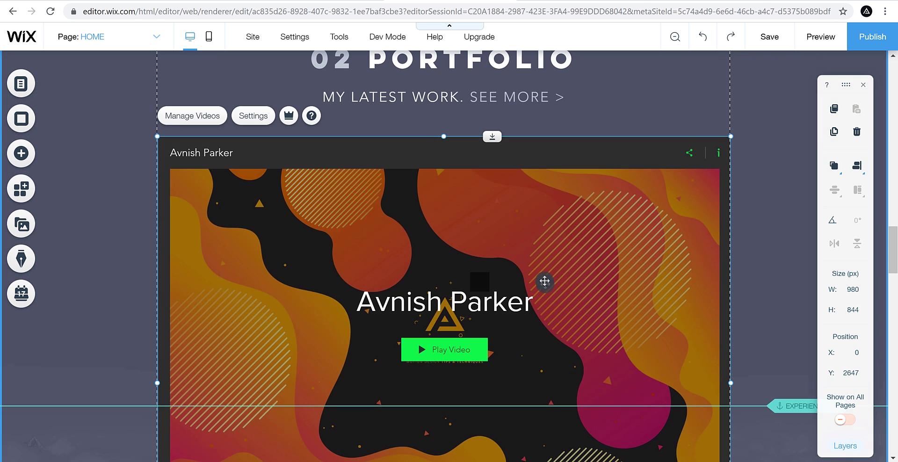
Step: Move the 2014-2016 HOP! timeline entry down below the video player
{"action": "scroll", "coordinate": [544, 281], "scroll_direction": "down", "scroll_amount": 6}
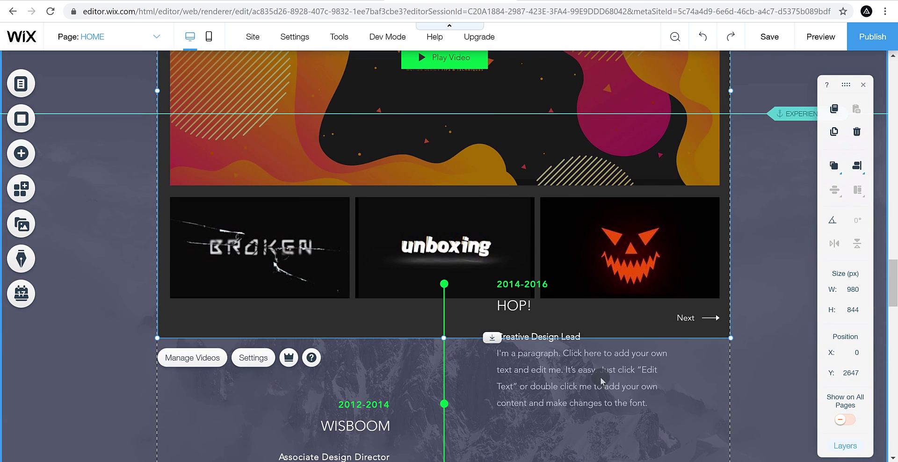
{"action": "left_click", "coordinate": [522, 283]}
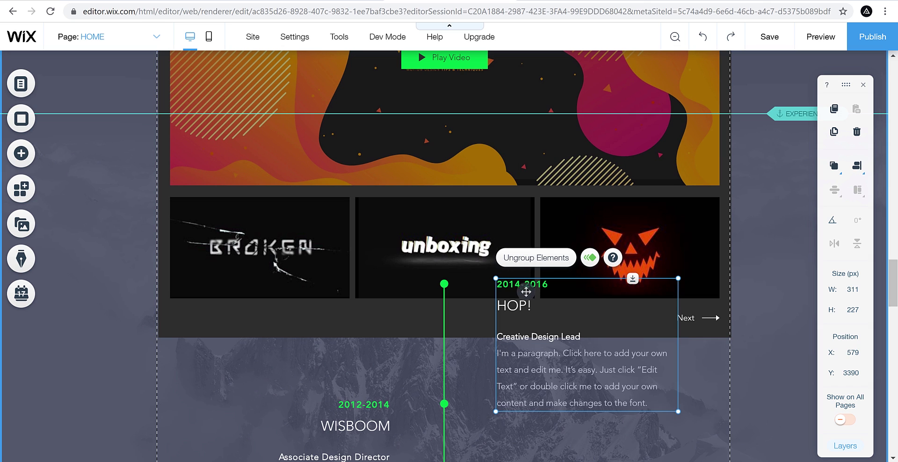
{"action": "left_click_drag", "start_coordinate": [634, 280], "coordinate": [618, 386]}
{"action": "scroll", "coordinate": [618, 386], "scroll_direction": "down", "scroll_amount": 5}
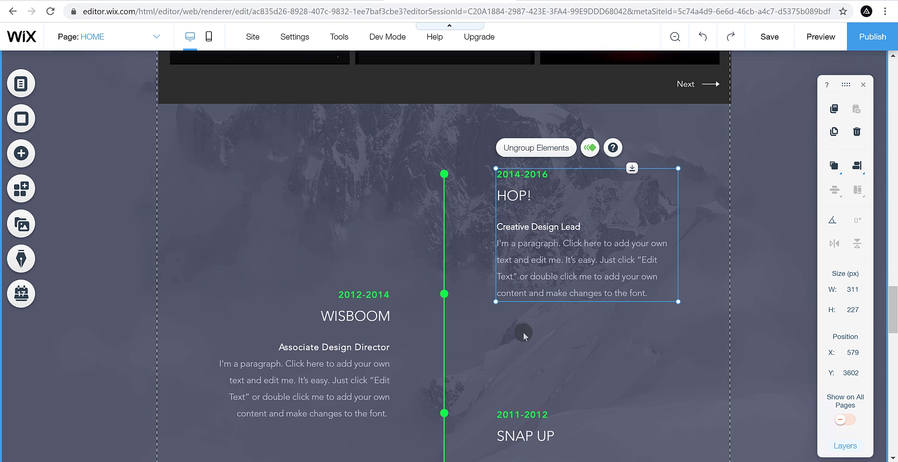
{"action": "scroll", "coordinate": [522, 333], "scroll_direction": "up", "scroll_amount": 8}
{"action": "scroll", "coordinate": [522, 334], "scroll_direction": "up", "scroll_amount": 4}
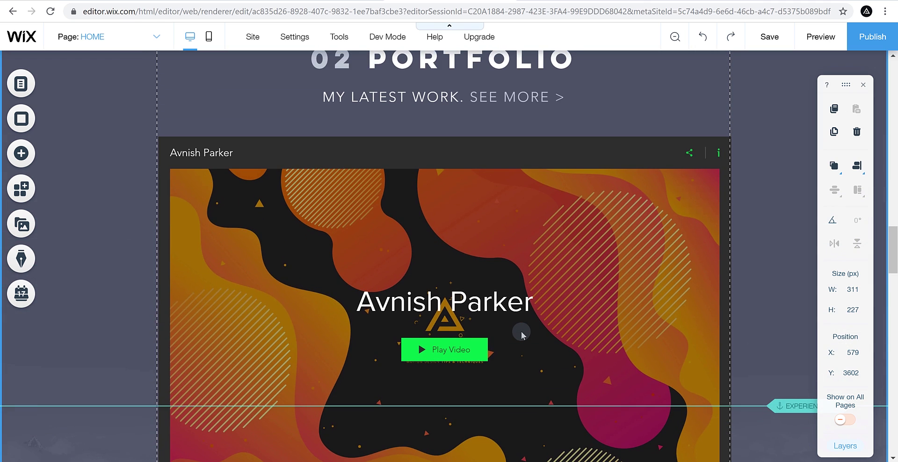
{"action": "scroll", "coordinate": [518, 328], "scroll_direction": "up", "scroll_amount": 1}
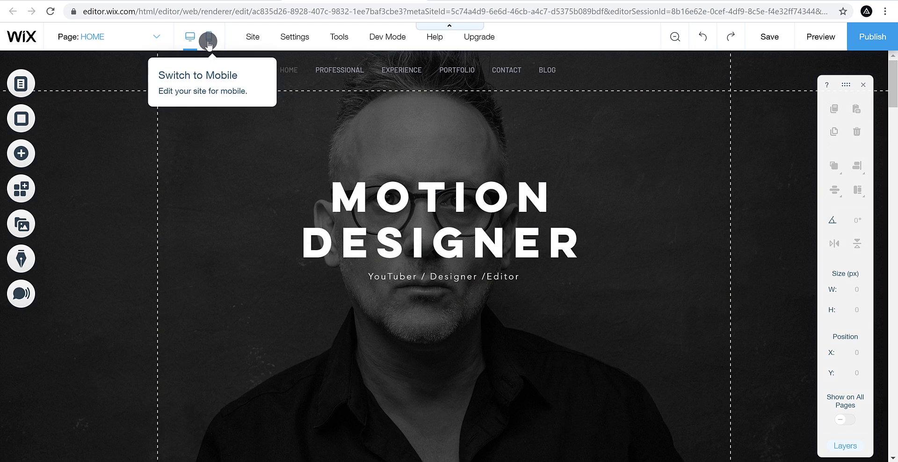
Step: Switch to the mobile layout and look through the mobile menu's design options
{"action": "left_click", "coordinate": [208, 42]}
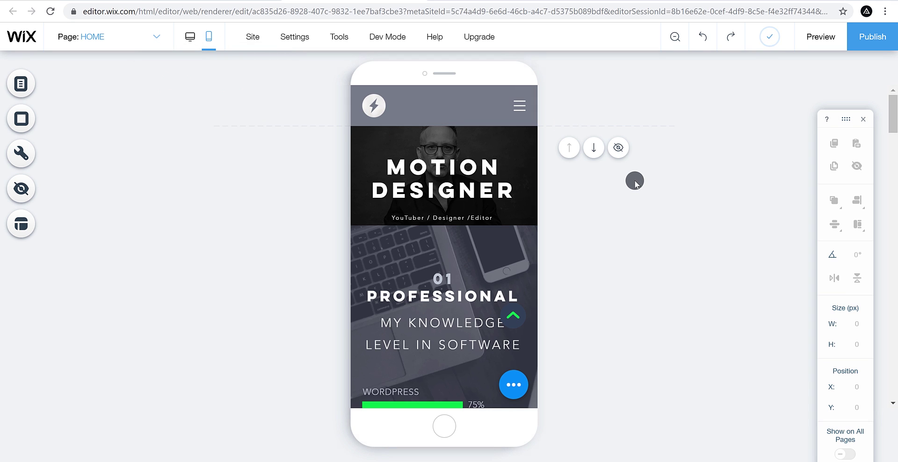
{"action": "left_click", "coordinate": [519, 106]}
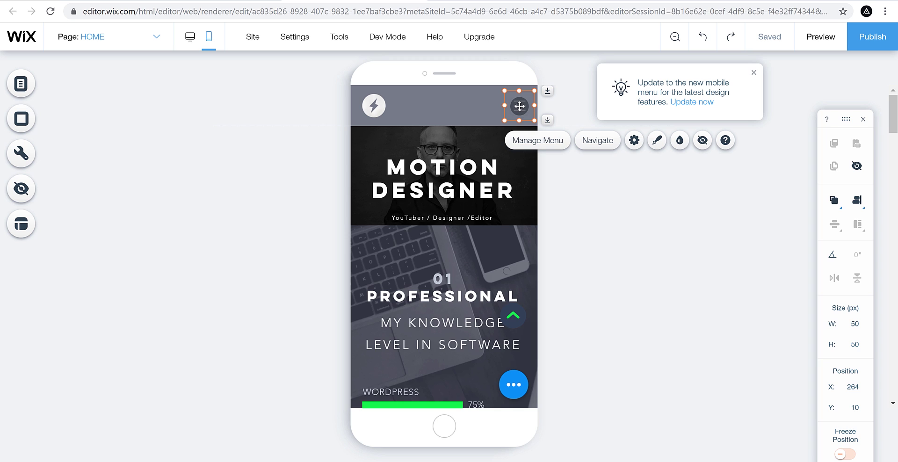
{"action": "left_click", "coordinate": [656, 145]}
{"action": "left_click", "coordinate": [274, 251]}
{"action": "scroll", "coordinate": [274, 250], "scroll_direction": "down", "scroll_amount": 2}
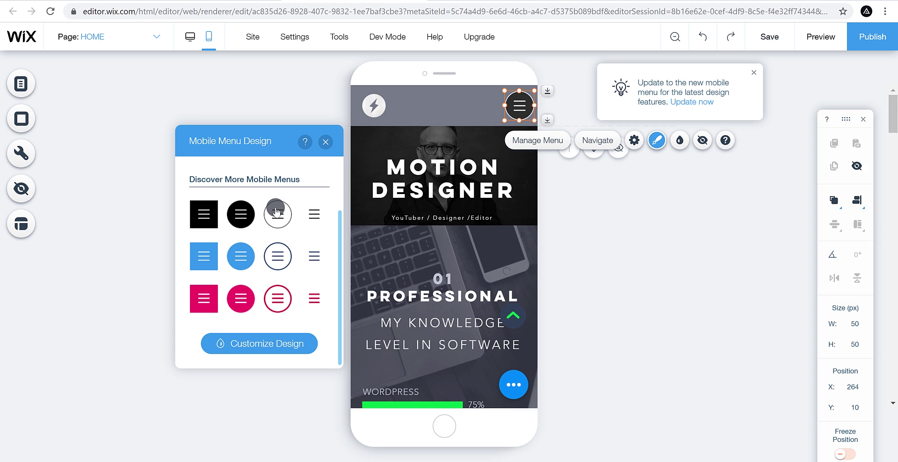
{"action": "scroll", "coordinate": [292, 243], "scroll_direction": "up", "scroll_amount": 2}
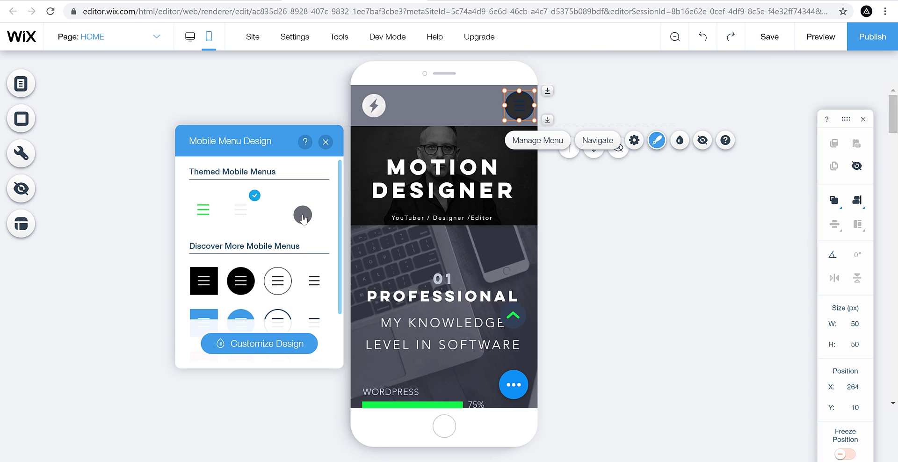
{"action": "left_click", "coordinate": [323, 146]}
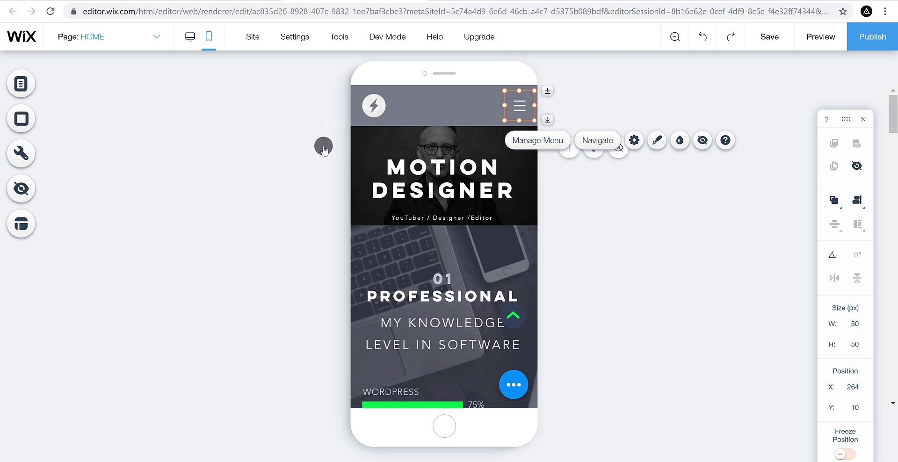
Step: Stretch the Motion Designer hero strip to 363 px and lower the title and subtitle below the face
{"action": "left_click", "coordinate": [527, 217]}
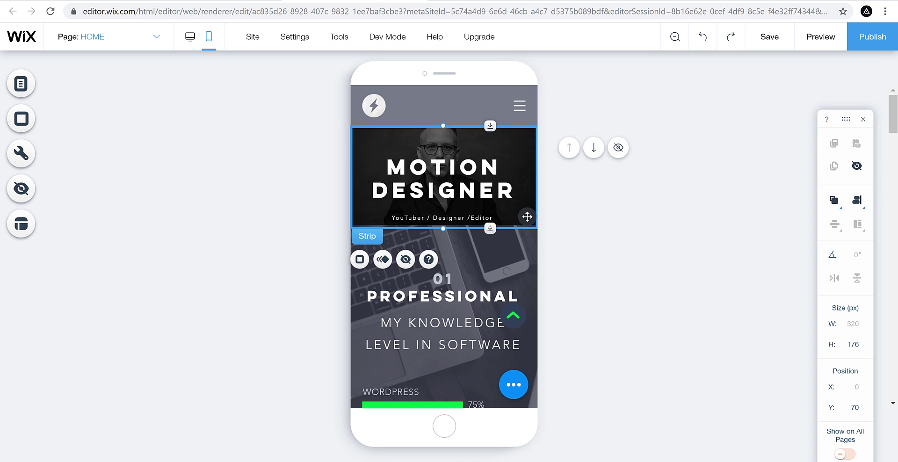
{"action": "left_click_drag", "start_coordinate": [490, 229], "coordinate": [488, 339]}
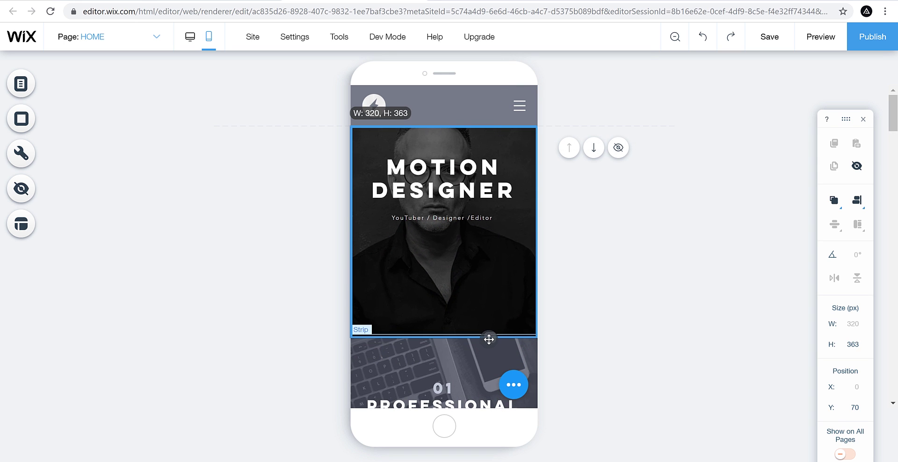
{"action": "left_click", "coordinate": [483, 218]}
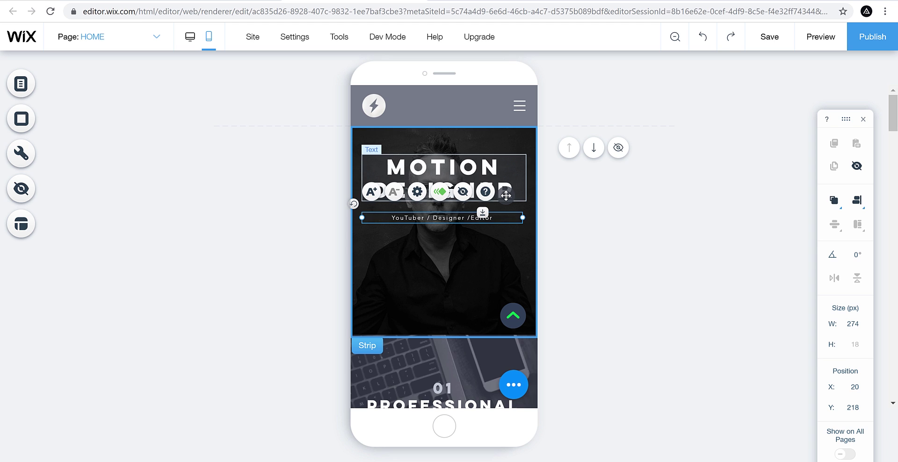
{"action": "left_click", "coordinate": [506, 195], "text": "shift"}
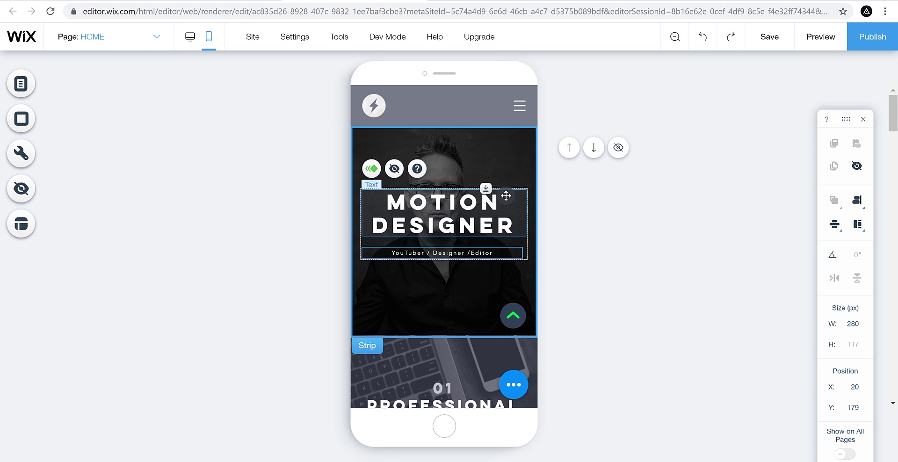
{"action": "left_click", "coordinate": [585, 274]}
{"action": "left_click", "coordinate": [541, 280]}
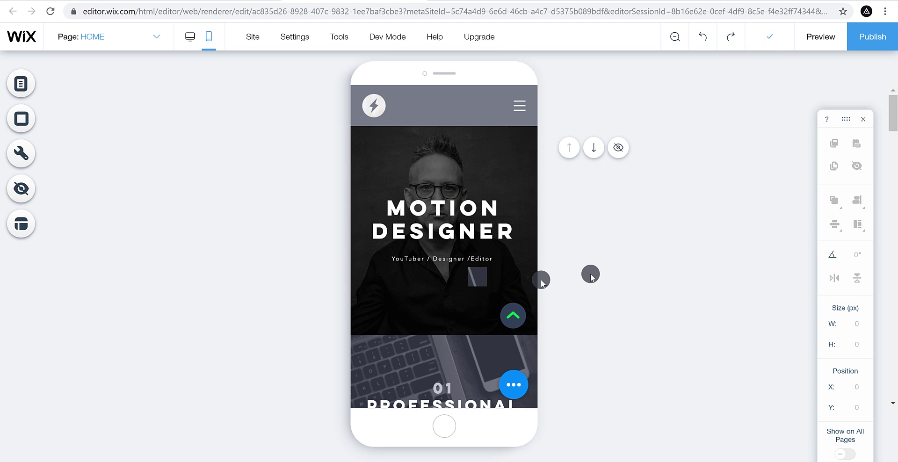
{"action": "scroll", "coordinate": [589, 274], "scroll_direction": "down", "scroll_amount": 10}
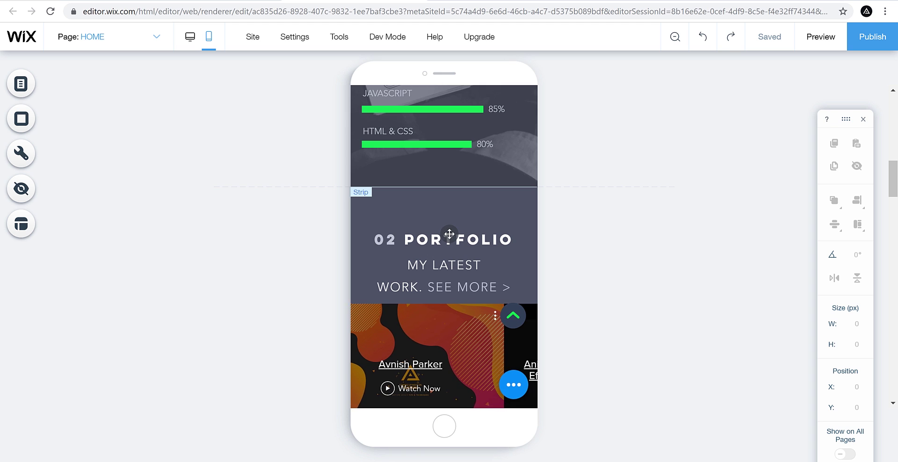
Step: Nudge 02 PORTFOLIO up and shrink the MY LATEST WORK. SEE MORE > tagline to 13px
{"action": "left_click", "coordinate": [448, 239]}
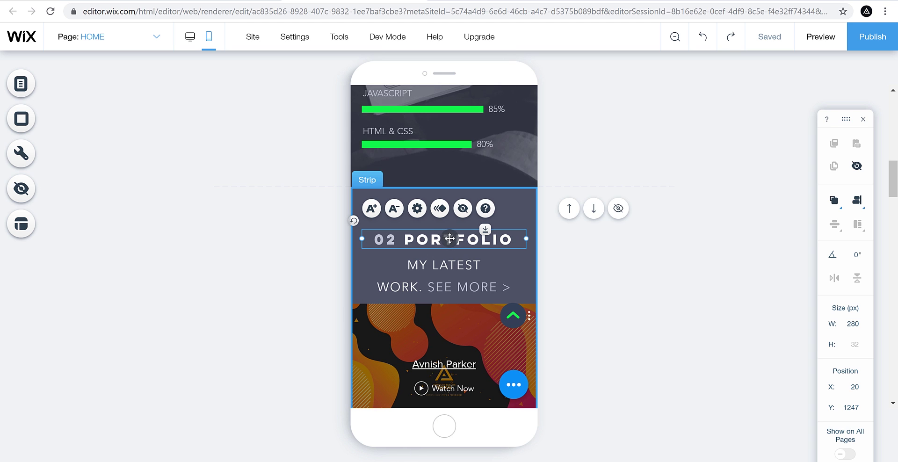
{"action": "left_click_drag", "start_coordinate": [487, 232], "coordinate": [486, 218]}
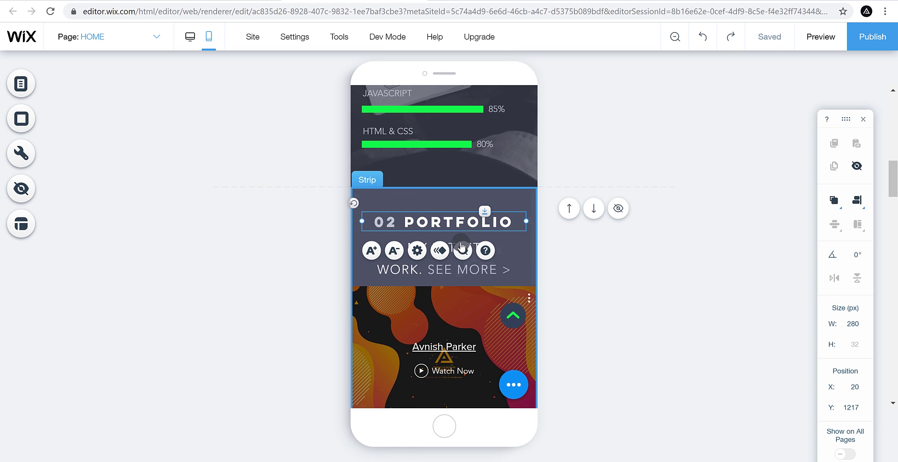
{"action": "left_click", "coordinate": [414, 267]}
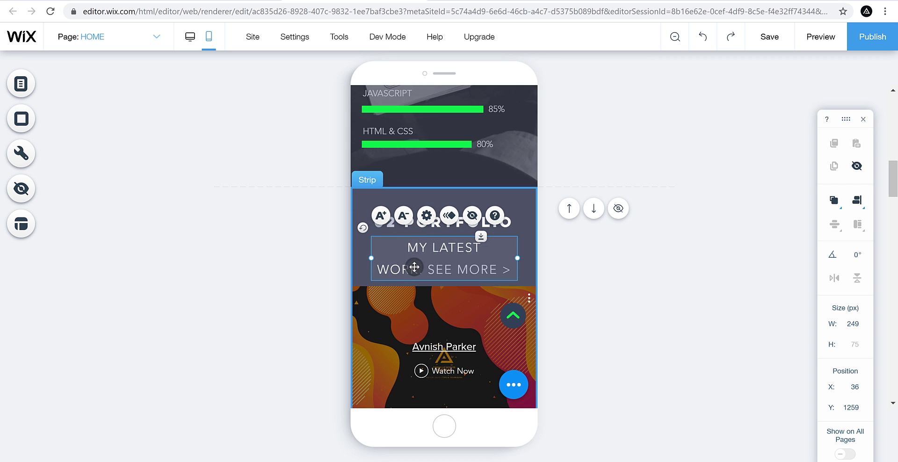
{"action": "left_click", "coordinate": [408, 223]}
{"action": "left_click", "coordinate": [408, 222]}
{"action": "left_click", "coordinate": [408, 223]}
{"action": "left_click", "coordinate": [408, 223]}
{"action": "left_click", "coordinate": [408, 222]}
{"action": "left_click", "coordinate": [408, 222]}
{"action": "left_click", "coordinate": [408, 222]}
{"action": "left_click", "coordinate": [408, 222]}
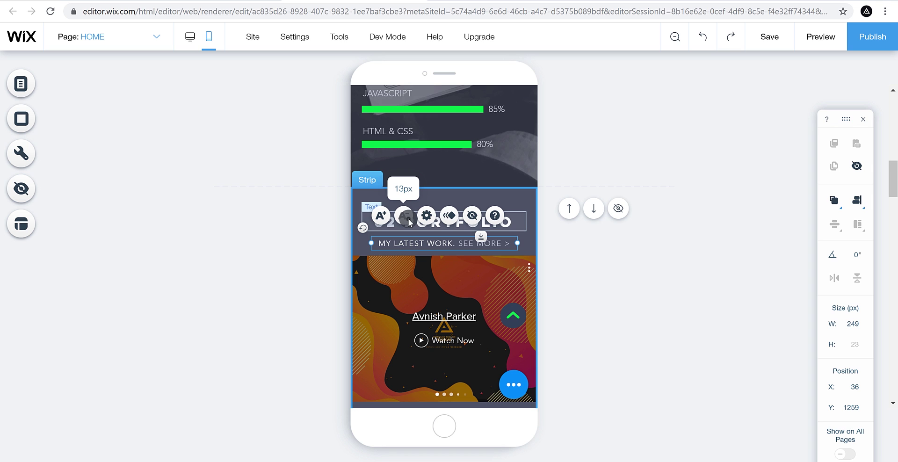
Step: Review the mobile video gallery, the Experience heading and the sections down to Contact
{"action": "left_click", "coordinate": [499, 277]}
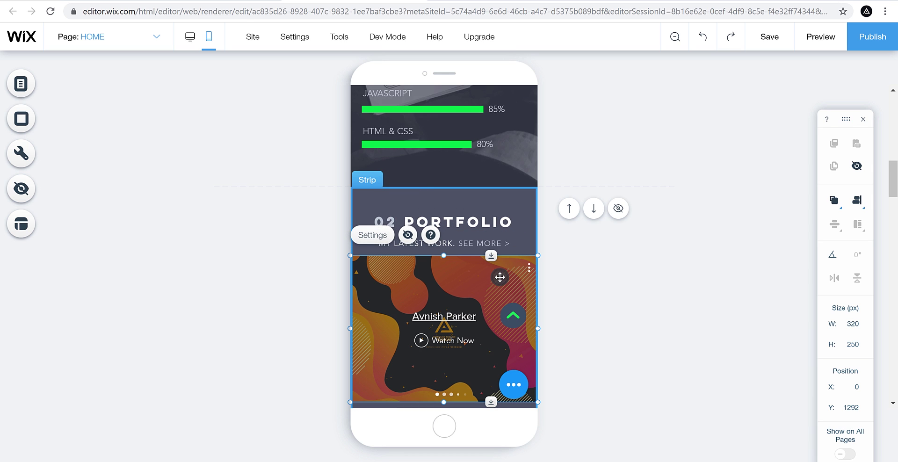
{"action": "scroll", "coordinate": [593, 306], "scroll_direction": "down", "scroll_amount": 5}
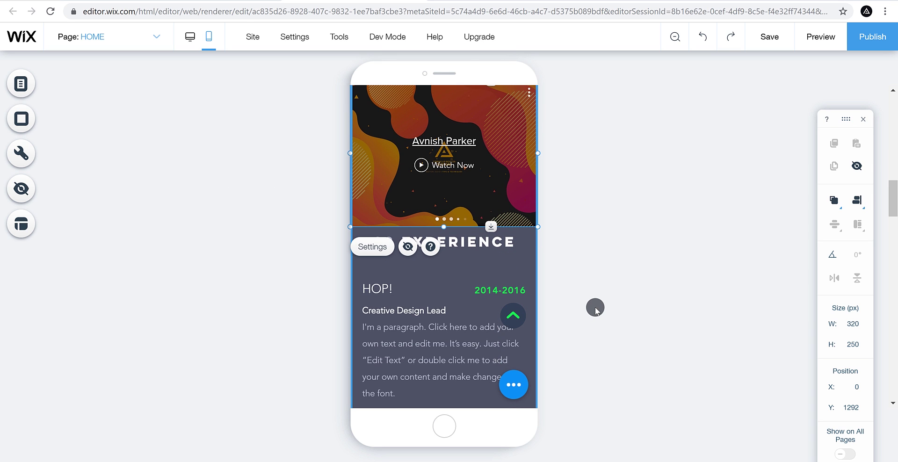
{"action": "scroll", "coordinate": [594, 307], "scroll_direction": "down", "scroll_amount": 3}
{"action": "scroll", "coordinate": [593, 306], "scroll_direction": "up", "scroll_amount": 3}
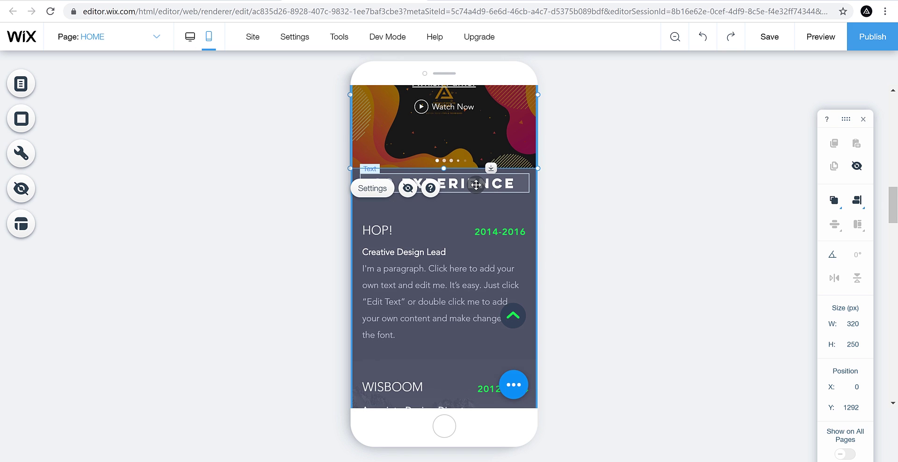
{"action": "left_click", "coordinate": [476, 184]}
{"action": "scroll", "coordinate": [463, 258], "scroll_direction": "down", "scroll_amount": 20}
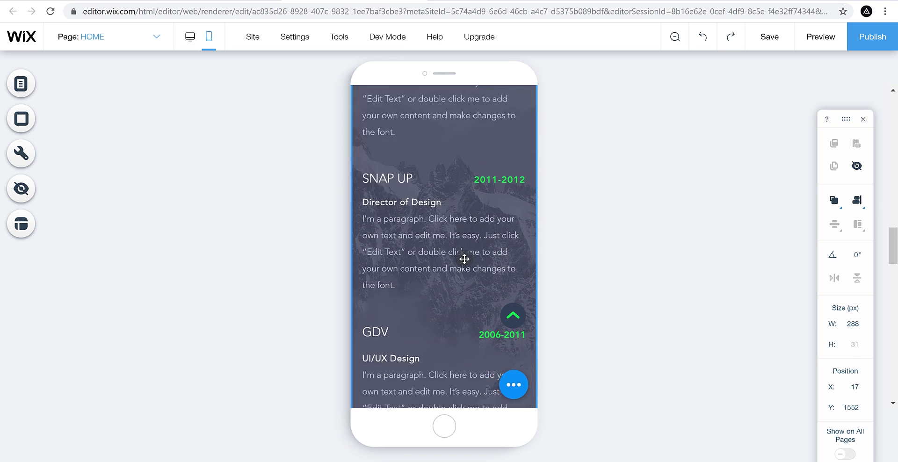
{"action": "scroll", "coordinate": [465, 258], "scroll_direction": "down", "scroll_amount": 5}
{"action": "scroll", "coordinate": [451, 254], "scroll_direction": "up", "scroll_amount": 4}
{"action": "scroll", "coordinate": [455, 257], "scroll_direction": "down", "scroll_amount": 4}
Step: Delete the empty space above the Contact box
{"action": "left_click", "coordinate": [454, 218]}
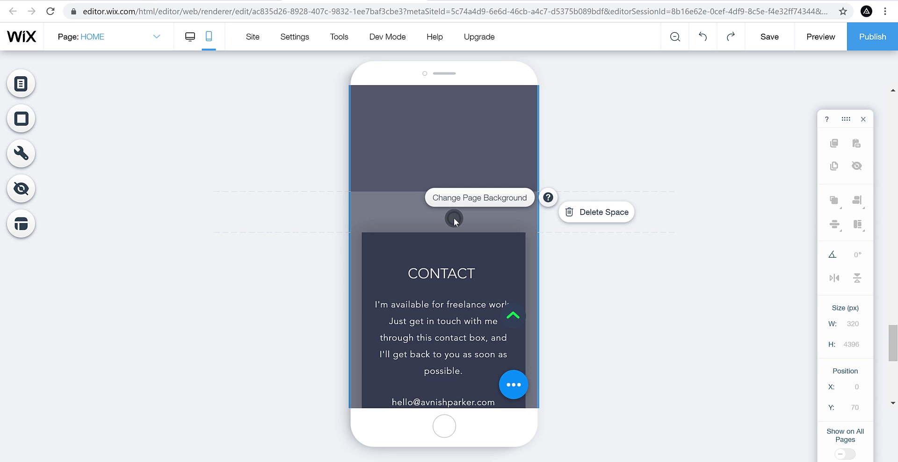
{"action": "left_click", "coordinate": [606, 221]}
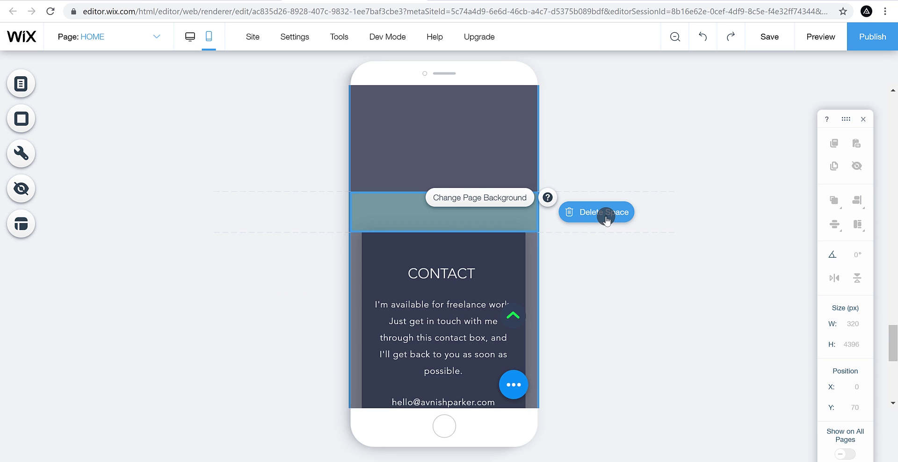
{"action": "scroll", "coordinate": [580, 234], "scroll_direction": "up", "scroll_amount": 2}
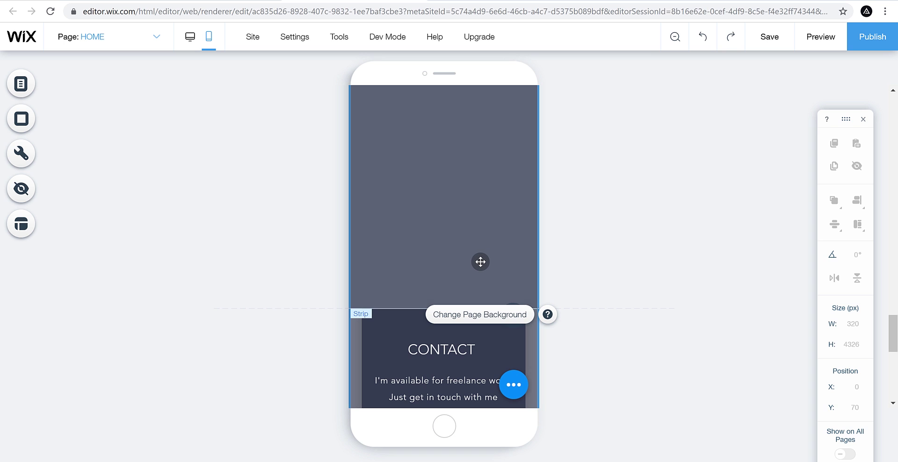
Step: Shorten the Experience strip from 2508 to 2030 px and delete the leftover space before Contact
{"action": "left_click", "coordinate": [481, 262]}
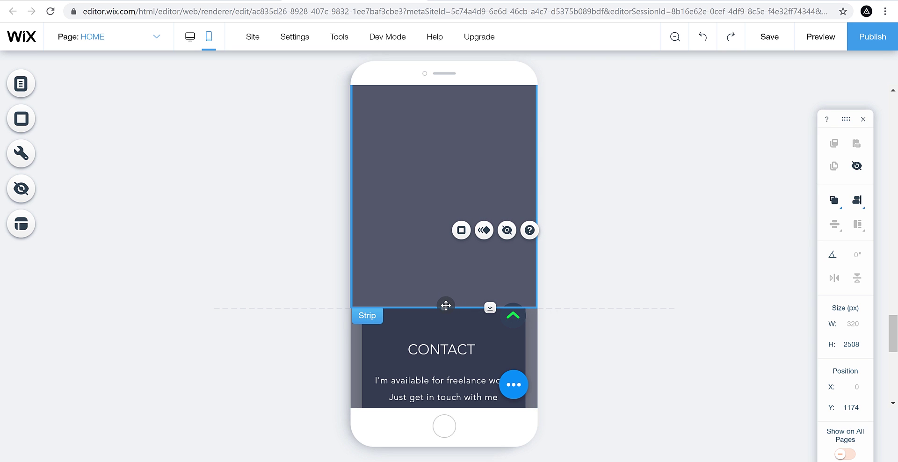
{"action": "left_click_drag", "start_coordinate": [442, 294], "coordinate": [438, 261]}
{"action": "mouse_move", "coordinate": [565, 317]}
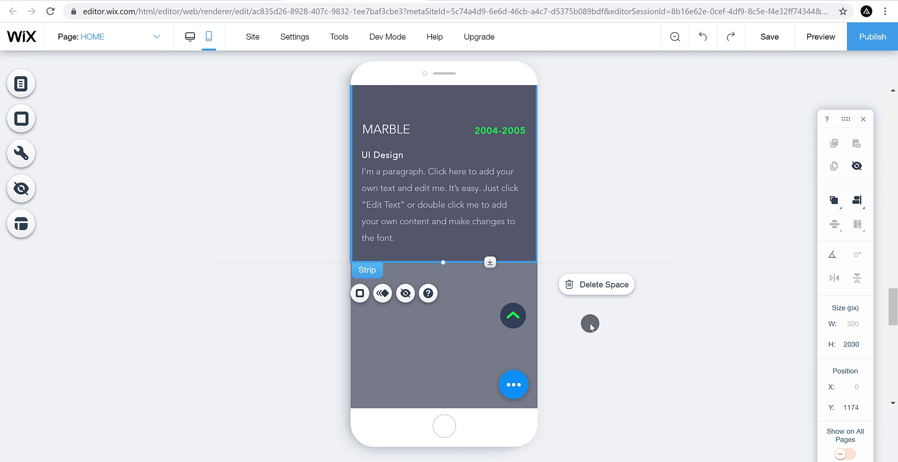
{"action": "left_click", "coordinate": [610, 290]}
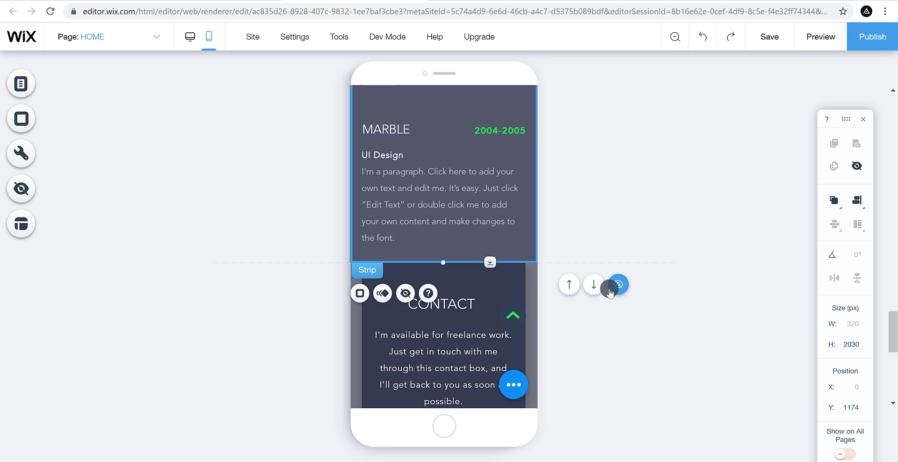
{"action": "left_click", "coordinate": [584, 322]}
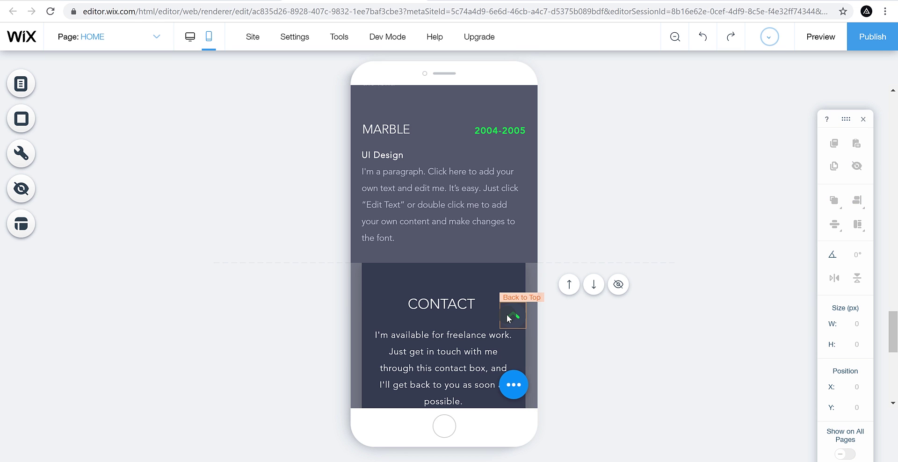
{"action": "scroll", "coordinate": [461, 315], "scroll_direction": "down", "scroll_amount": 3}
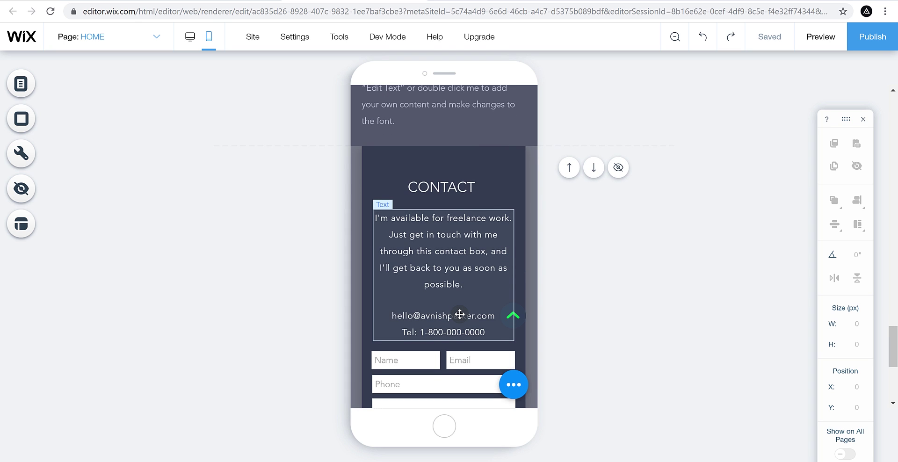
{"action": "scroll", "coordinate": [459, 314], "scroll_direction": "down", "scroll_amount": 6}
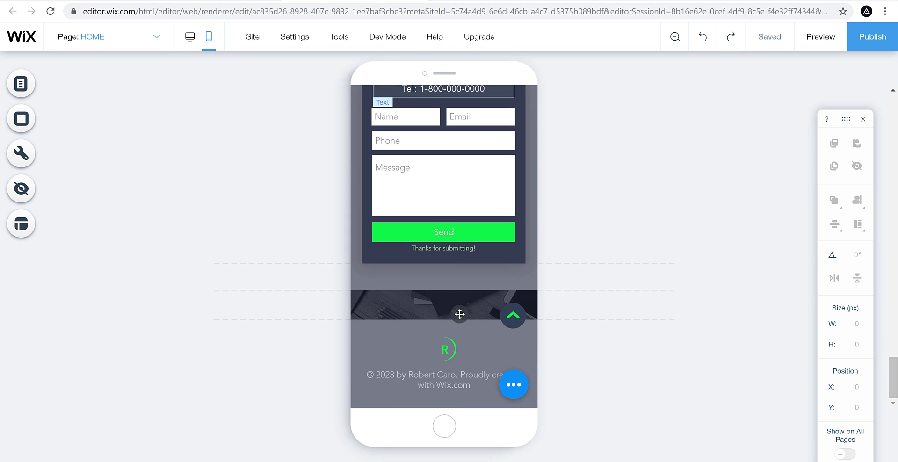
{"action": "scroll", "coordinate": [459, 315], "scroll_direction": "up", "scroll_amount": 15}
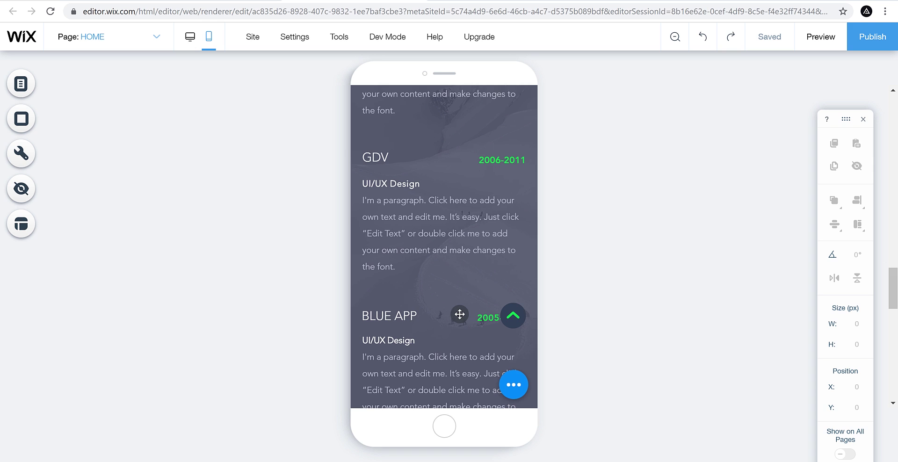
{"action": "scroll", "coordinate": [460, 314], "scroll_direction": "up", "scroll_amount": 15}
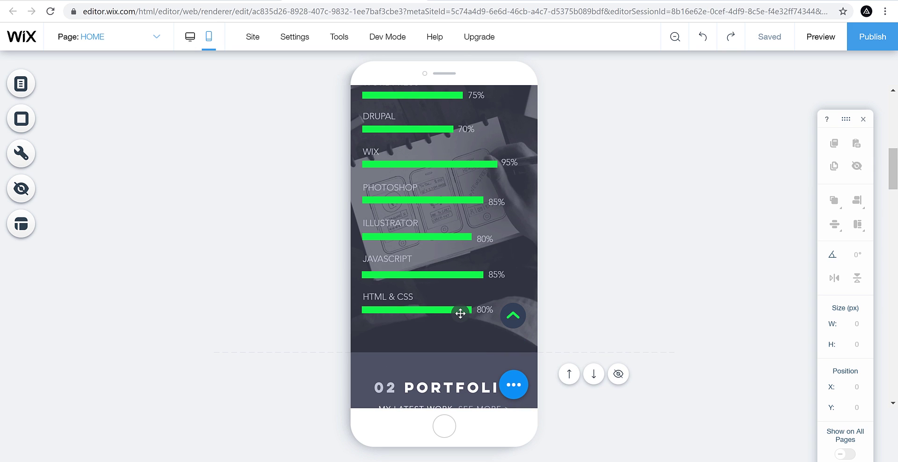